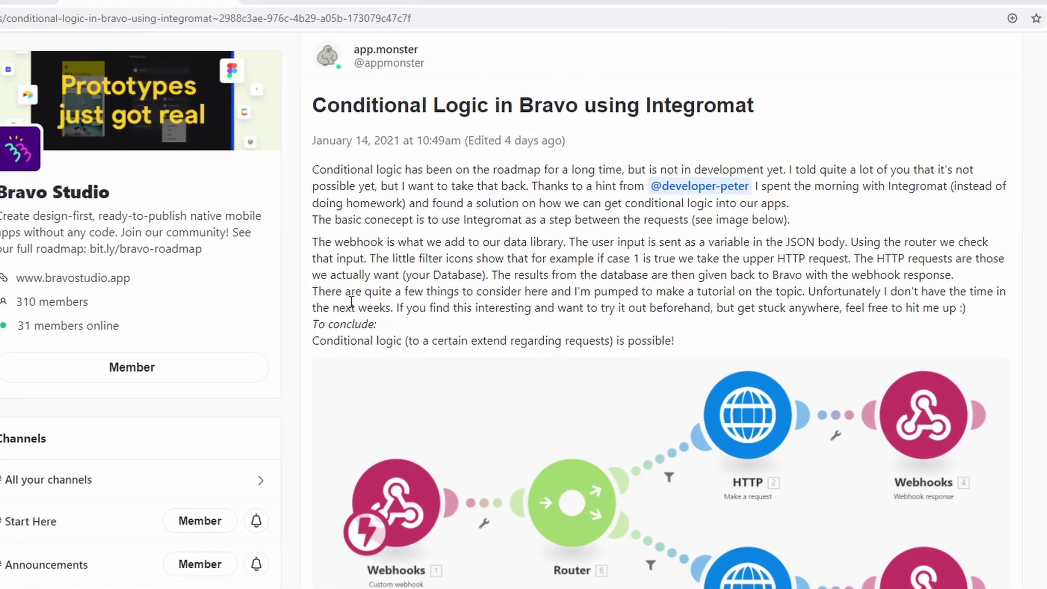
Step: Read the Bravo forum post on conditional logic using Integromat and browse the roadmap board's planned features
{"action": "scroll", "coordinate": [352, 302], "scroll_direction": "down", "scroll_amount": 10}
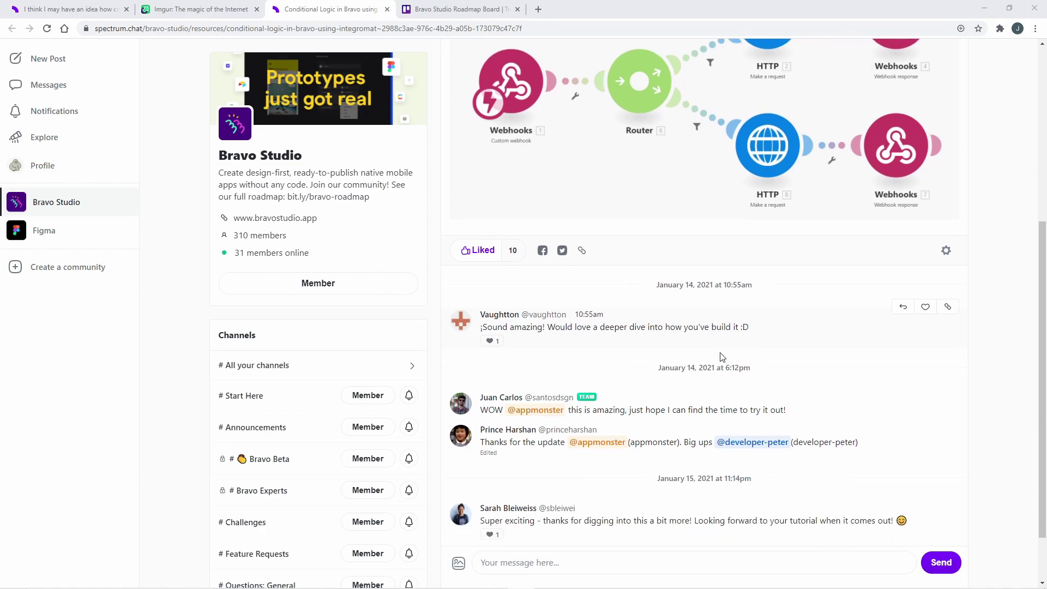
{"action": "scroll", "coordinate": [717, 361], "scroll_direction": "up", "scroll_amount": 7}
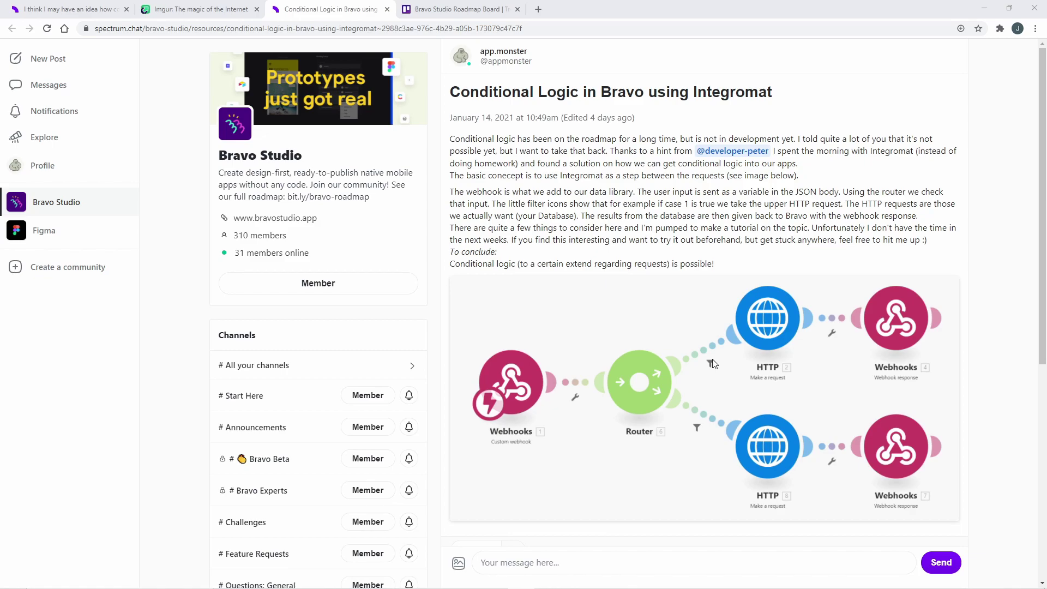
{"action": "left_click", "coordinate": [461, 9]}
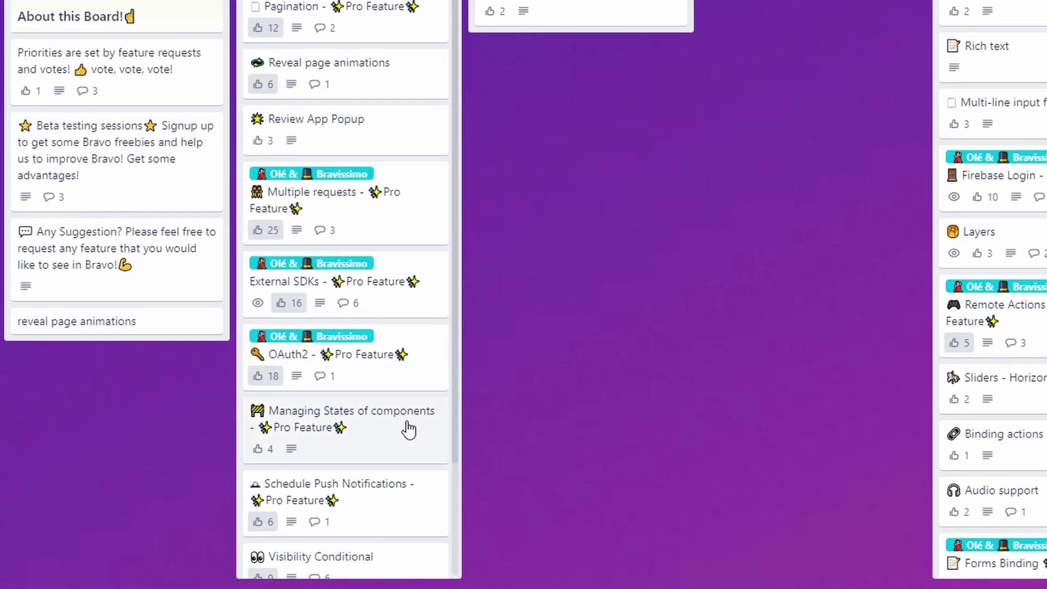
{"action": "scroll", "coordinate": [338, 545], "scroll_direction": "down", "scroll_amount": 2}
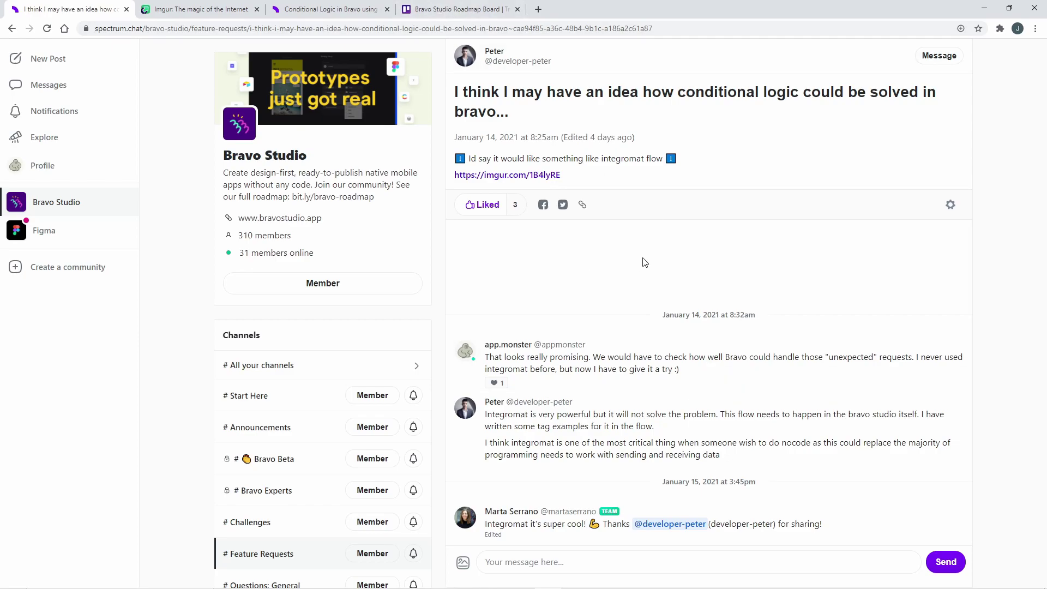
Step: Compare the Imgur router diagram and its forum thread with the flow image in the conditional logic post
{"action": "left_click", "coordinate": [221, 10]}
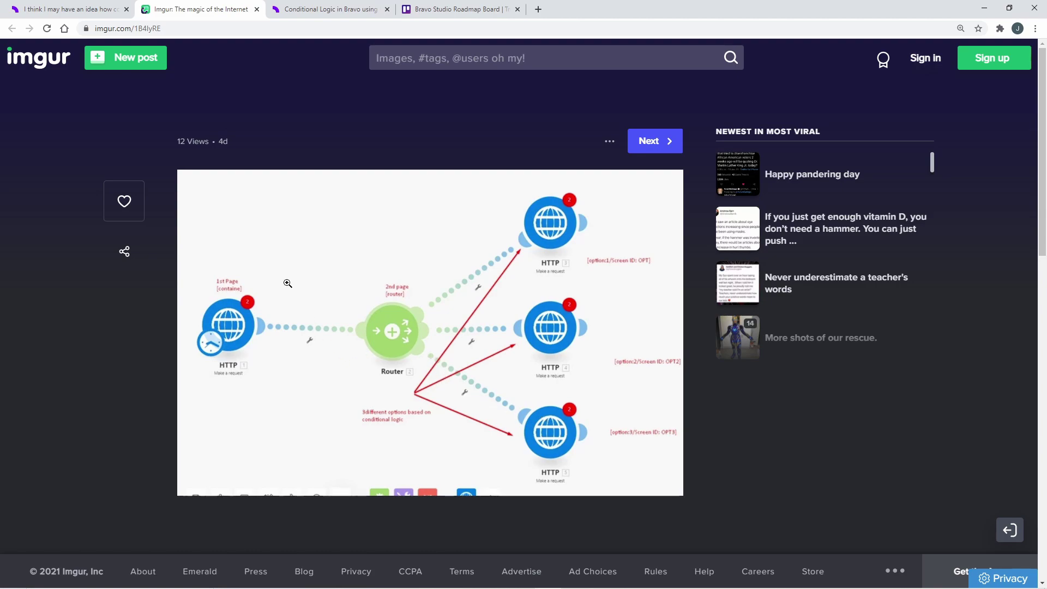
{"action": "left_click", "coordinate": [87, 10]}
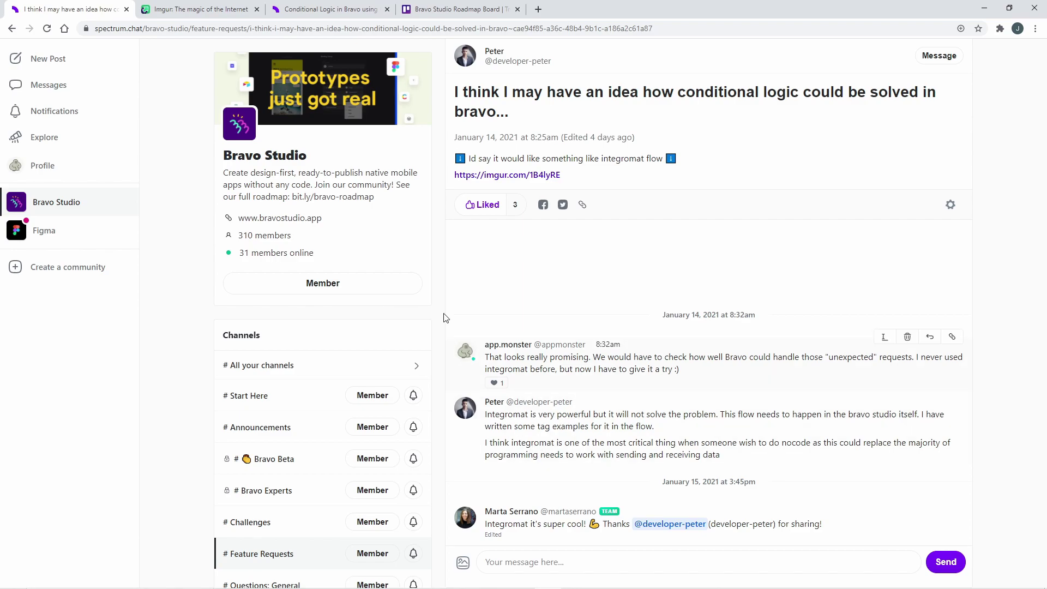
{"action": "left_click", "coordinate": [337, 9]}
{"action": "scroll", "coordinate": [737, 309], "scroll_direction": "down", "scroll_amount": 2}
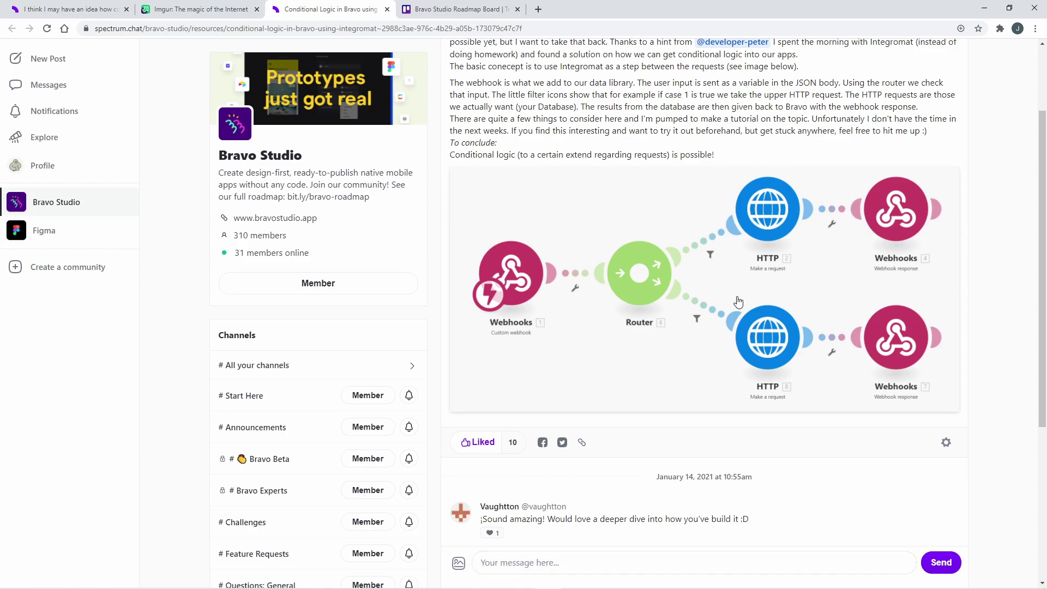
Step: Switch to the Android emulator and test the app by opening the result pages of Option 2 and Option 1
{"action": "key", "text": "alt+Tab"}
{"action": "left_click_drag", "start_coordinate": [26, 74], "coordinate": [599, 57]}
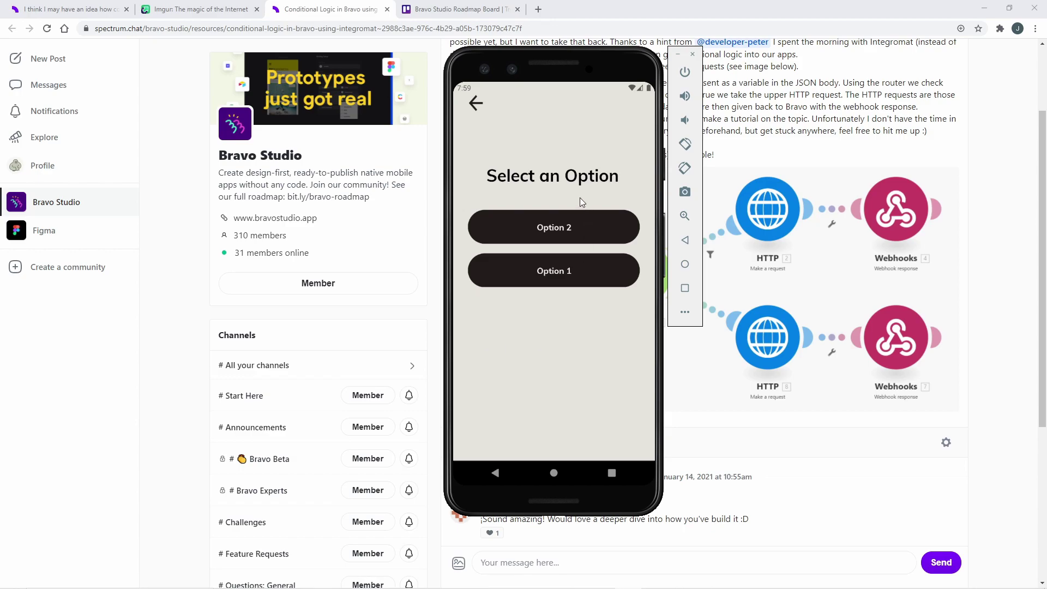
{"action": "left_click", "coordinate": [565, 229]}
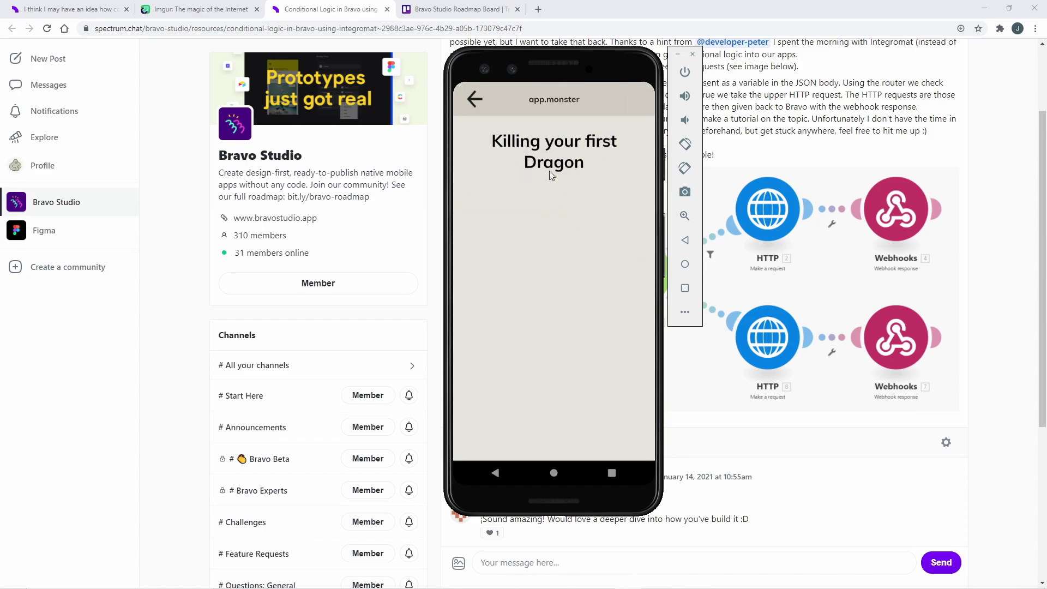
{"action": "left_click", "coordinate": [476, 103]}
{"action": "left_click", "coordinate": [544, 274]}
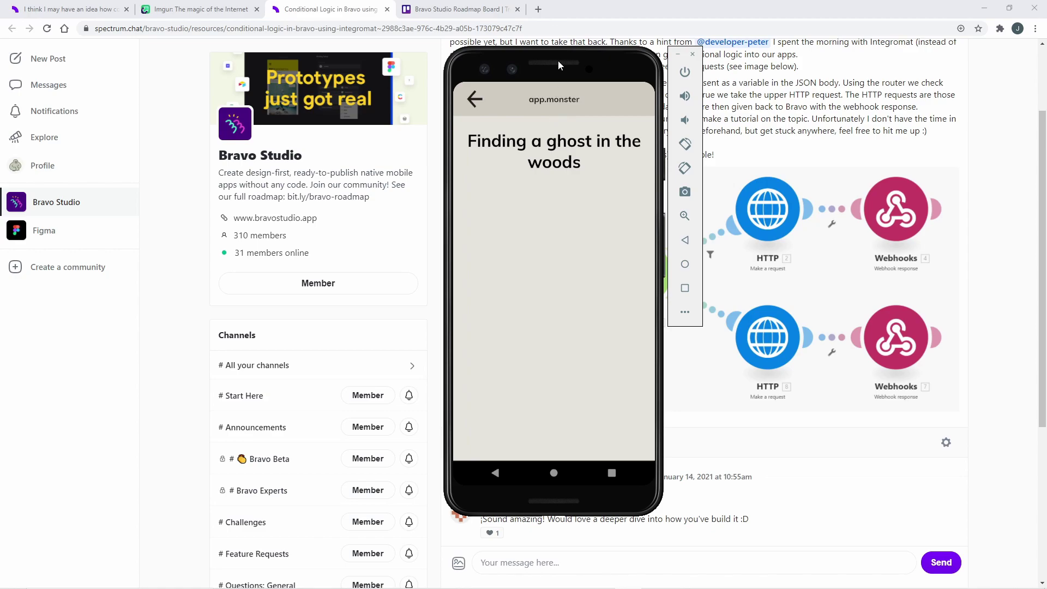
{"action": "left_click_drag", "start_coordinate": [557, 61], "coordinate": [0, 68]}
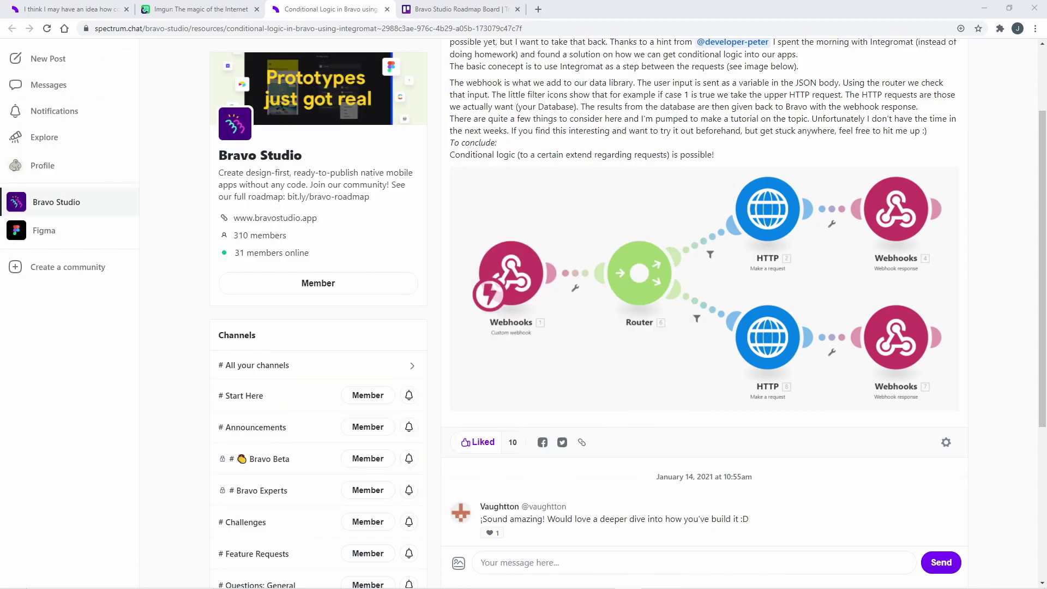
Step: Switch to the Conditions in Bravo Studio design in Figma and examine the option button container on the Home frame
{"action": "key", "text": "alt+Tab"}
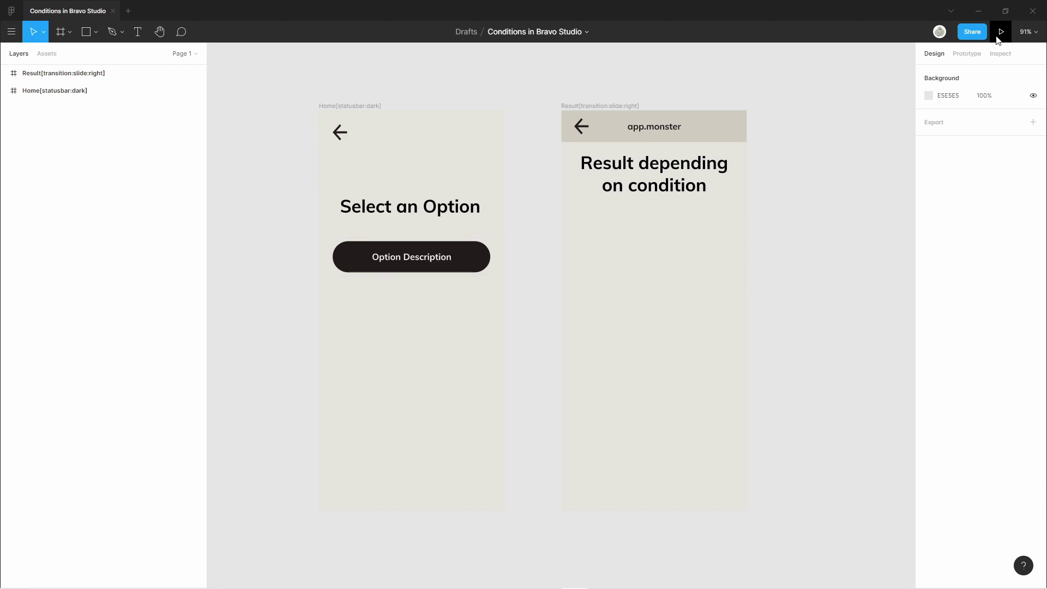
{"action": "left_click", "coordinate": [966, 54]}
{"action": "left_click", "coordinate": [473, 260]}
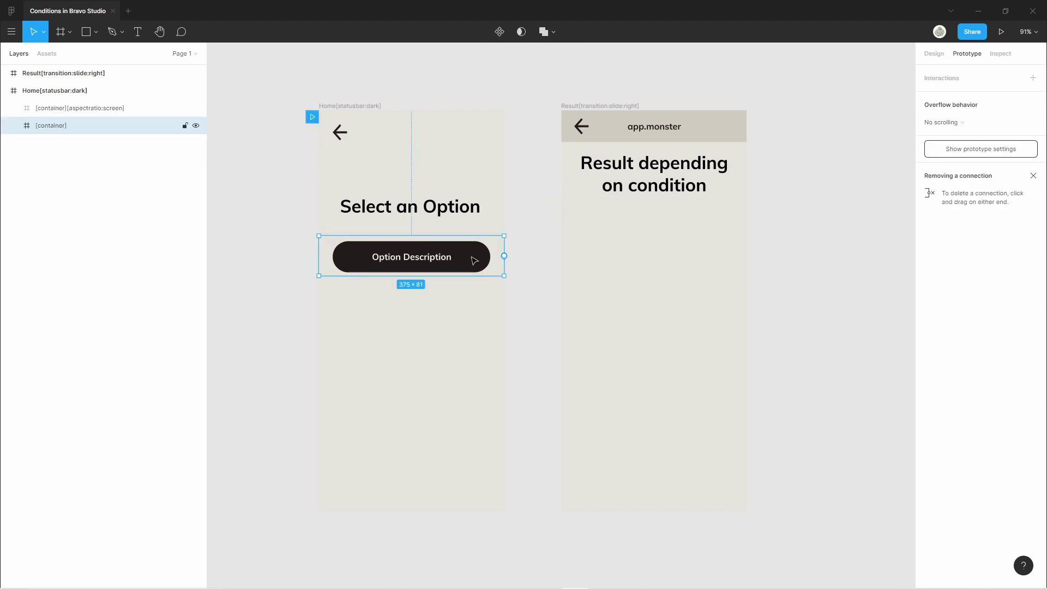
{"action": "scroll", "coordinate": [800, 210], "scroll_direction": "right", "scroll_amount": 2}
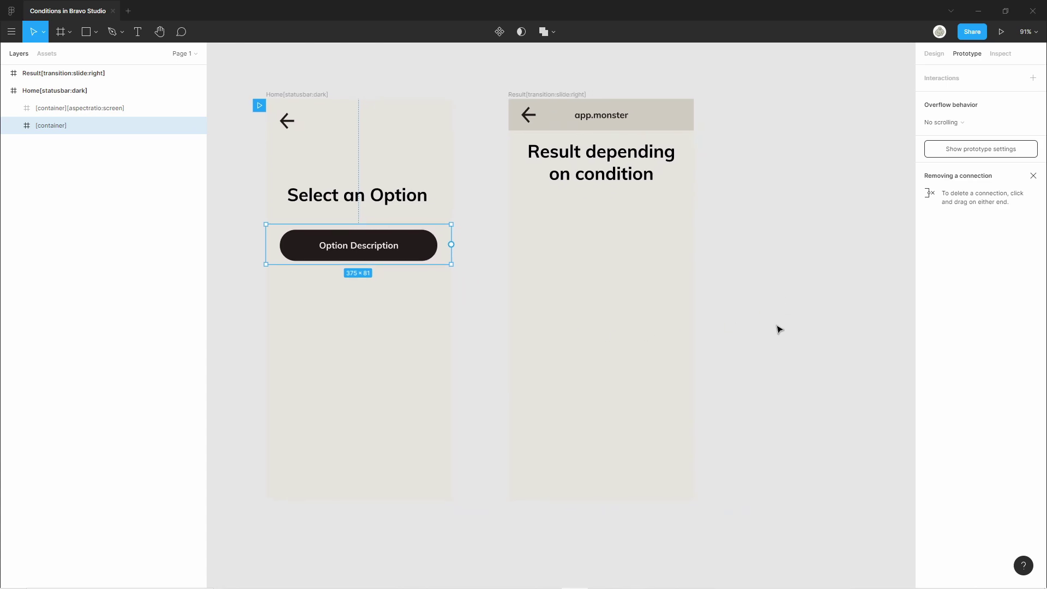
{"action": "left_click", "coordinate": [920, 52]}
{"action": "left_click", "coordinate": [461, 295]}
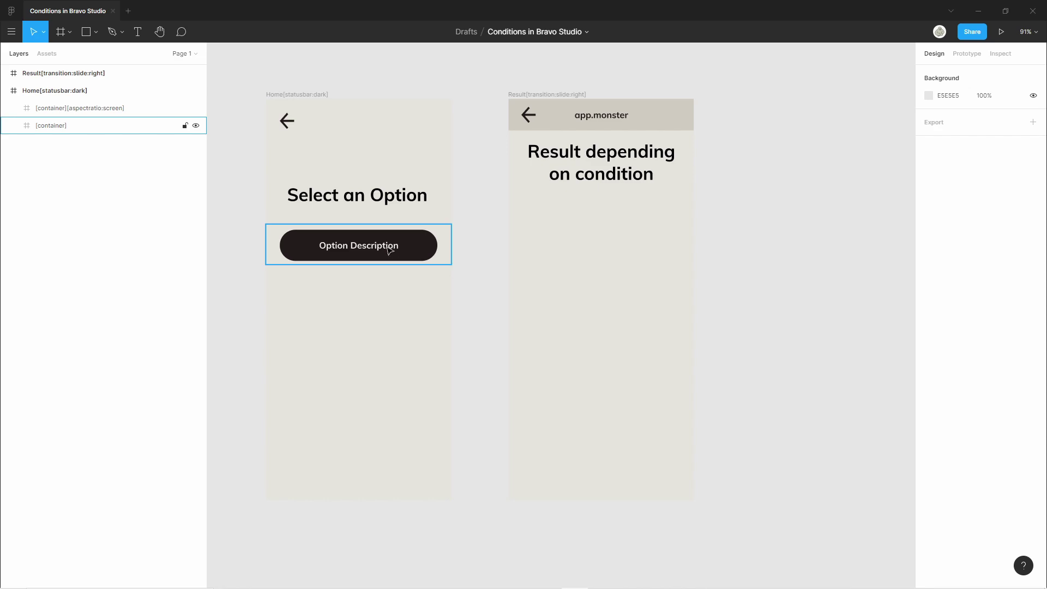
Step: Show the prototype connections and inspect the layers of the Home option container, the Result heading text and the ResetBtn[action:remote] group
{"action": "left_click", "coordinate": [965, 54]}
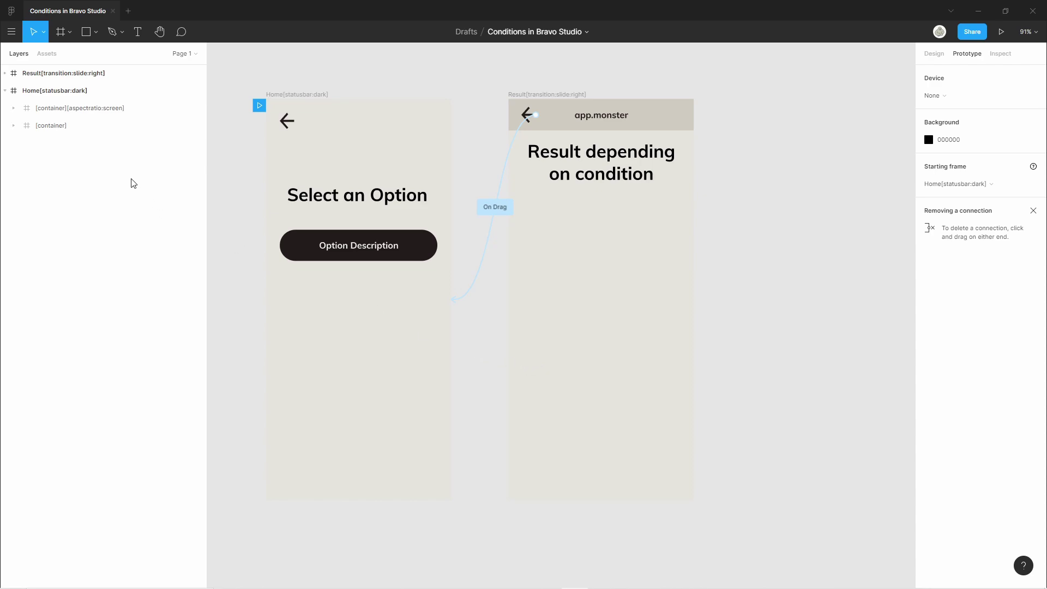
{"action": "left_click", "coordinate": [34, 127]}
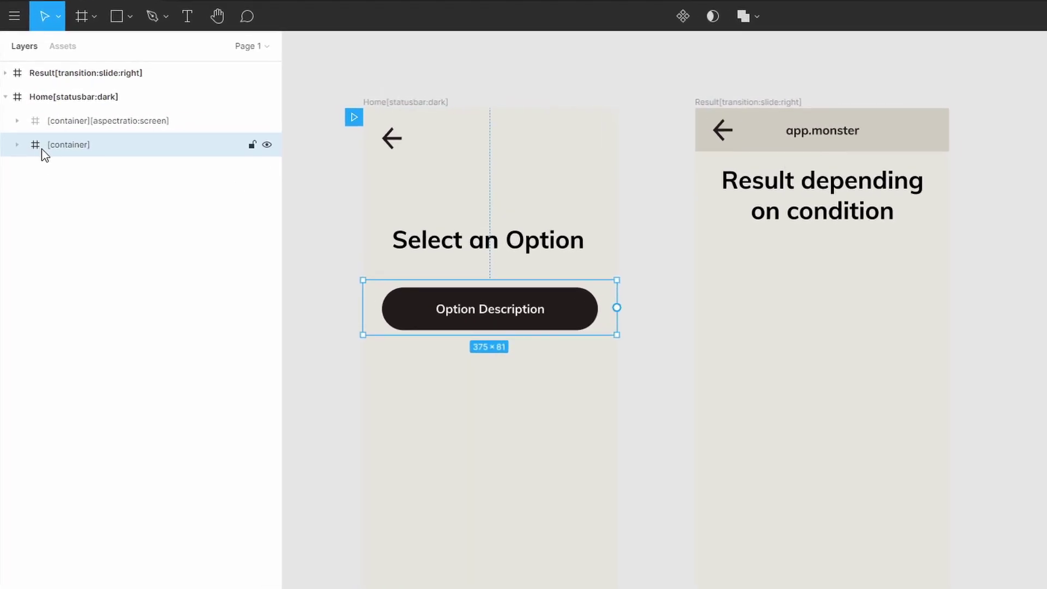
{"action": "left_click", "coordinate": [18, 144]}
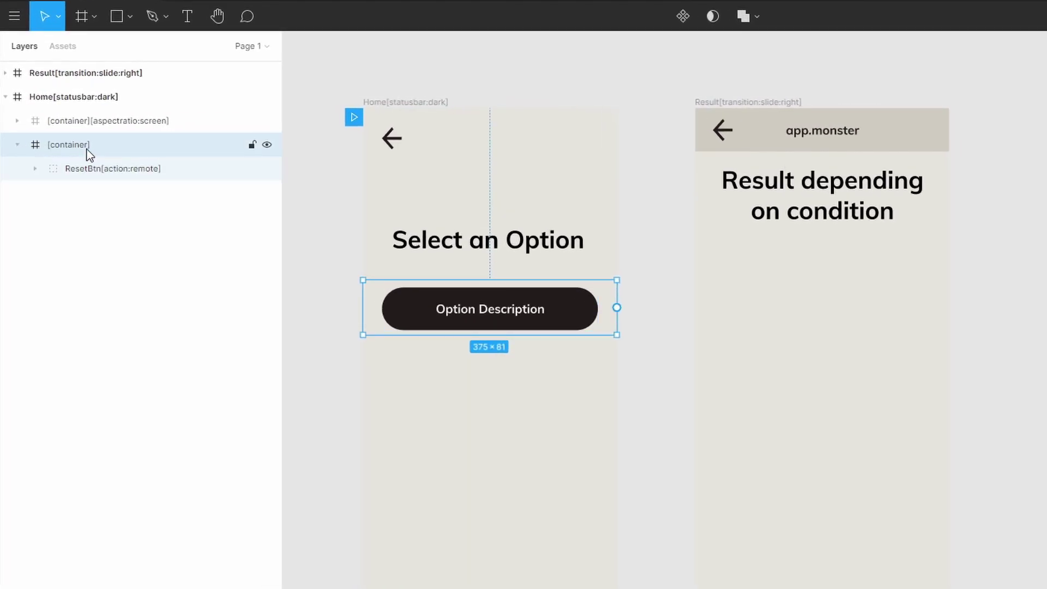
{"action": "left_click", "coordinate": [859, 211]}
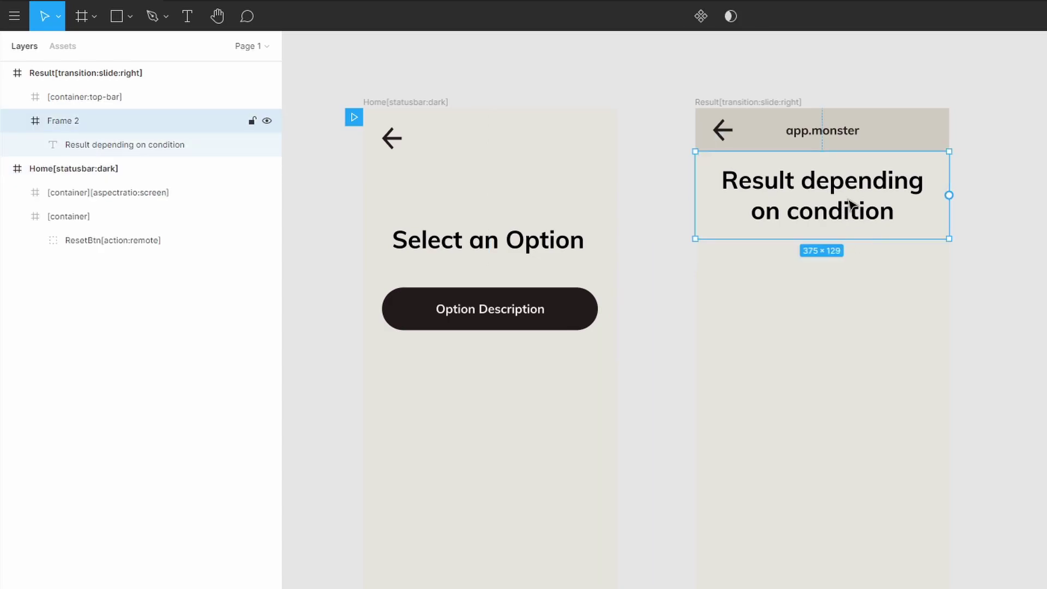
{"action": "left_click", "coordinate": [839, 205]}
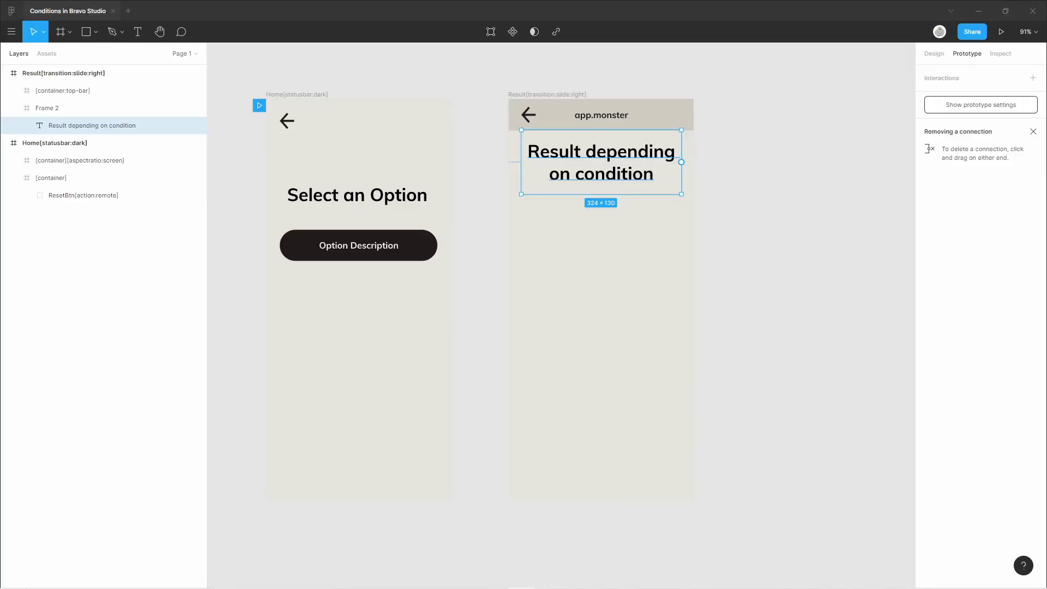
{"action": "left_click", "coordinate": [115, 198]}
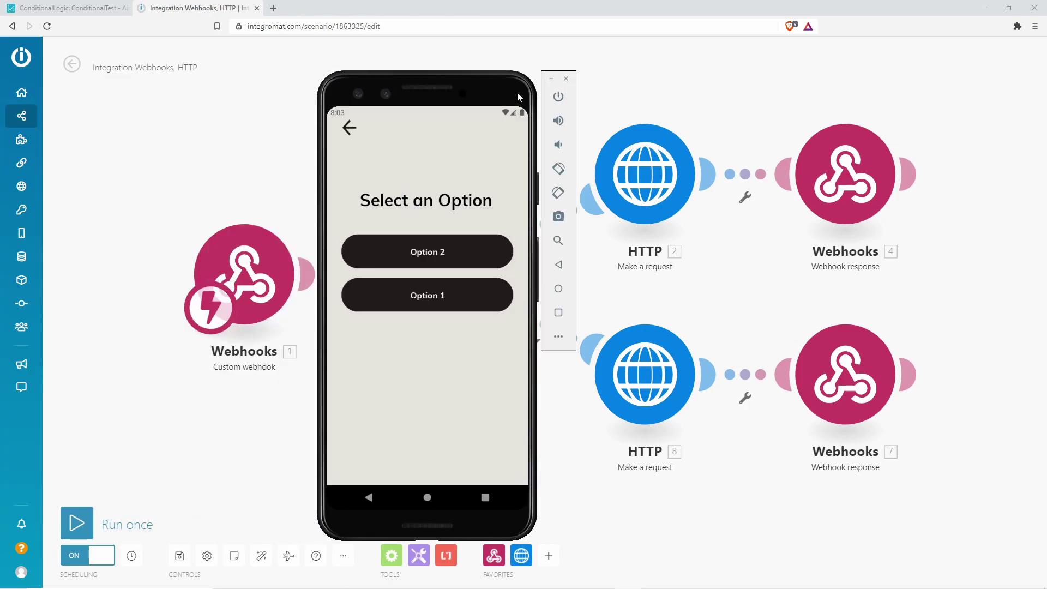
Step: Place the emulator beside the Integromat scenario's router, test Option 2 in the app, and bring the scenario back to the front
{"action": "left_click_drag", "start_coordinate": [517, 91], "coordinate": [840, 71]}
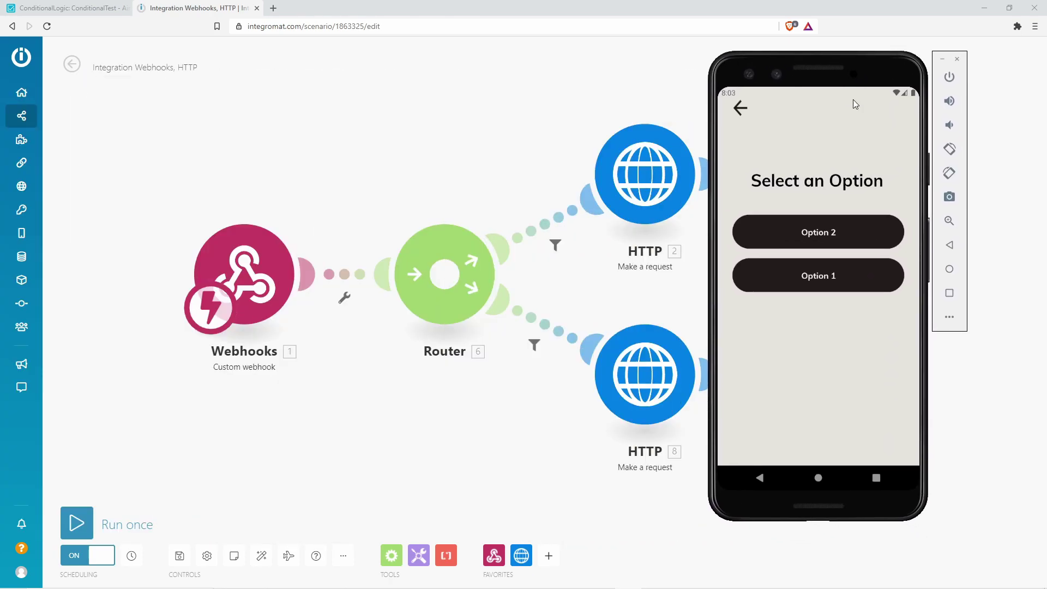
{"action": "left_click", "coordinate": [828, 238]}
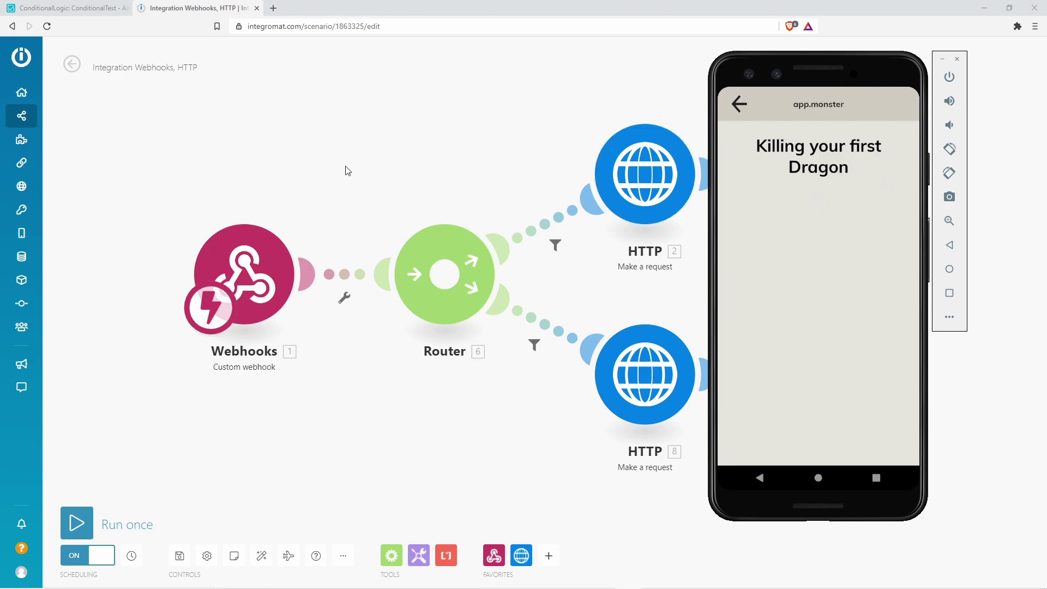
{"action": "left_click", "coordinate": [323, 102]}
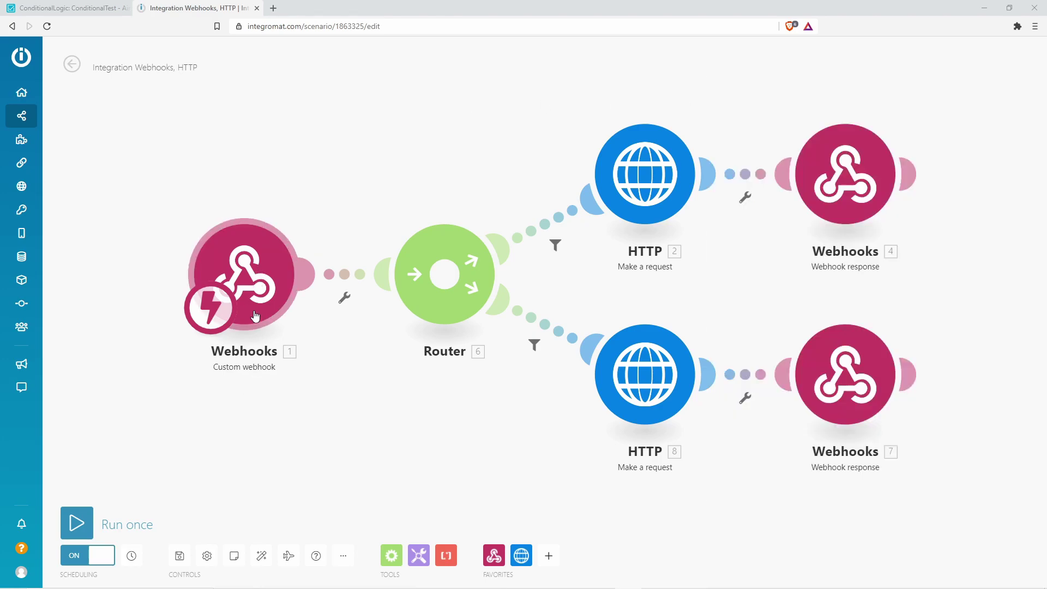
Step: Review the custom webhook's address and the advanced options for adding a webhook, including JSON pass-through
{"action": "left_click", "coordinate": [248, 277]}
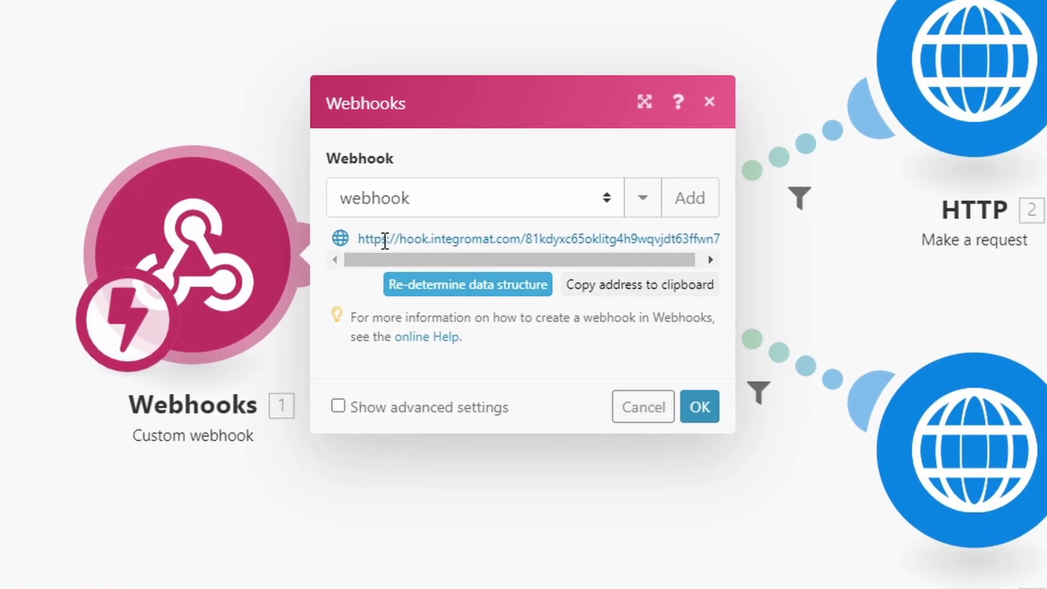
{"action": "left_click", "coordinate": [384, 240]}
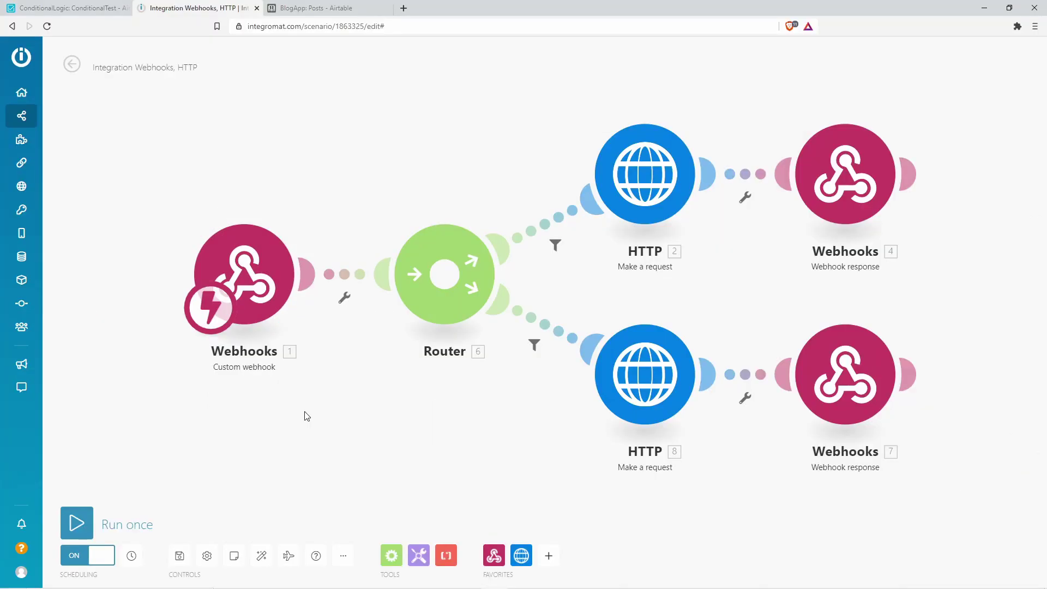
{"action": "left_click", "coordinate": [243, 273]}
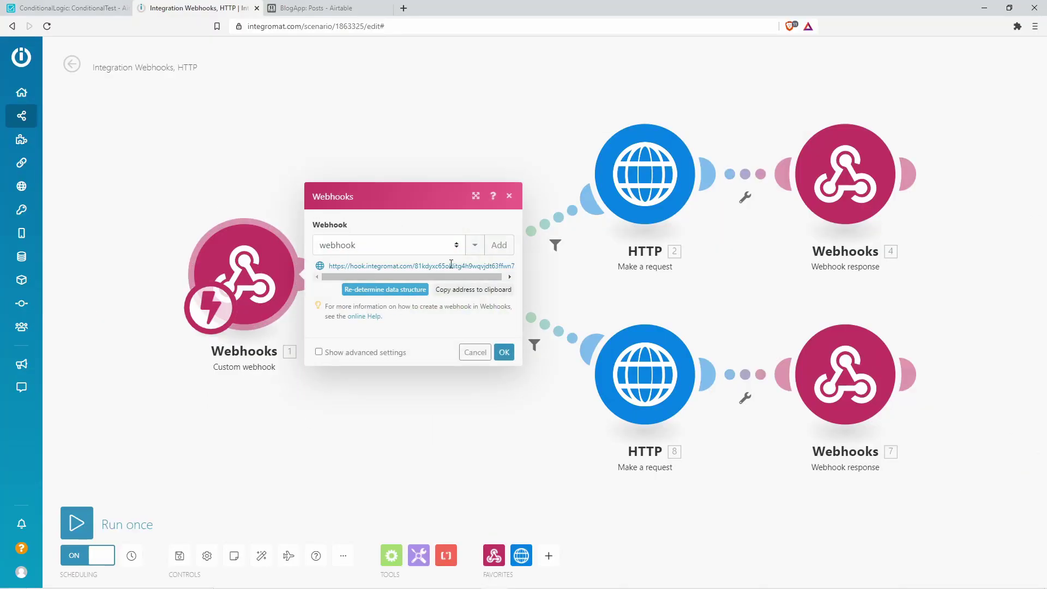
{"action": "left_click", "coordinate": [498, 244]}
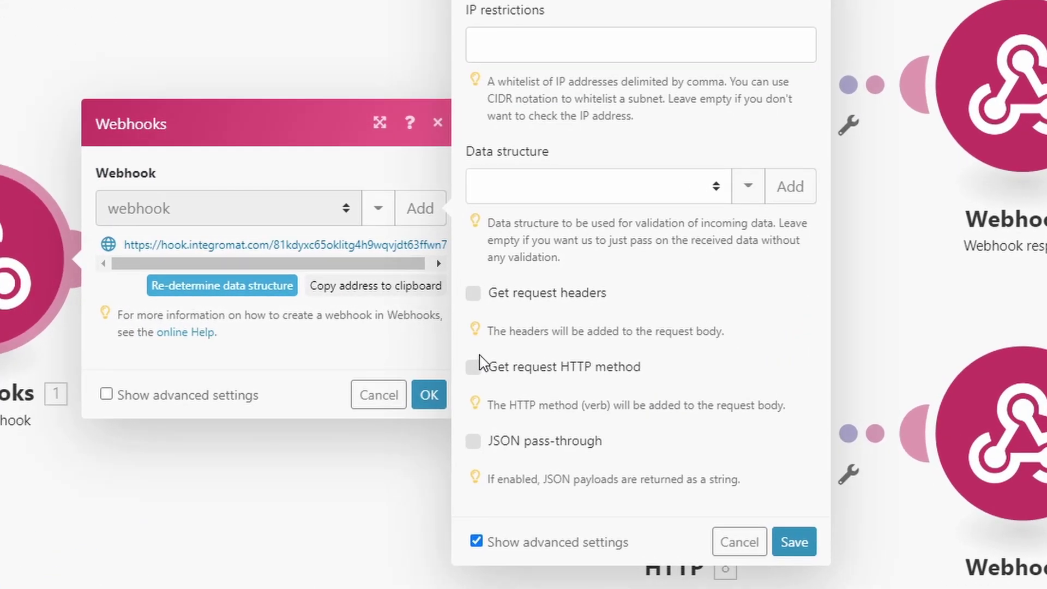
{"action": "left_click", "coordinate": [473, 442]}
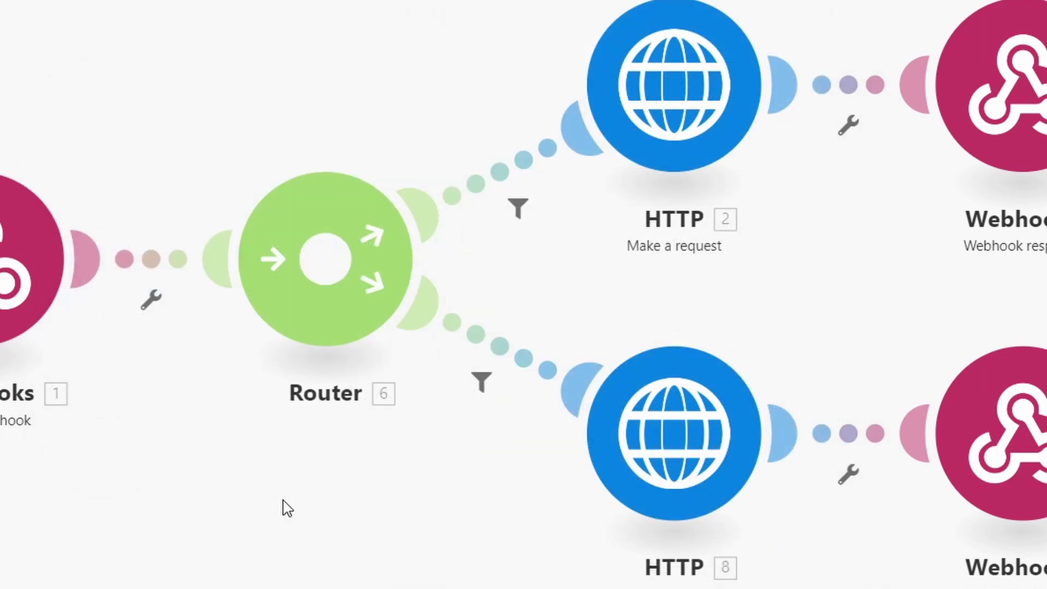
{"action": "left_click", "coordinate": [281, 505]}
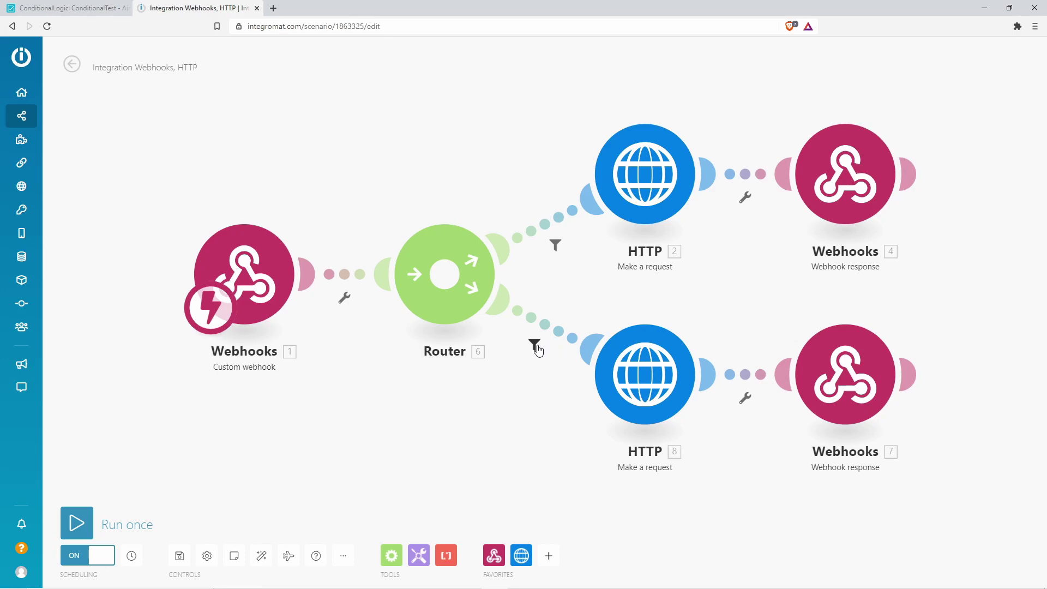
Step: Examine the filter conditions on both router routes, starting with the one leading to HTTP module 8
{"action": "left_click", "coordinate": [535, 345]}
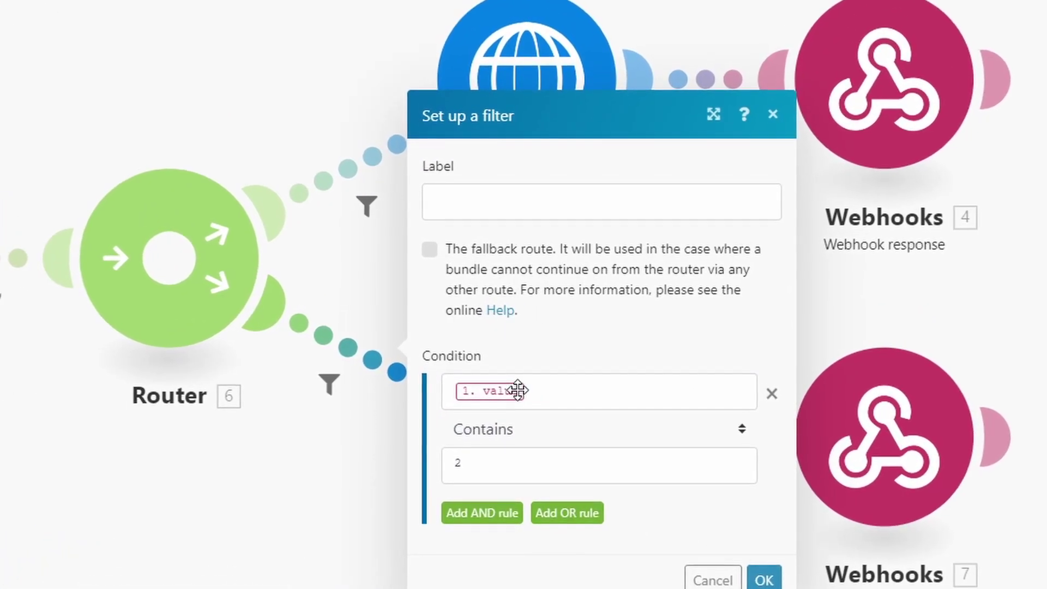
{"action": "mouse_move", "coordinate": [507, 390]}
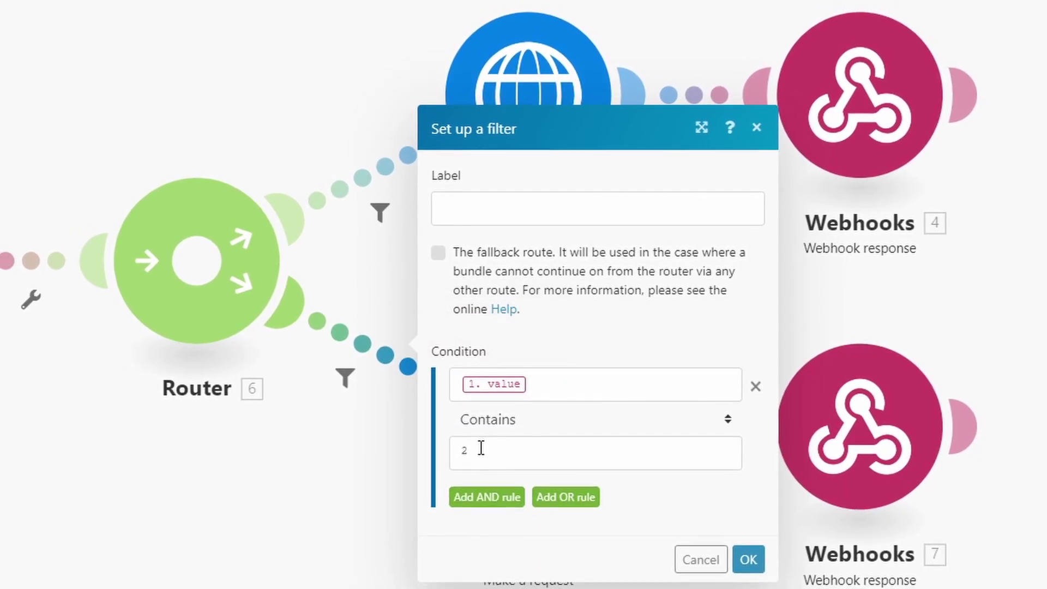
{"action": "left_click", "coordinate": [310, 444]}
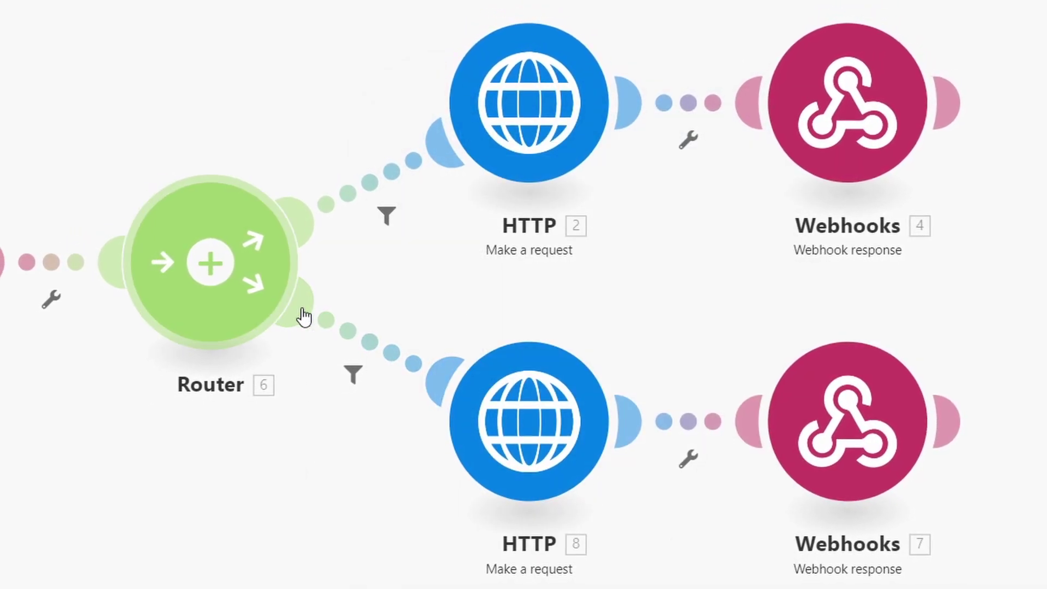
{"action": "left_click", "coordinate": [386, 216]}
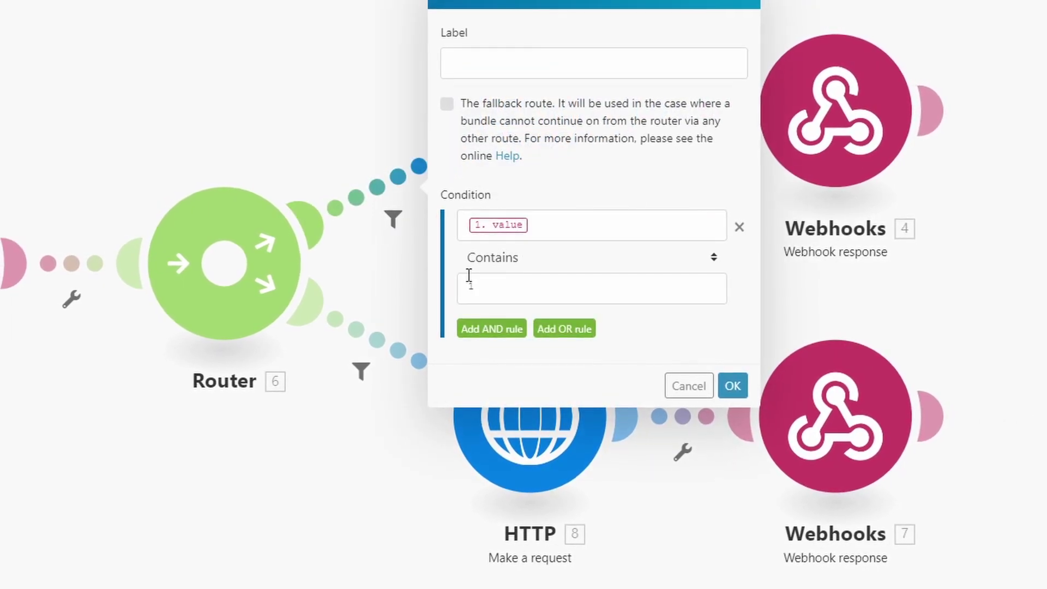
{"action": "left_click", "coordinate": [311, 467]}
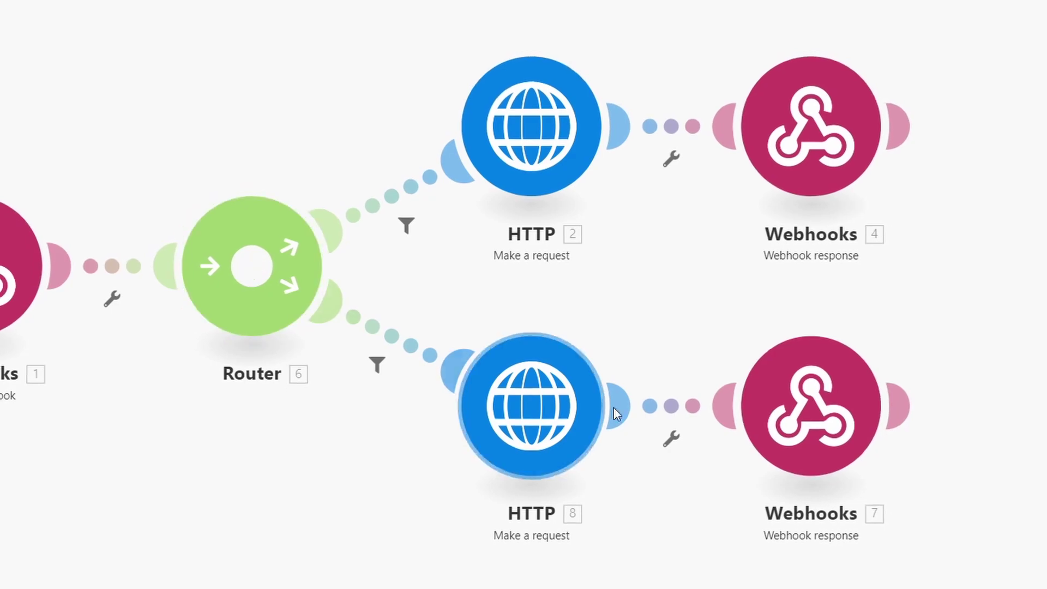
Step: Open HTTP module 2, examine its Airtable request URL and look at the Posts table of the BlogApp base before returning to the scenario
{"action": "left_click", "coordinate": [551, 167]}
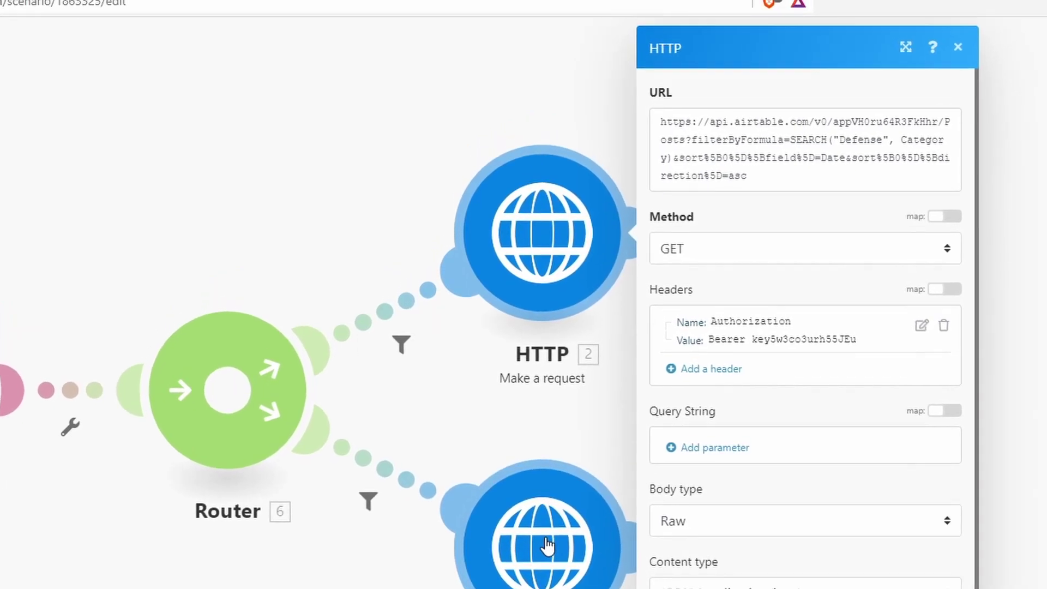
{"action": "left_click_drag", "start_coordinate": [763, 183], "coordinate": [665, 118]}
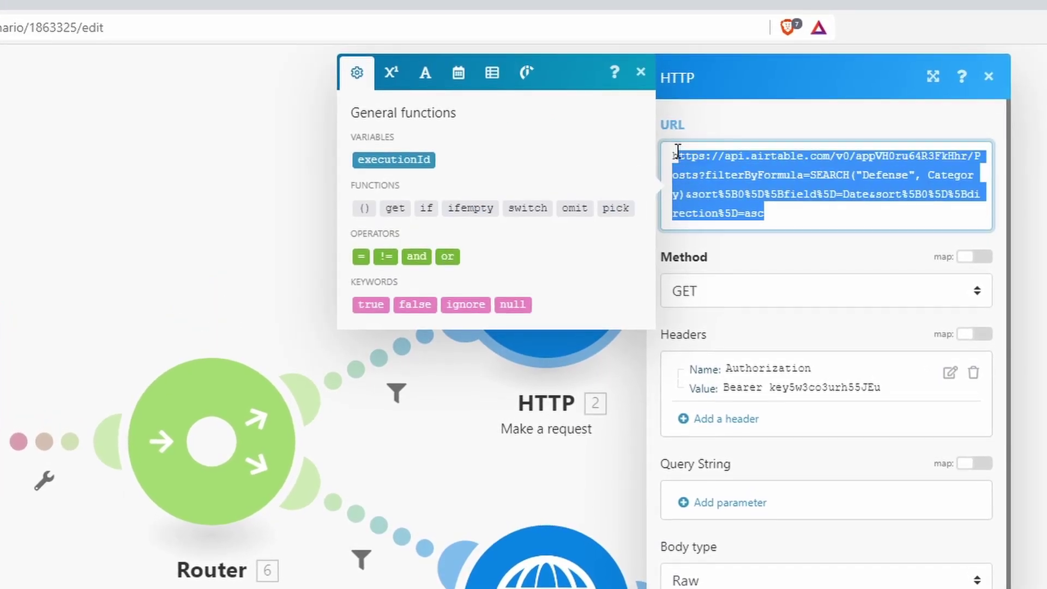
{"action": "left_click", "coordinate": [793, 198]}
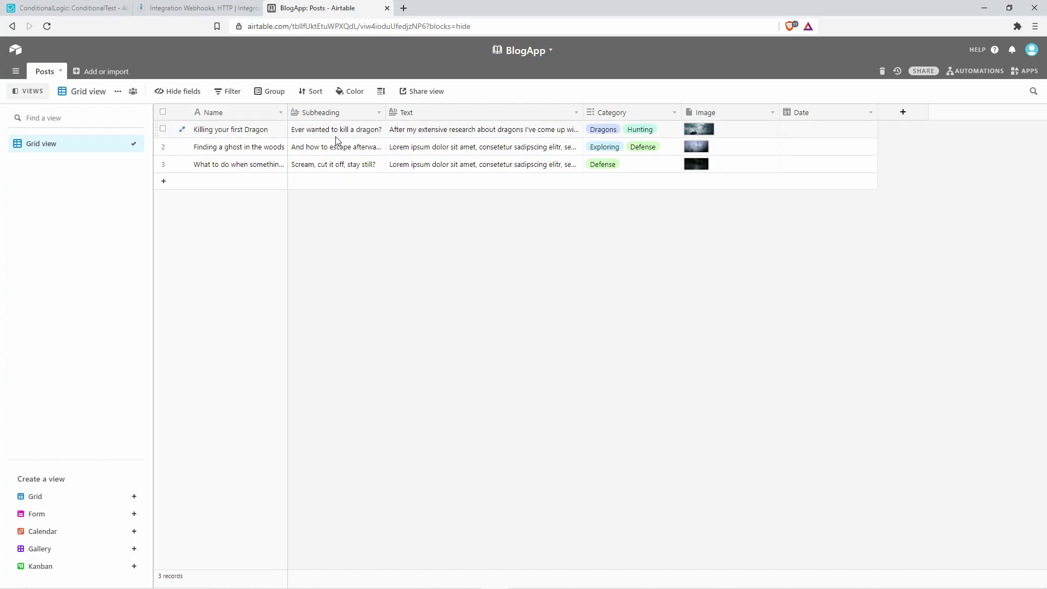
{"action": "left_click", "coordinate": [201, 7]}
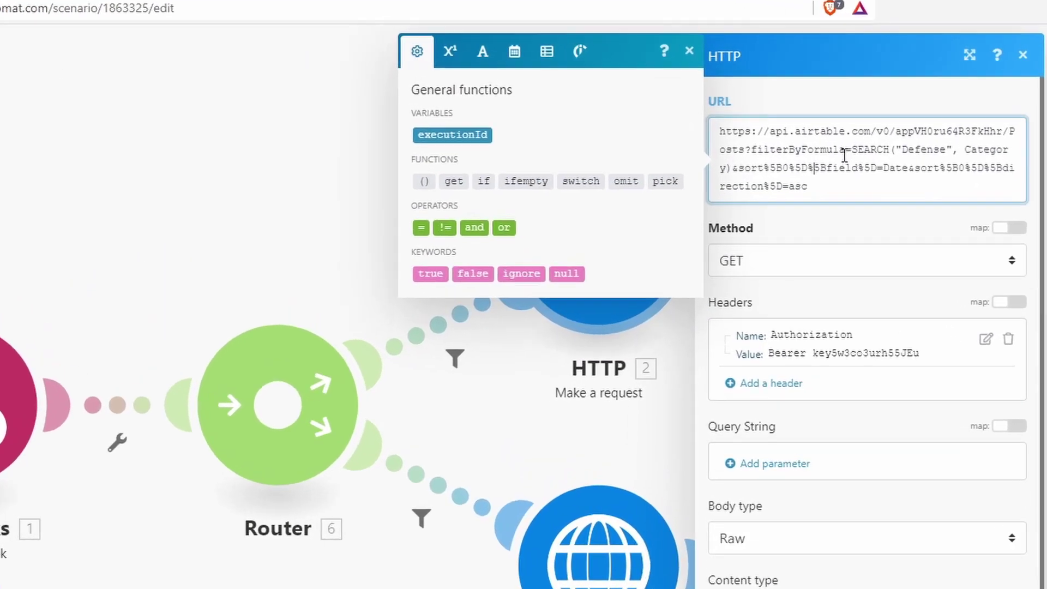
Step: Compare the category search terms in the filterByFormula part of the request URLs in HTTP modules 2 and 8
{"action": "left_click_drag", "start_coordinate": [807, 114], "coordinate": [863, 115]}
{"action": "left_click", "coordinate": [957, 152]}
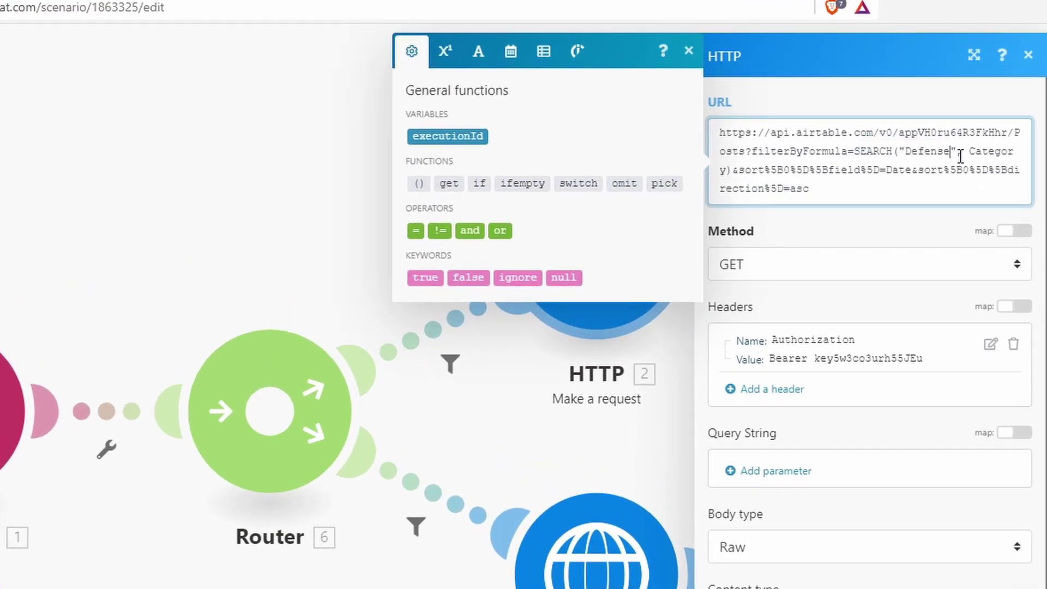
{"action": "left_click_drag", "start_coordinate": [949, 151], "coordinate": [908, 151]}
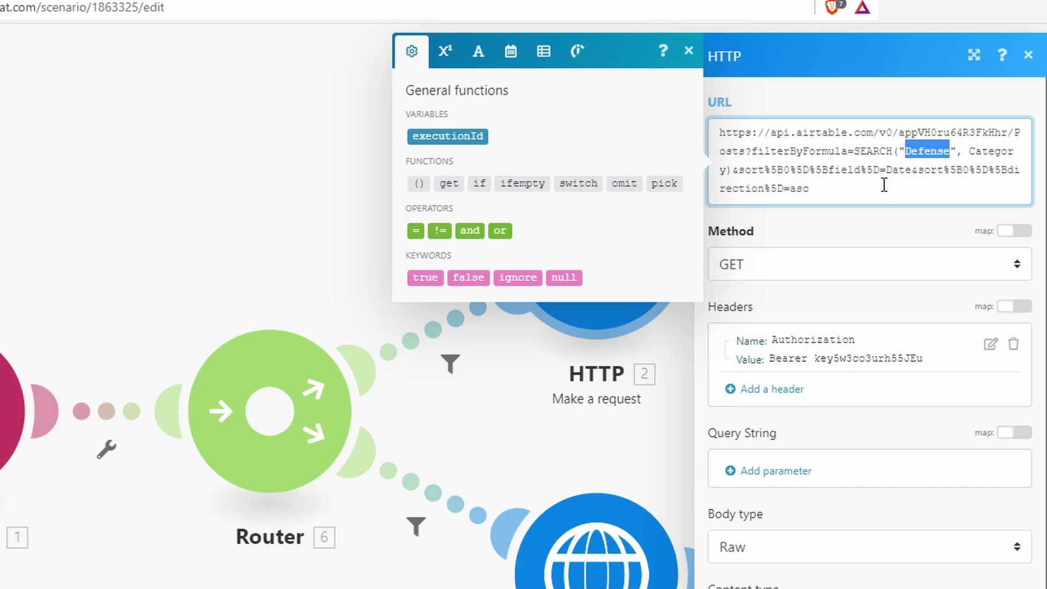
{"action": "type", "text": "Dragons"}
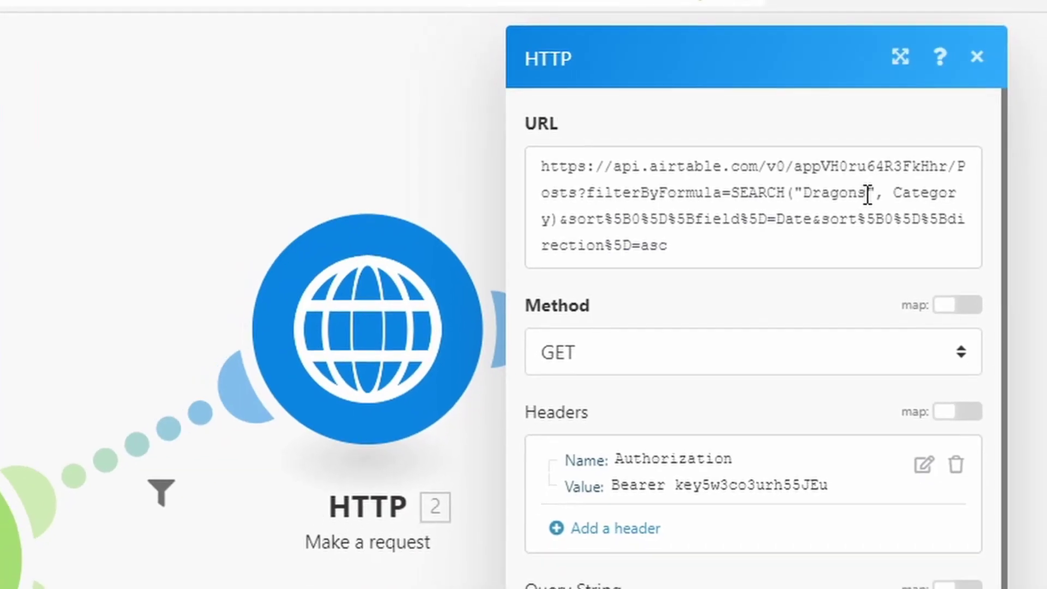
{"action": "left_click_drag", "start_coordinate": [861, 117], "coordinate": [854, 126]}
{"action": "double_click", "coordinate": [848, 115]}
{"action": "left_click", "coordinate": [839, 115]}
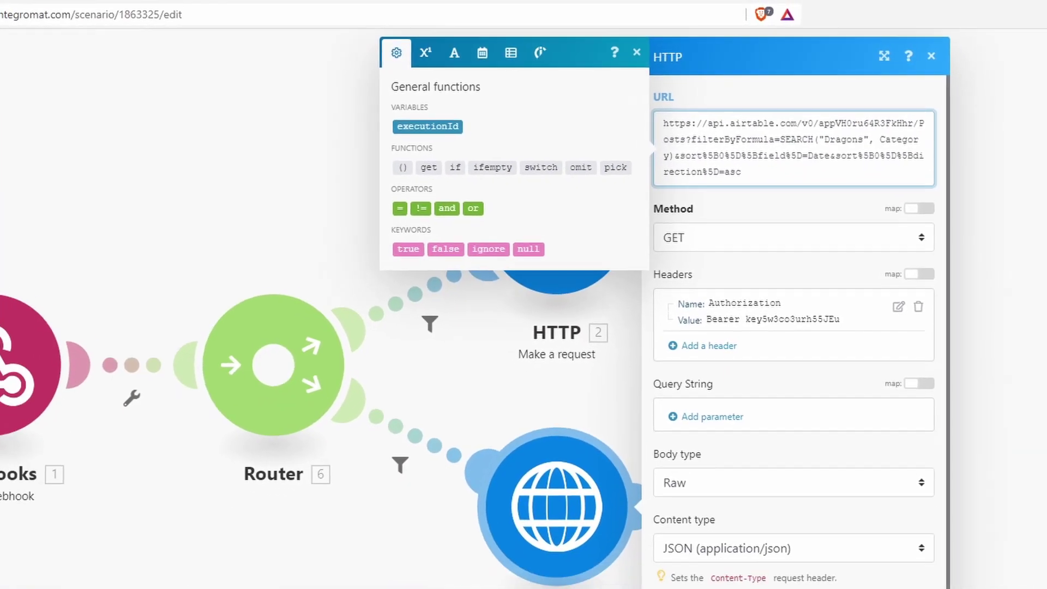
Step: Check the emulator's result screen against the BlogApp Posts table in Airtable, then put the emulator away
{"action": "left_click", "coordinate": [319, 8]}
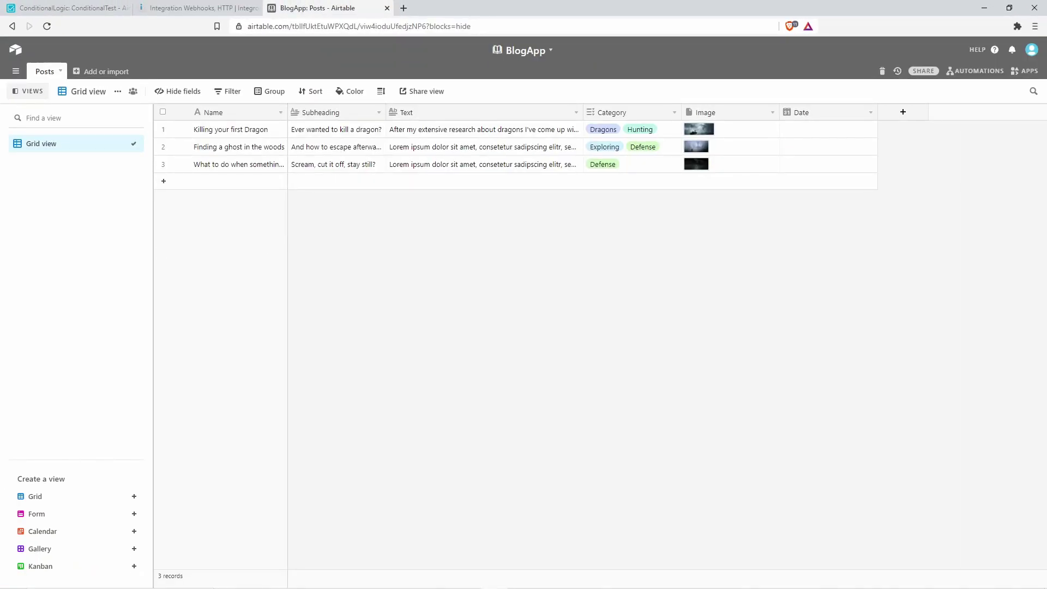
{"action": "key", "text": "alt+Tab"}
{"action": "left_click_drag", "start_coordinate": [689, 108], "coordinate": [618, 115]}
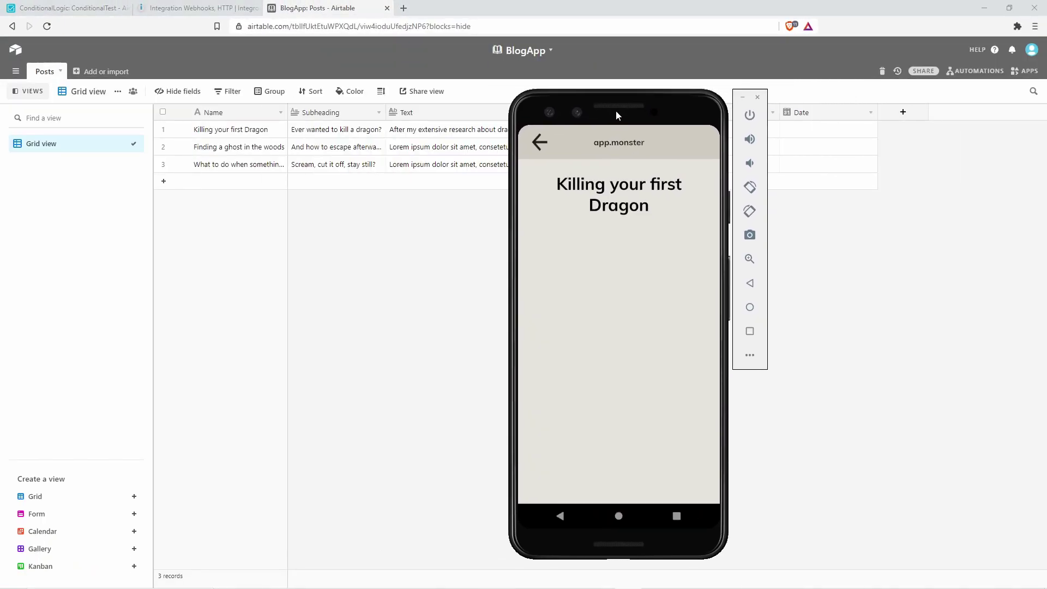
{"action": "key", "text": "alt+Tab"}
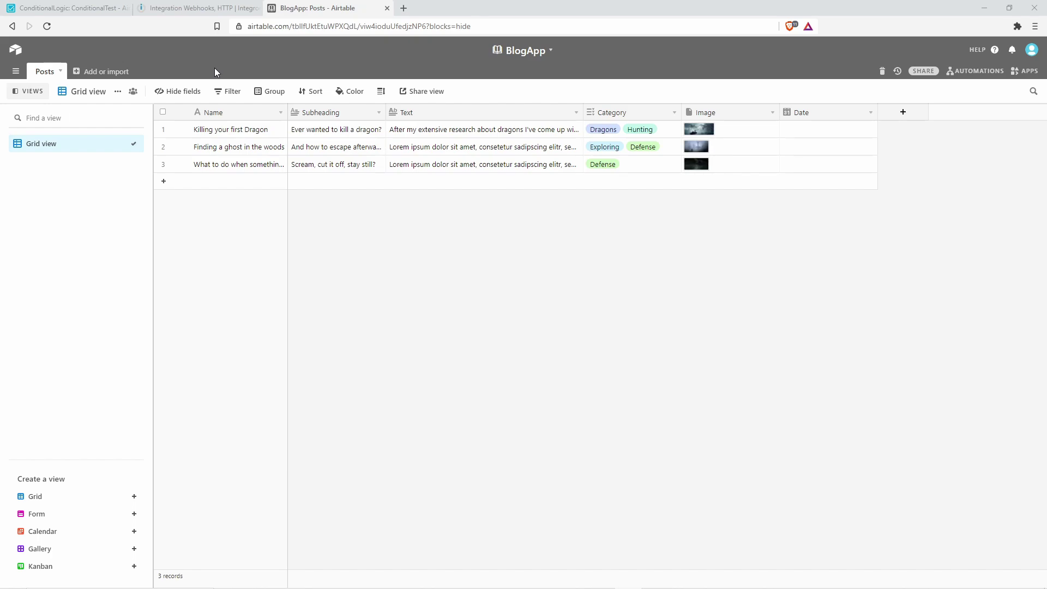
Step: Highlight the search term "Defense" in HTTP module 2's URL and compare it with the Category values in the Airtable Posts table
{"action": "left_click", "coordinate": [218, 8]}
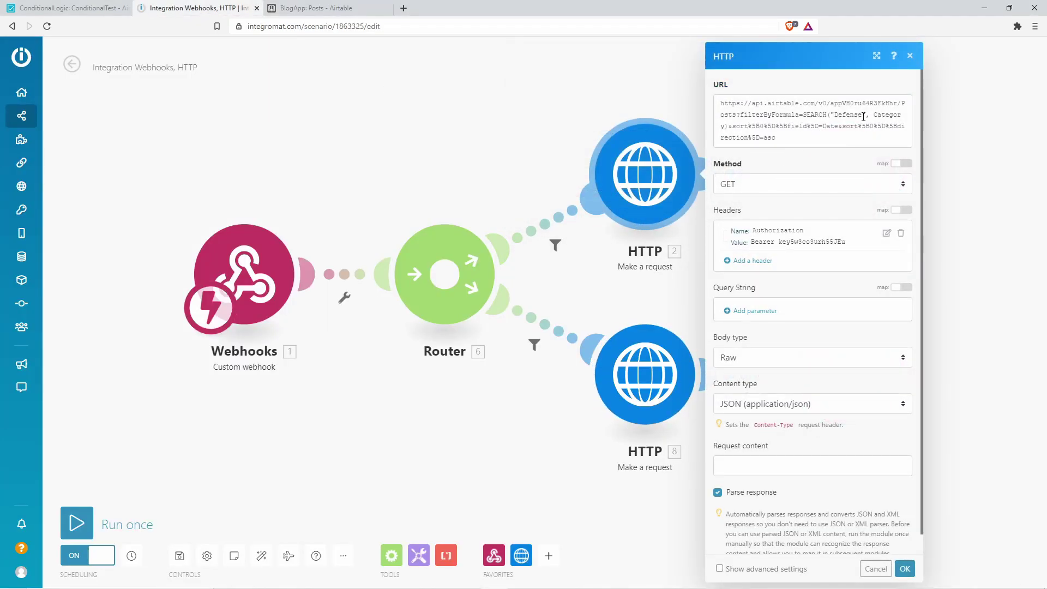
{"action": "double_click", "coordinate": [863, 116]}
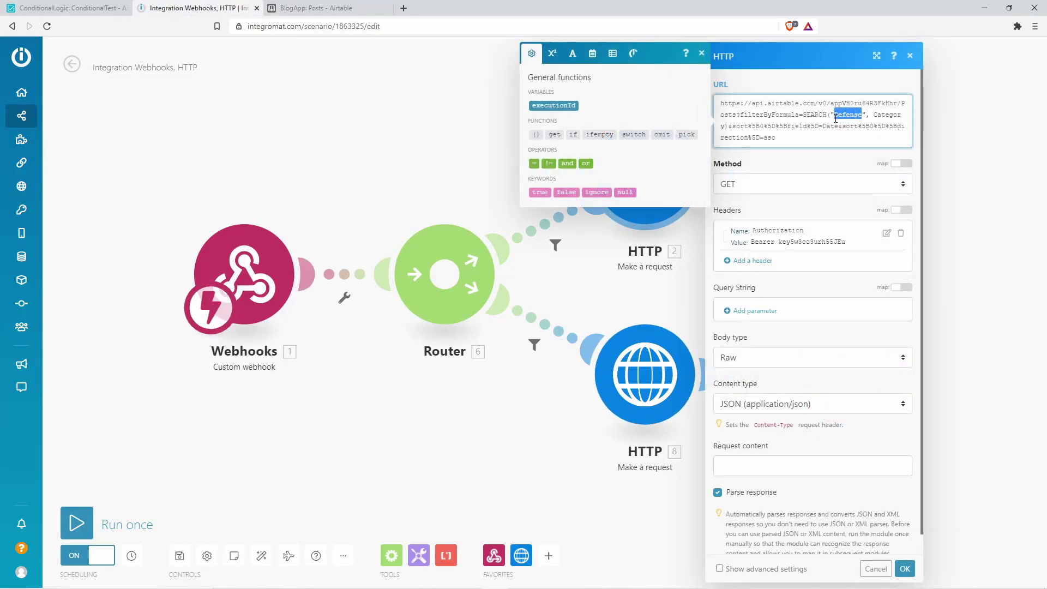
{"action": "left_click", "coordinate": [316, 7]}
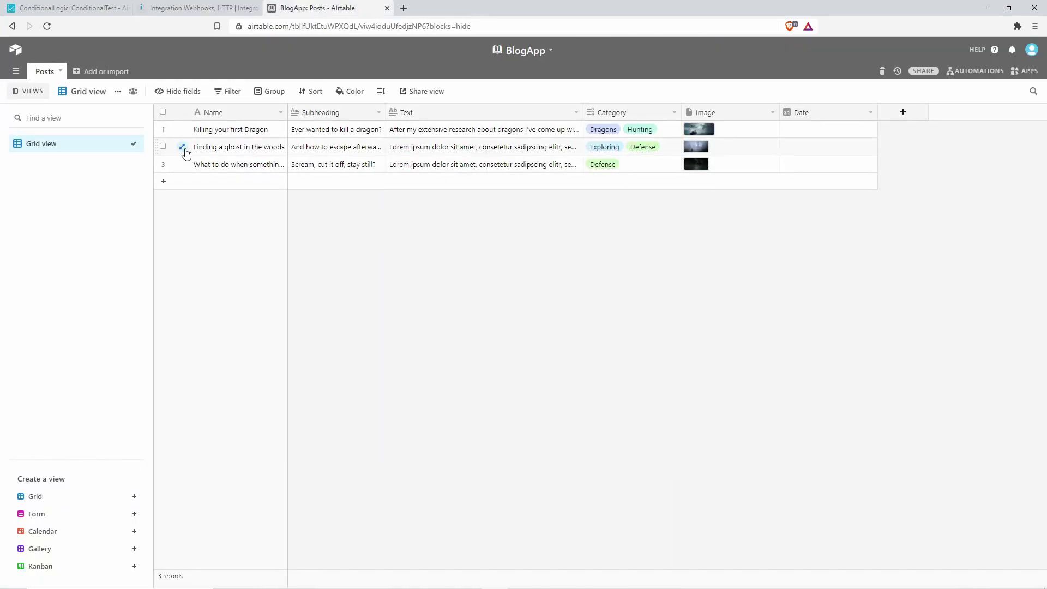
{"action": "key", "text": "ctrl+shift+Tab"}
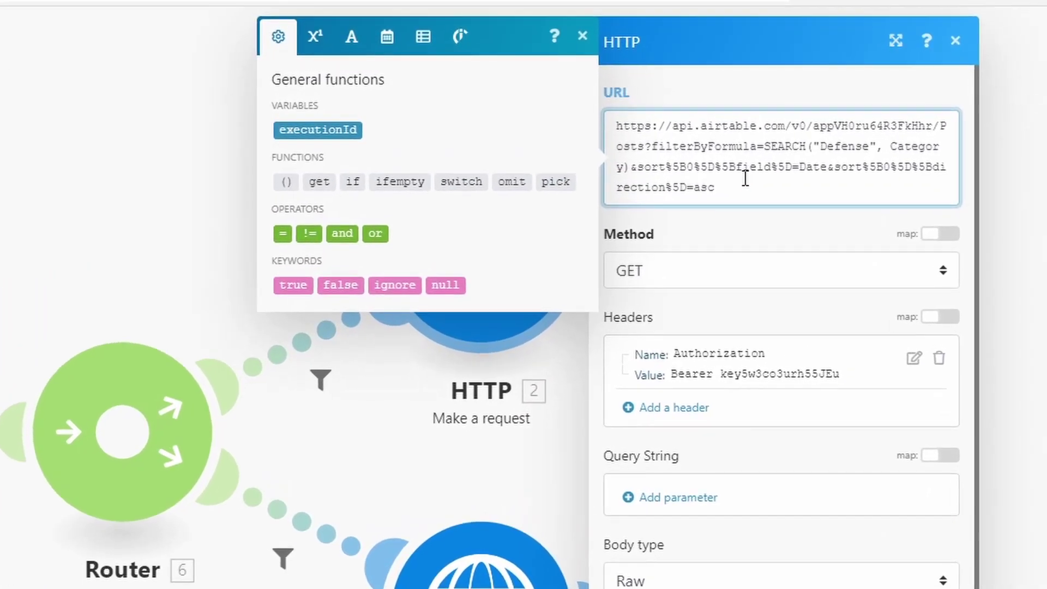
Step: Review HTTP module 2's full URL, GET method, authorization header, Raw body type and JSON (application/json) content type
{"action": "left_click_drag", "start_coordinate": [746, 174], "coordinate": [616, 108]}
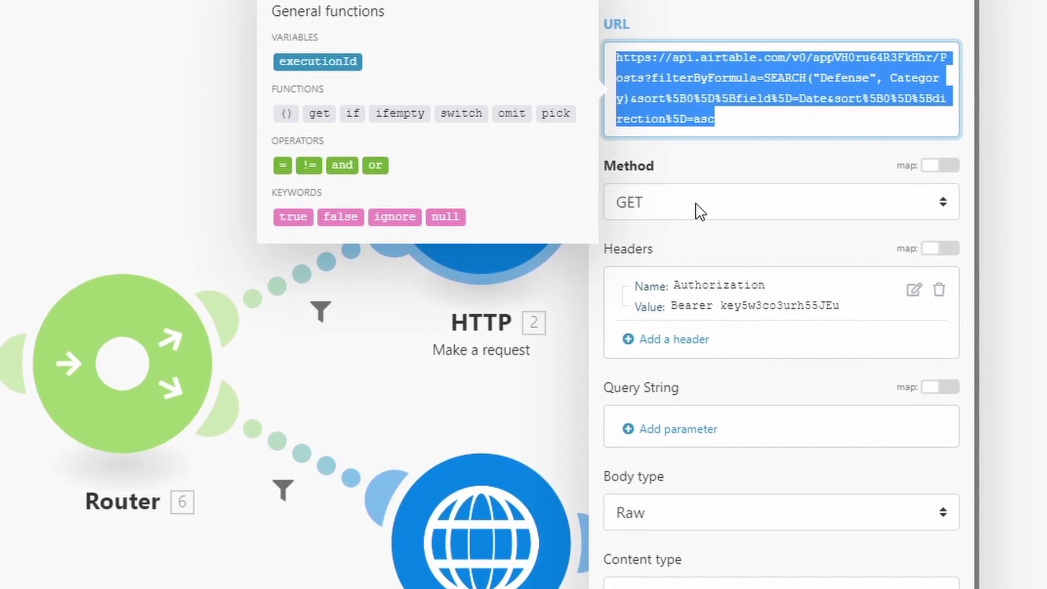
{"action": "left_click", "coordinate": [698, 220]}
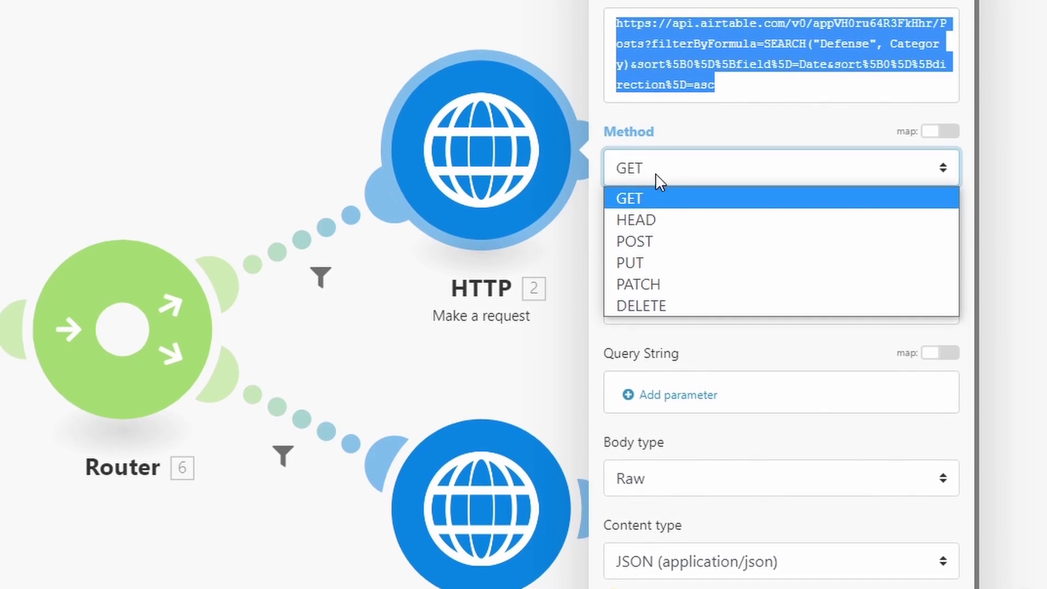
{"action": "left_click", "coordinate": [659, 193]}
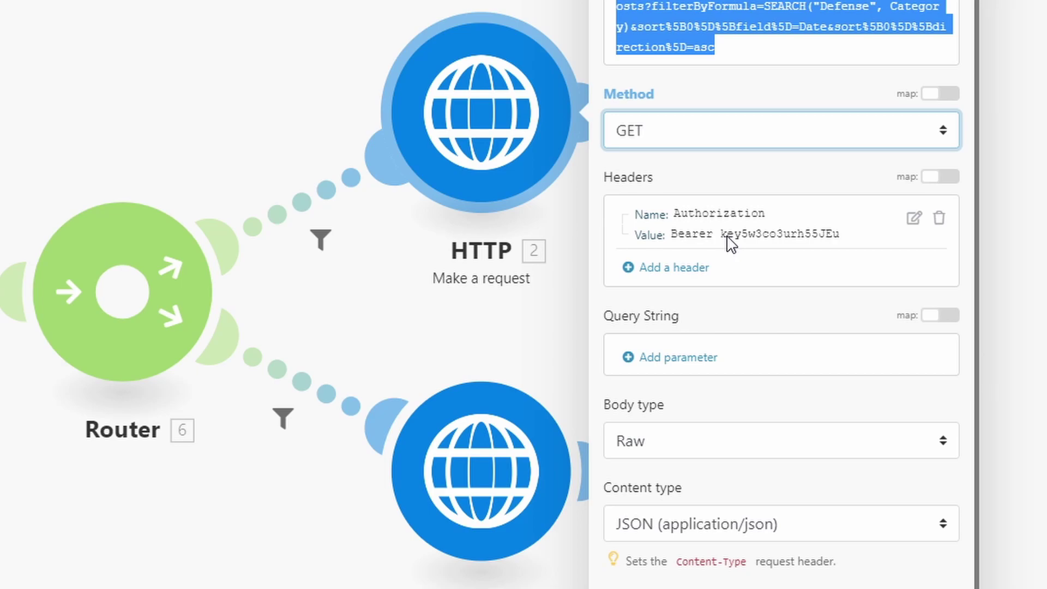
{"action": "scroll", "coordinate": [733, 251], "scroll_direction": "down", "scroll_amount": 1}
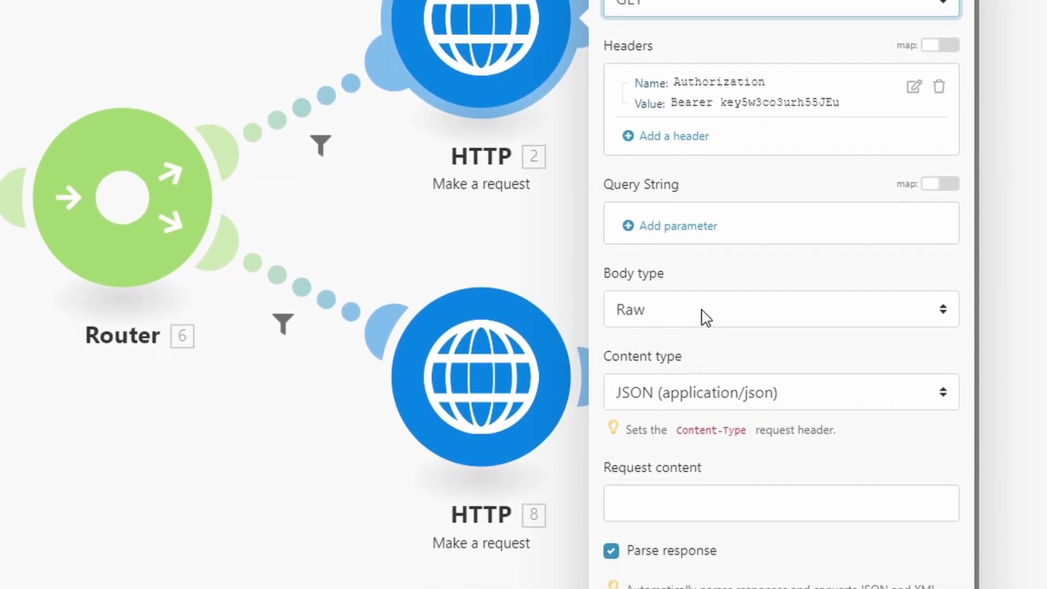
{"action": "left_click", "coordinate": [672, 270]}
{"action": "left_click", "coordinate": [686, 313]}
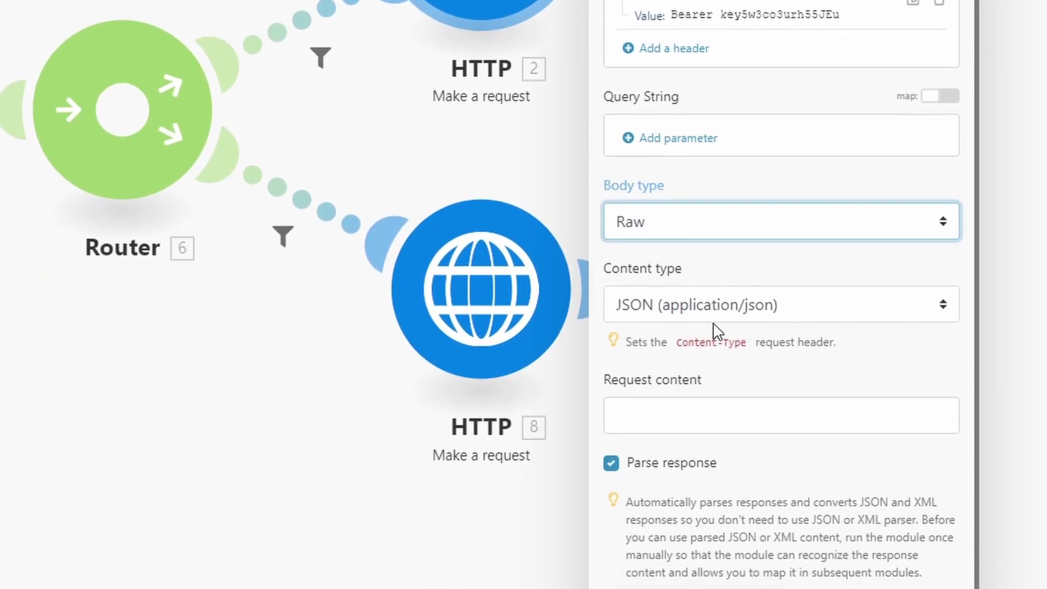
{"action": "left_click", "coordinate": [725, 348]}
{"action": "left_click", "coordinate": [778, 388]}
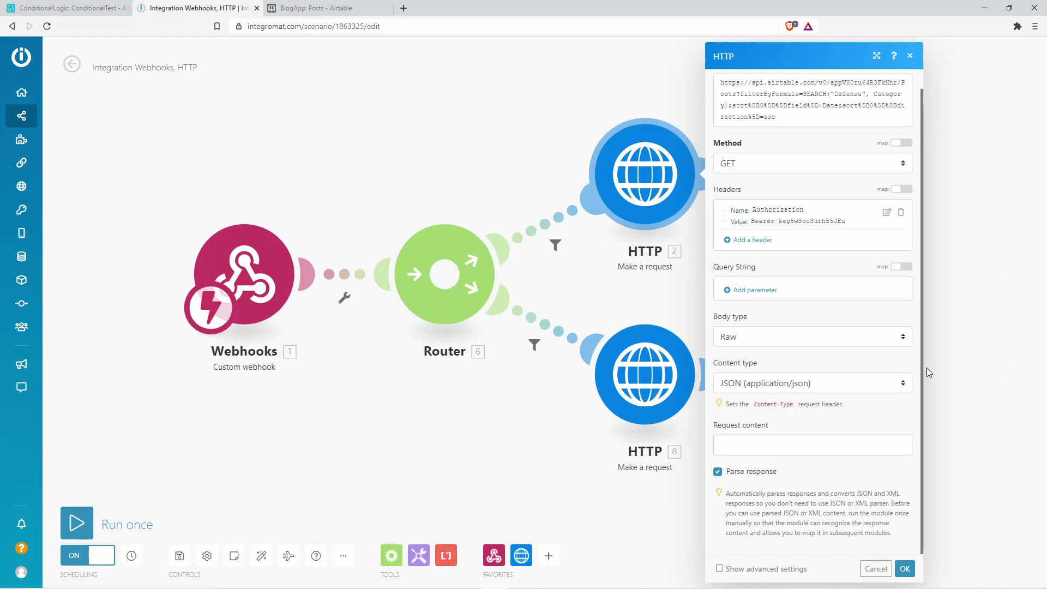
Step: Examine the Parse response option of HTTP module 2 and the JSON body returned by Webhook response module 4
{"action": "left_click", "coordinate": [972, 226]}
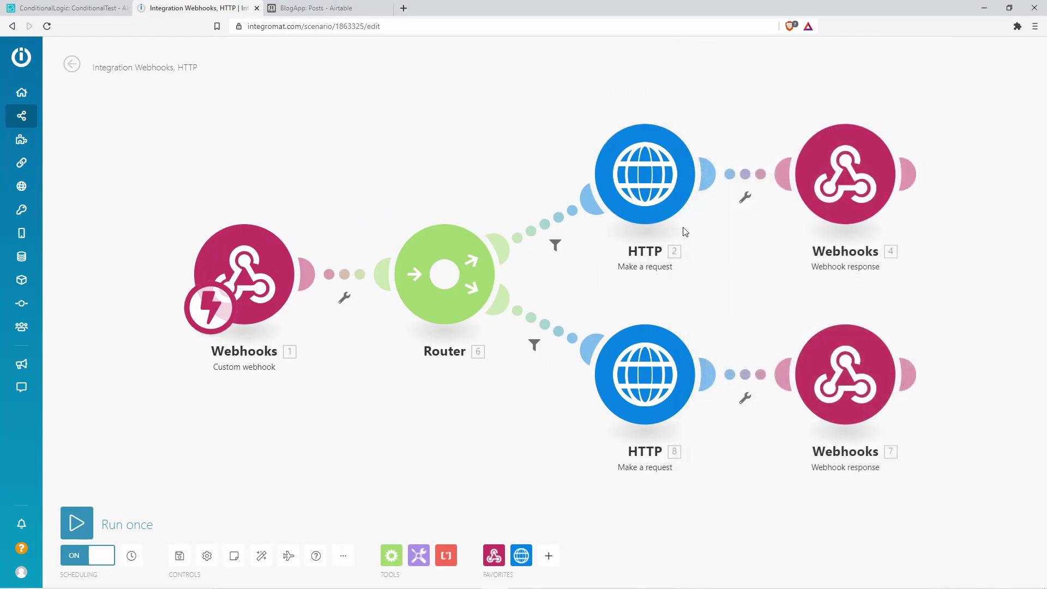
{"action": "left_click", "coordinate": [660, 201]}
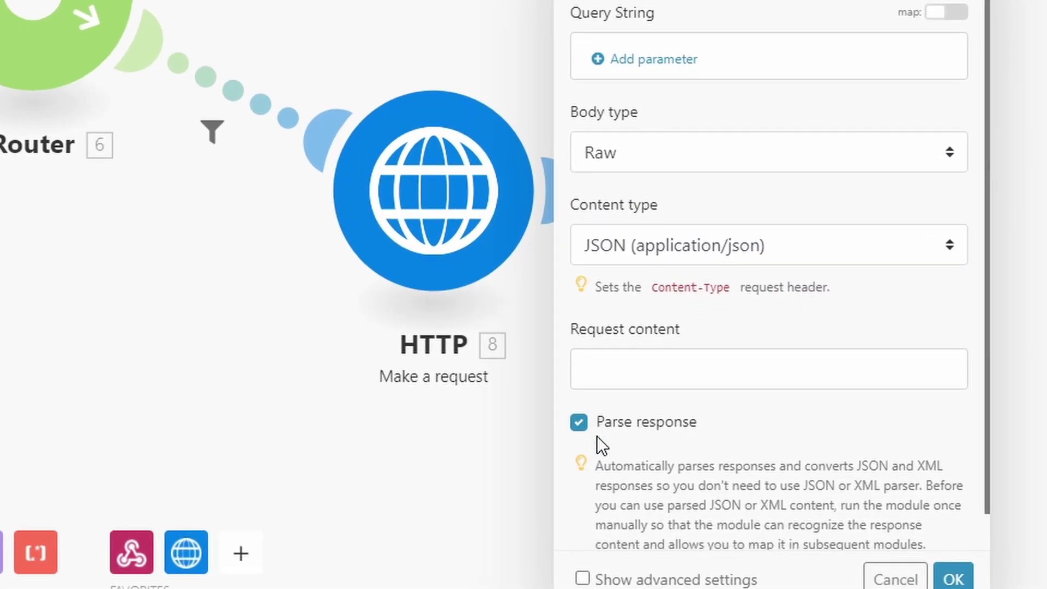
{"action": "scroll", "coordinate": [595, 426], "scroll_direction": "down", "scroll_amount": 1}
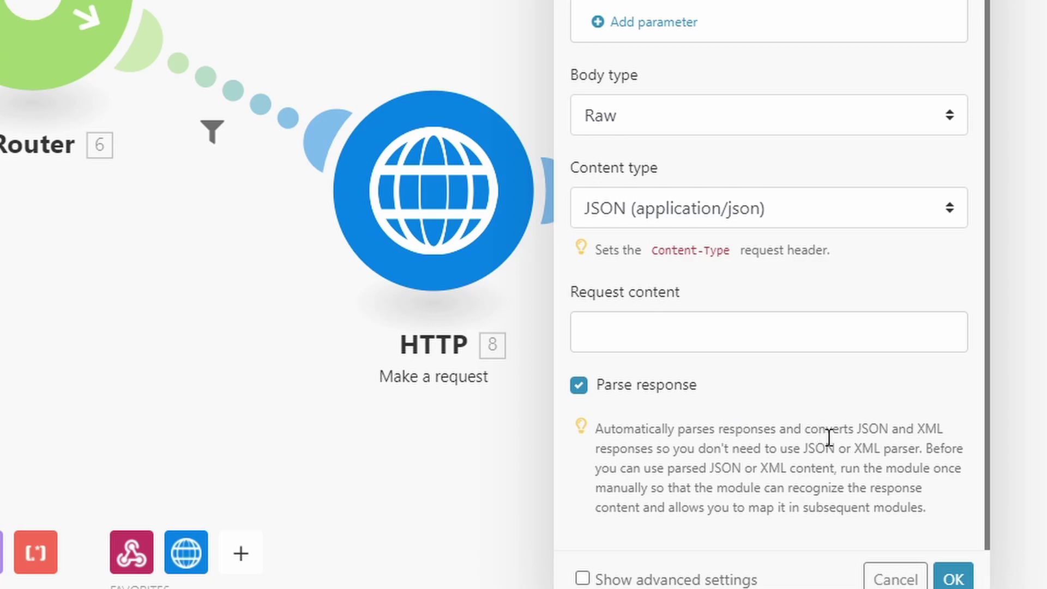
{"action": "left_click_drag", "start_coordinate": [717, 431], "coordinate": [882, 429]}
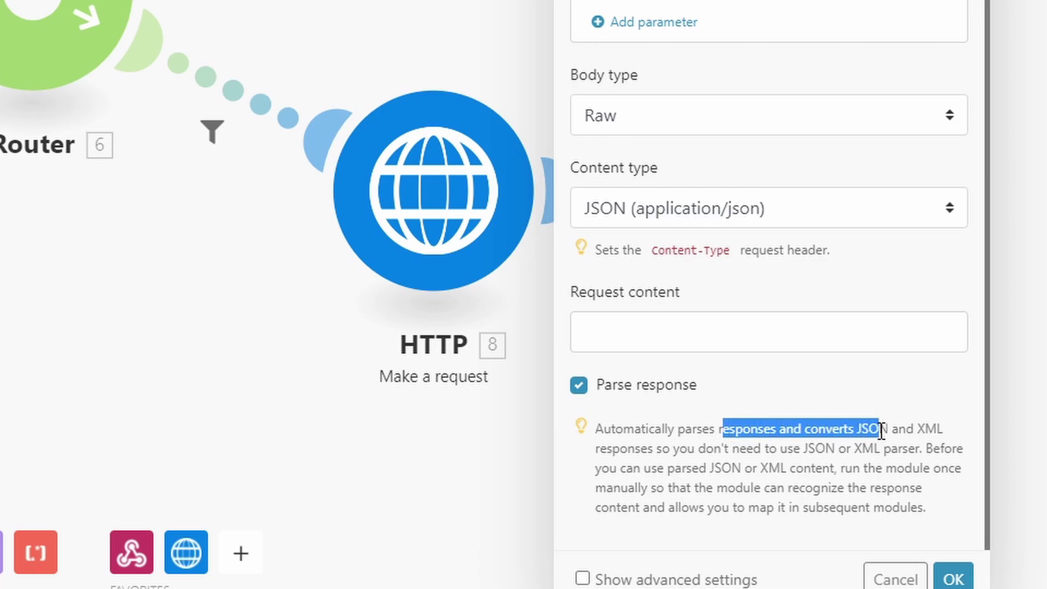
{"action": "left_click", "coordinate": [881, 428]}
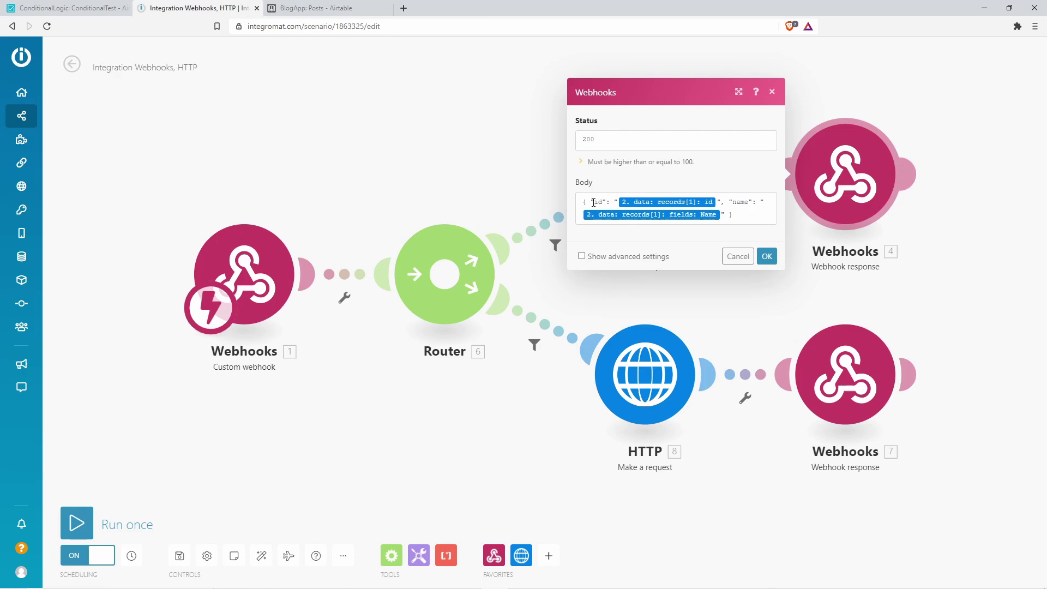
{"action": "left_click", "coordinate": [767, 256]}
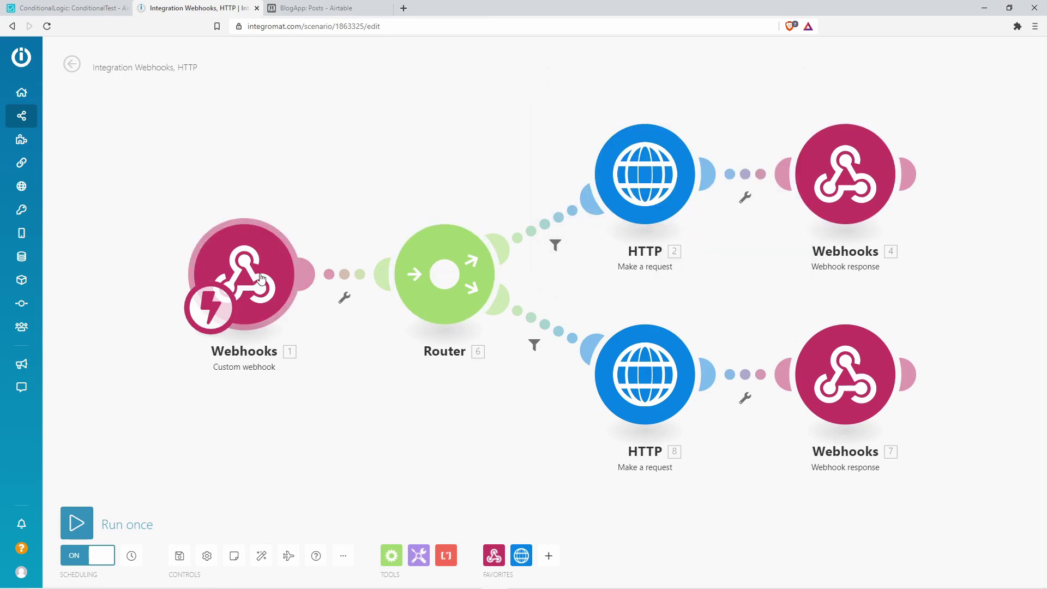
Step: Switch to Bravo Studio and examine the request URLs of AirtableDependingOnOption and getOptions in the ConditionsTest collection
{"action": "key", "text": "alt+Tab"}
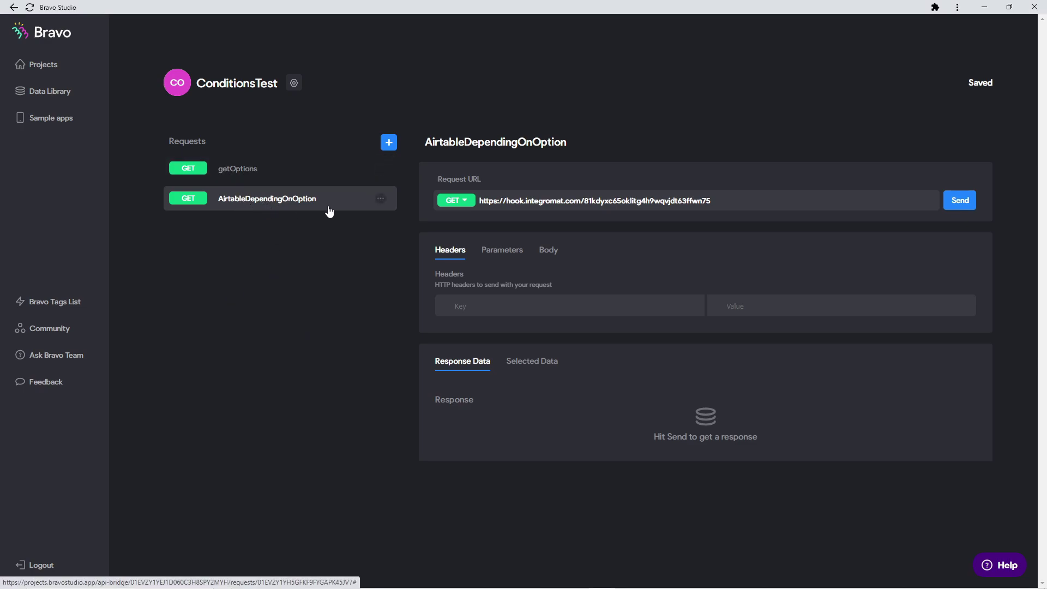
{"action": "left_click_drag", "start_coordinate": [561, 201], "coordinate": [525, 201]}
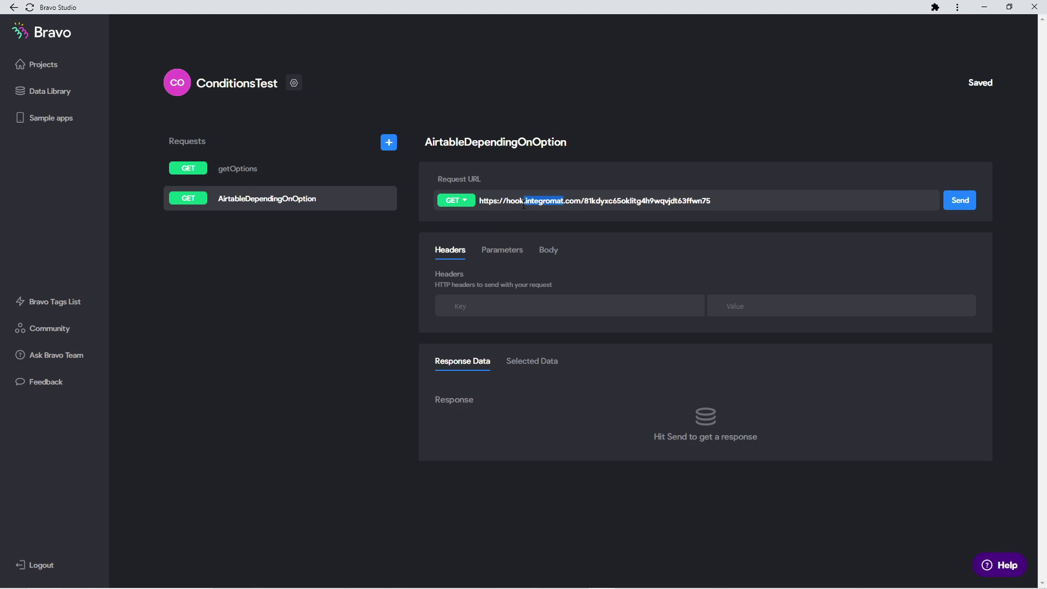
{"action": "left_click", "coordinate": [275, 176]}
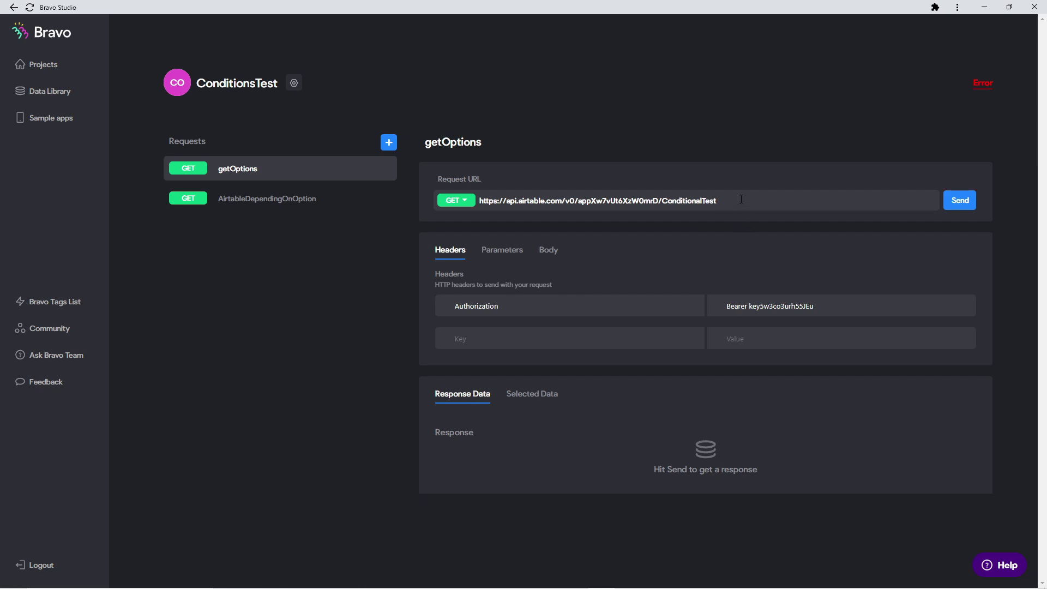
{"action": "left_click_drag", "start_coordinate": [741, 199], "coordinate": [488, 206]}
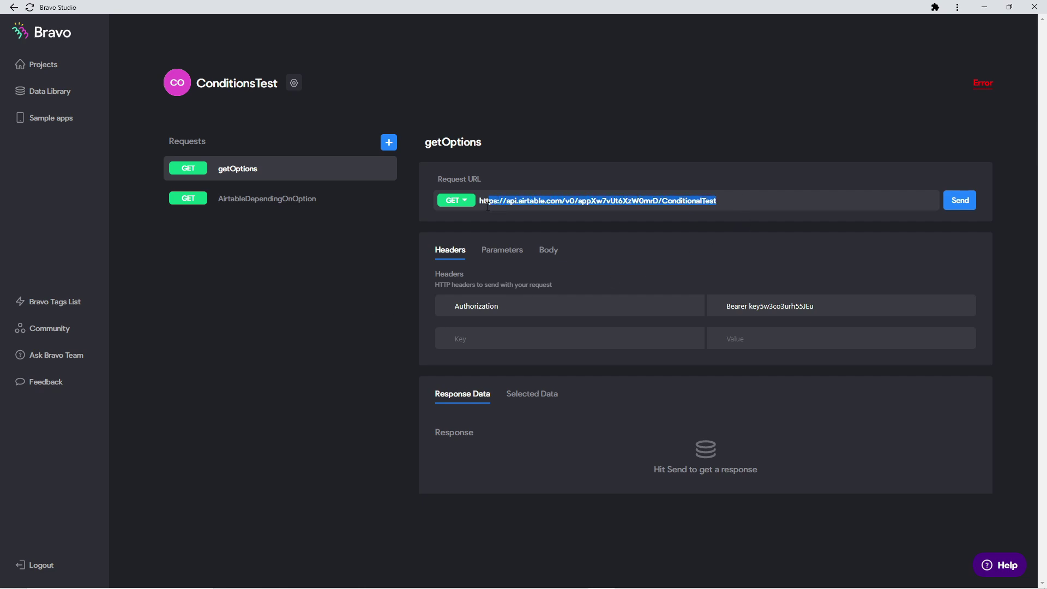
{"action": "left_click", "coordinate": [358, 317]}
{"action": "double_click", "coordinate": [664, 202]}
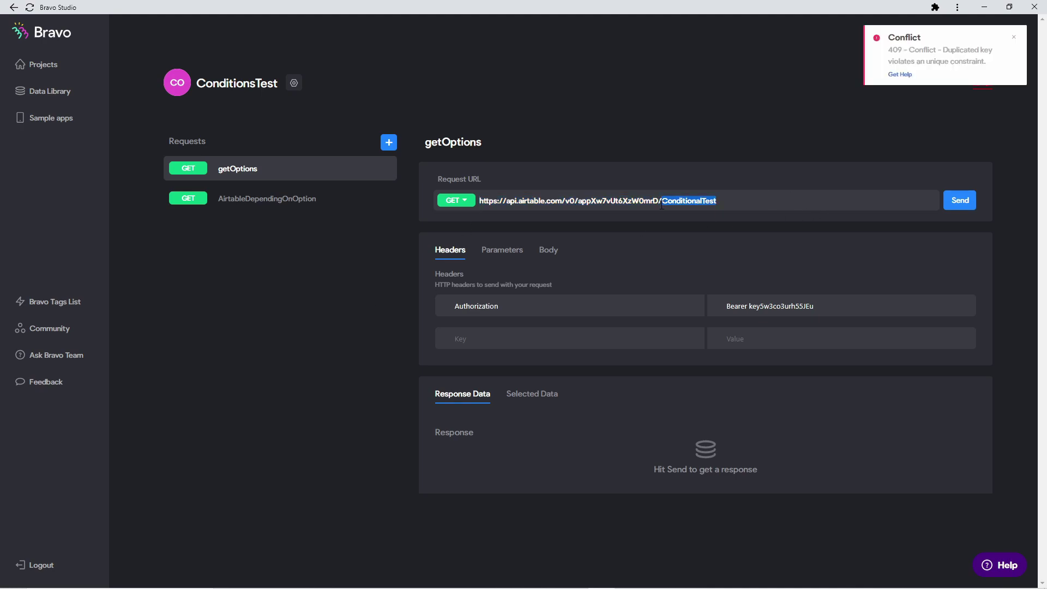
Step: Show the ConditionalTest table in Airtable, return to the Integromat scenario and open the filter on the route to HTTP module 8
{"action": "key", "text": "alt+Tab"}
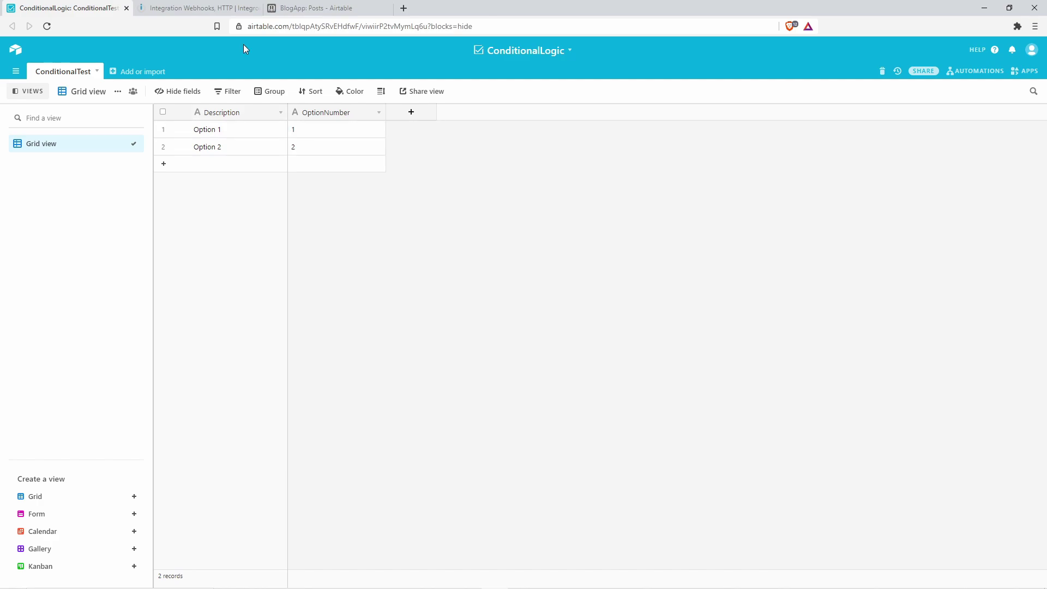
{"action": "left_click", "coordinate": [218, 7]}
{"action": "left_click", "coordinate": [175, 6]}
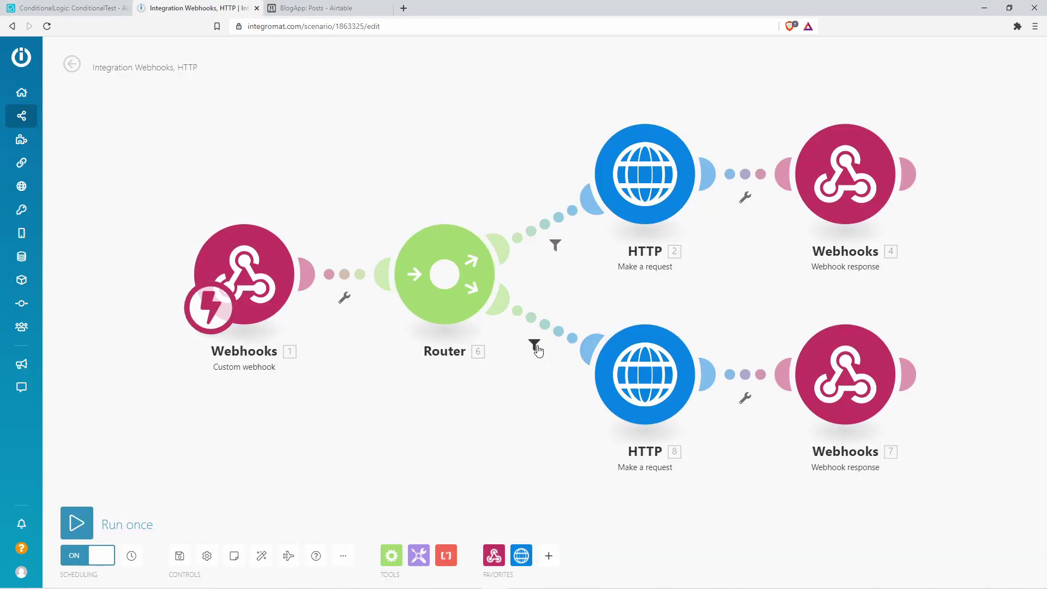
{"action": "left_click", "coordinate": [534, 345]}
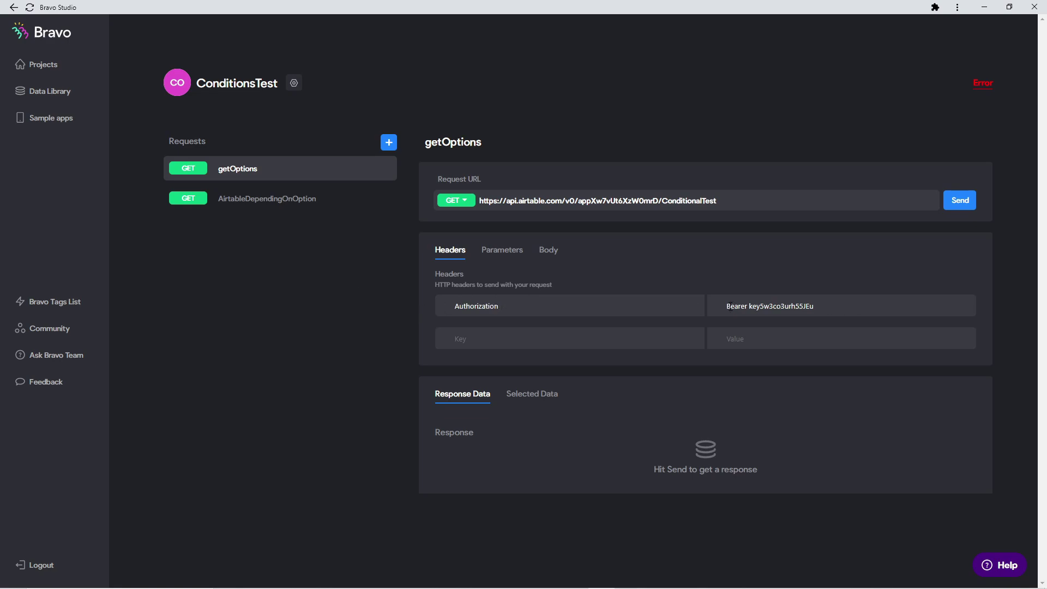
Step: Check the parameters, body and headers of the getOptions request in the ConditionsTest collection
{"action": "left_click", "coordinate": [499, 251]}
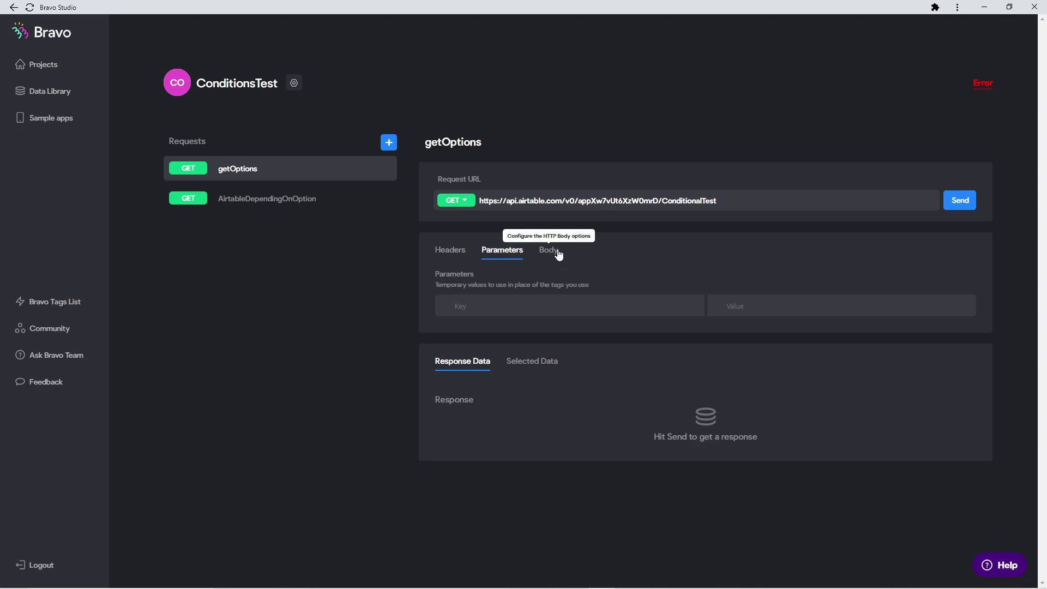
{"action": "left_click", "coordinate": [556, 253]}
{"action": "left_click", "coordinate": [457, 251]}
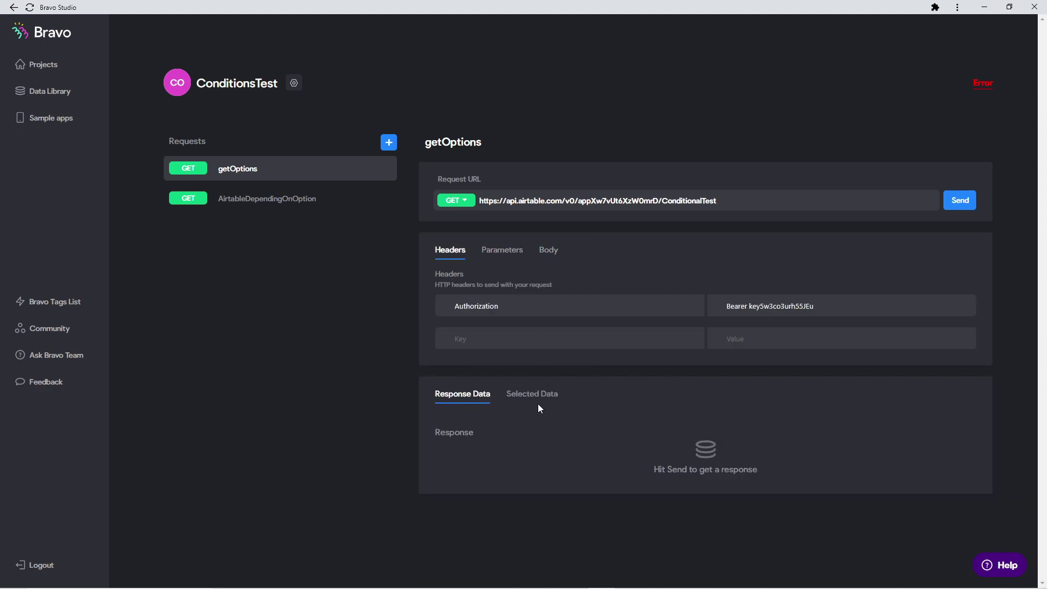
Step: Send the getOptions request and set the index of .data.records in the response to All
{"action": "left_click", "coordinate": [962, 201]}
{"action": "scroll", "coordinate": [774, 251], "scroll_direction": "down", "scroll_amount": 2}
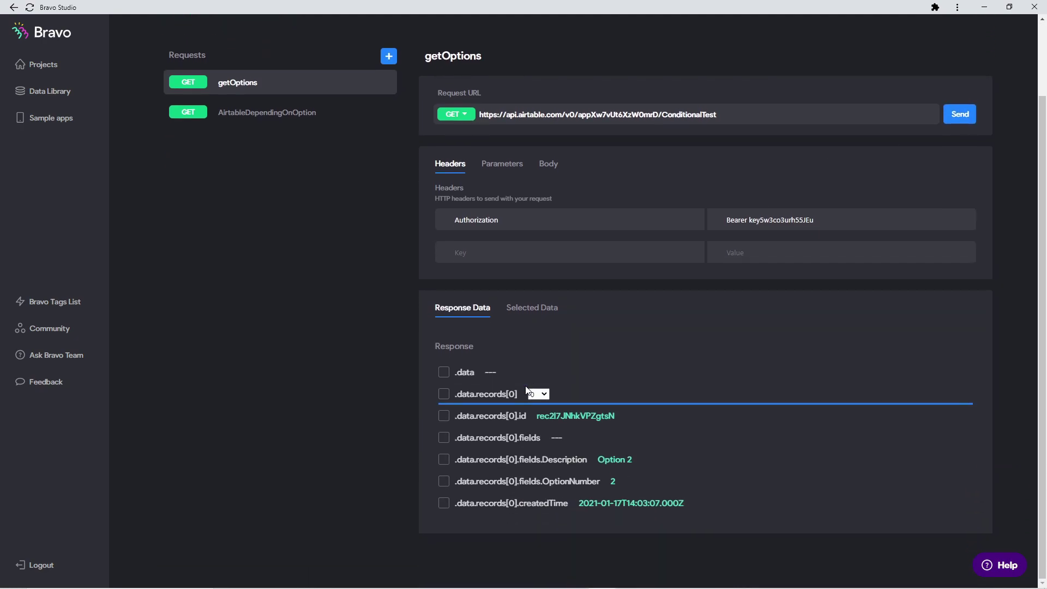
{"action": "left_click", "coordinate": [532, 393]}
{"action": "left_click", "coordinate": [538, 405]}
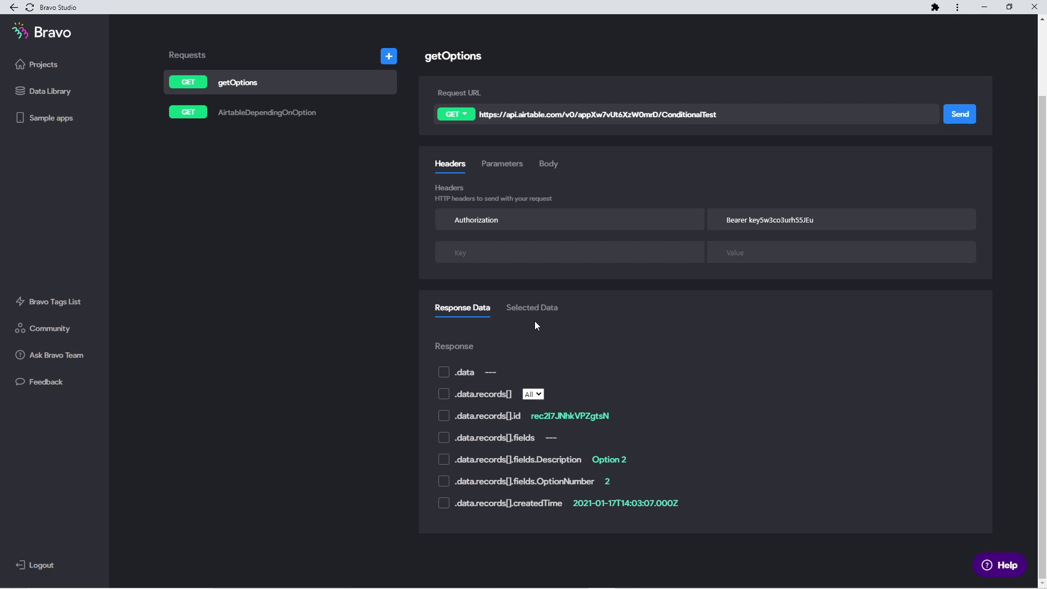
Step: Review the selected data of getOptions, examining the optionNumber name and the default contents of the first two entries
{"action": "scroll", "coordinate": [535, 322], "scroll_direction": "up", "scroll_amount": 2}
{"action": "left_click", "coordinate": [555, 397]}
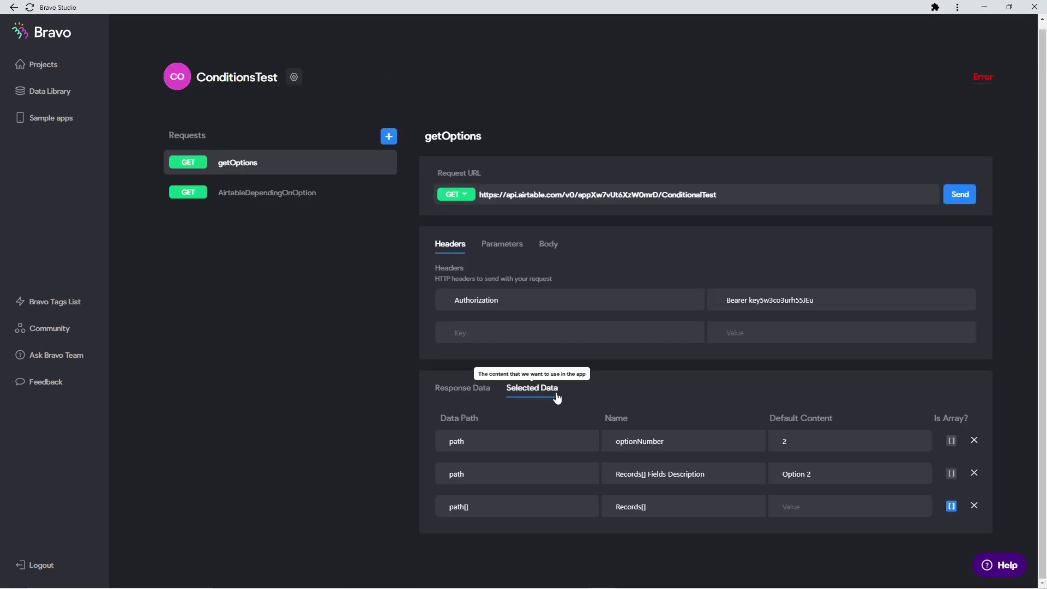
{"action": "left_click_drag", "start_coordinate": [669, 441], "coordinate": [615, 441]}
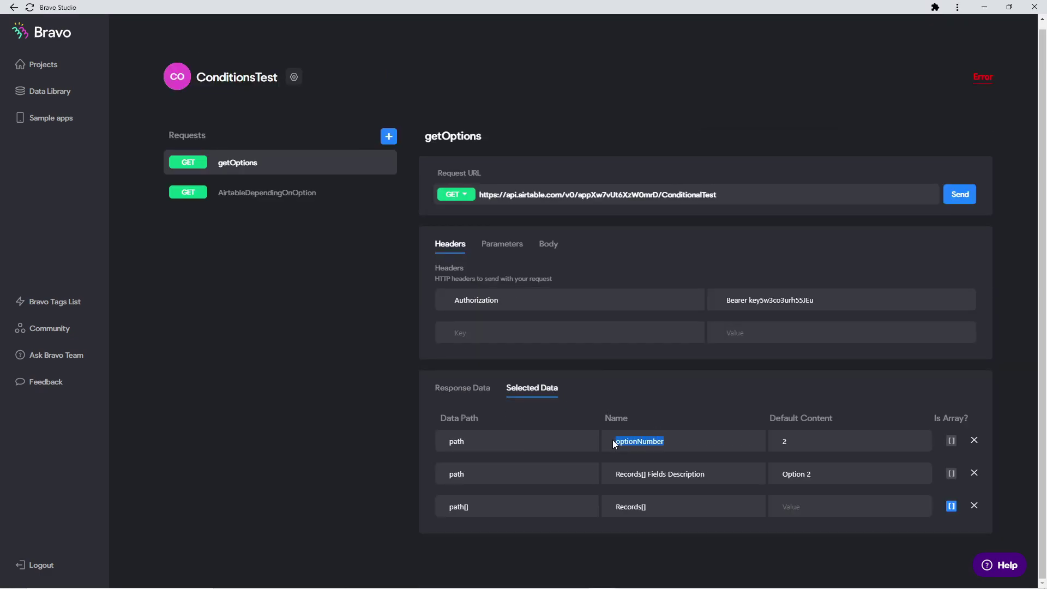
{"action": "left_click", "coordinate": [616, 448]}
{"action": "double_click", "coordinate": [784, 443]}
{"action": "left_click", "coordinate": [854, 422]}
{"action": "left_click_drag", "start_coordinate": [829, 473], "coordinate": [782, 474]}
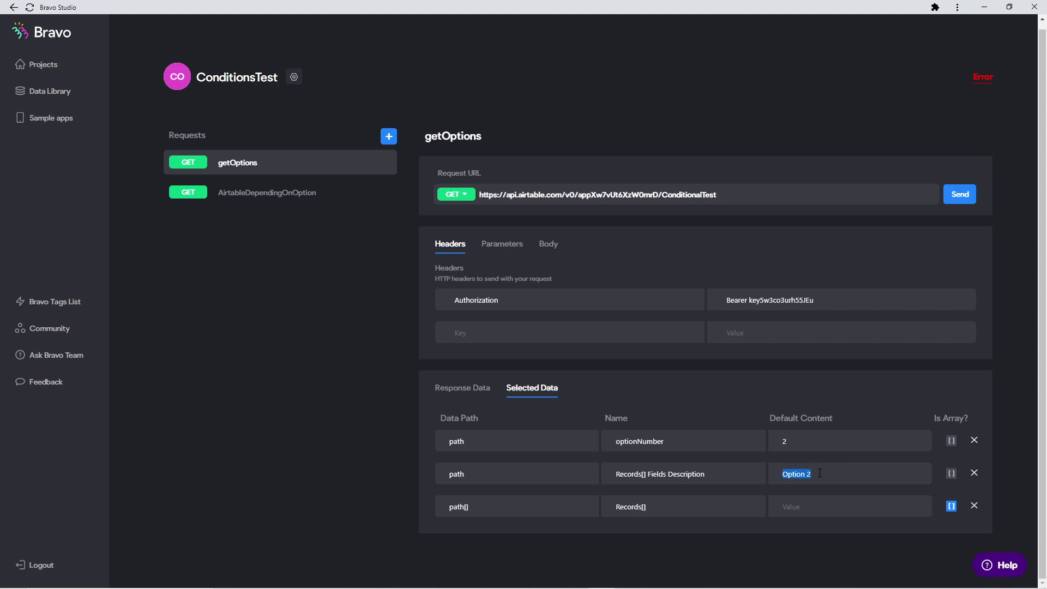
{"action": "left_click_drag", "start_coordinate": [666, 441], "coordinate": [616, 445]}
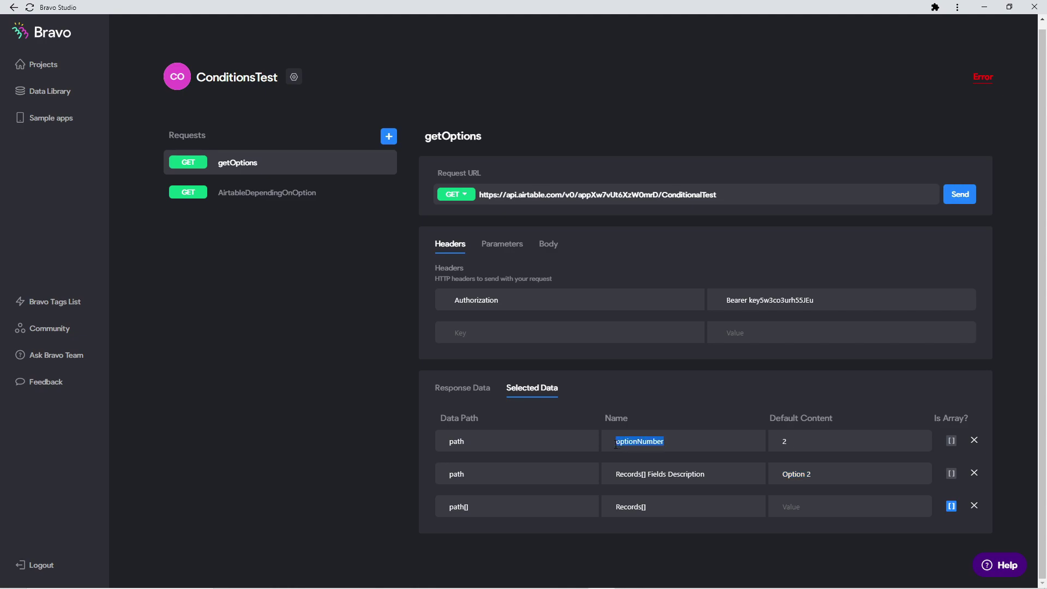
Step: Open the AirtableDependingOnOption request and examine its Integromat webhook URL
{"action": "left_click", "coordinate": [271, 200]}
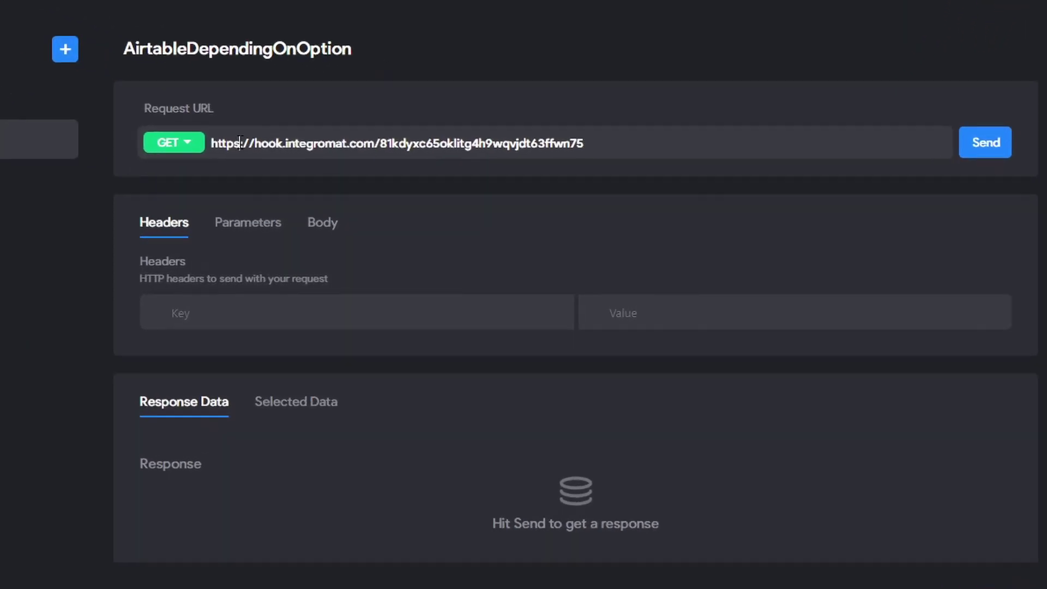
{"action": "left_click_drag", "start_coordinate": [497, 200], "coordinate": [709, 205]}
{"action": "left_click", "coordinate": [269, 130]}
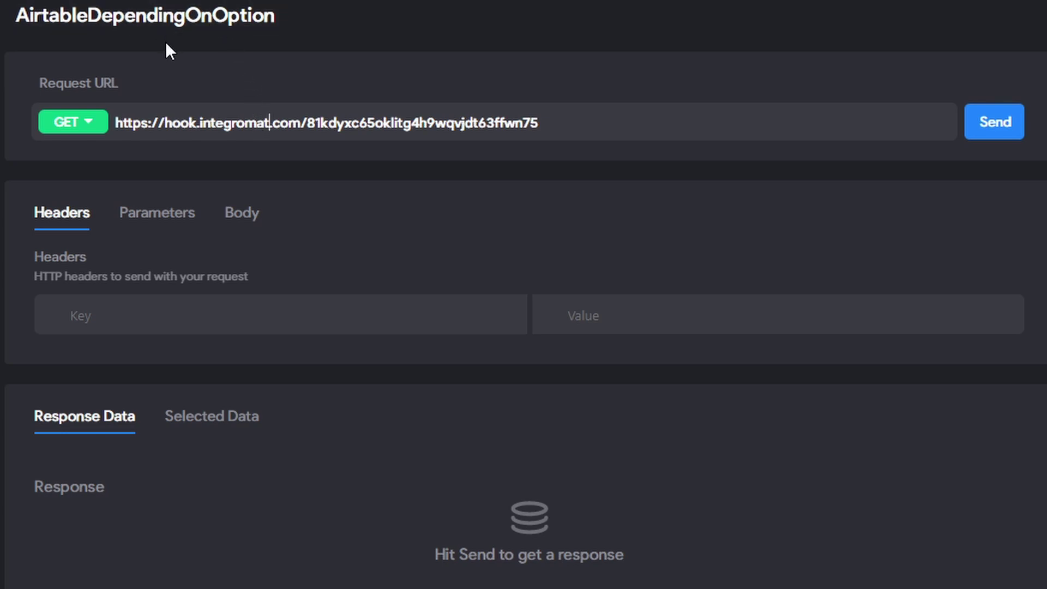
{"action": "left_click_drag", "start_coordinate": [114, 125], "coordinate": [540, 130]}
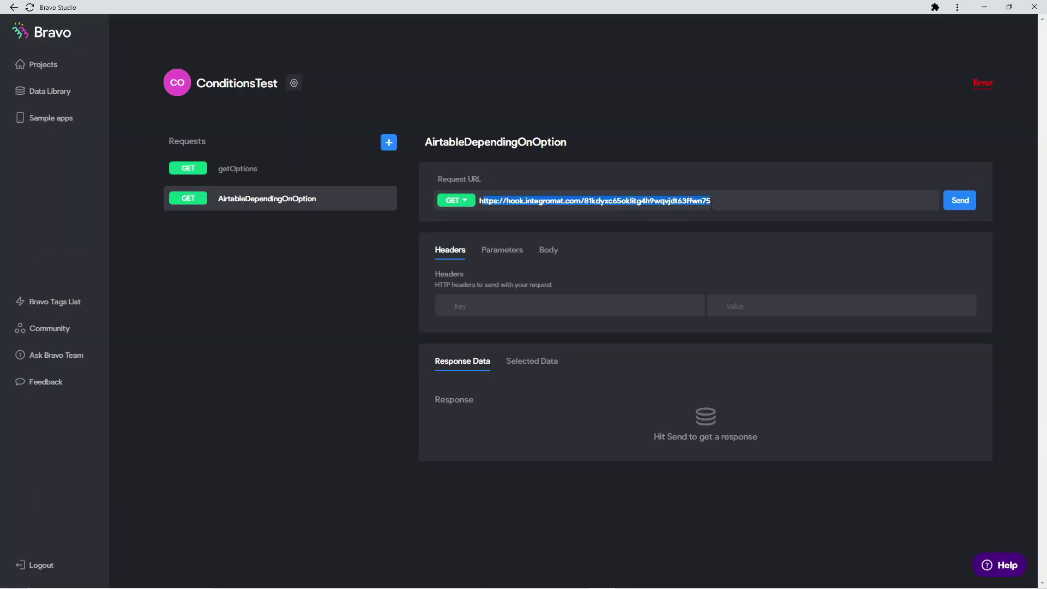
{"action": "left_click", "coordinate": [704, 201]}
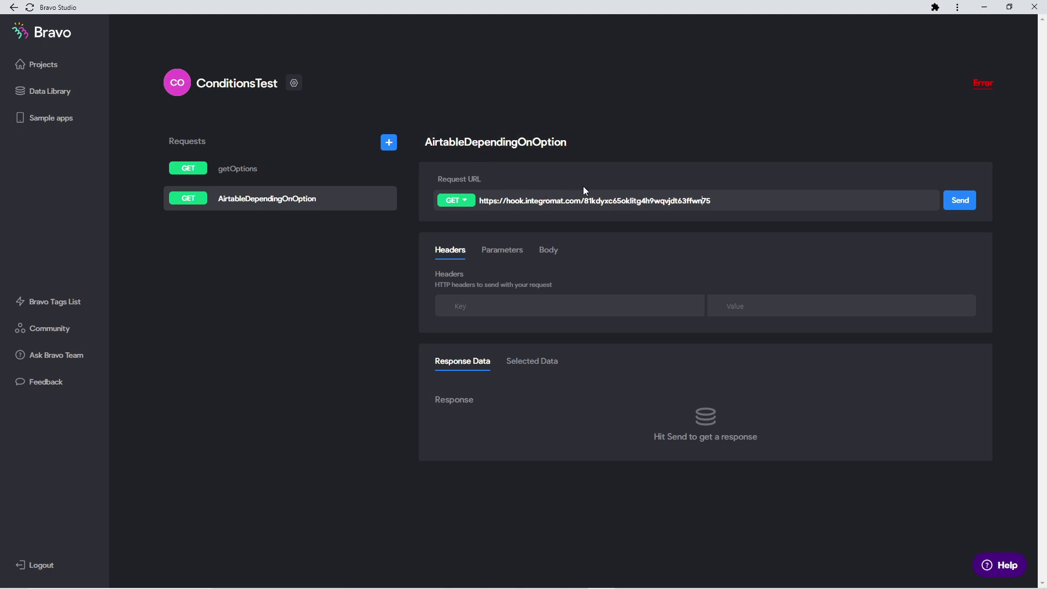
Step: Examine the JSON body of AirtableDependingOnOption and its ${optionNumber} variable
{"action": "left_click", "coordinate": [550, 253]}
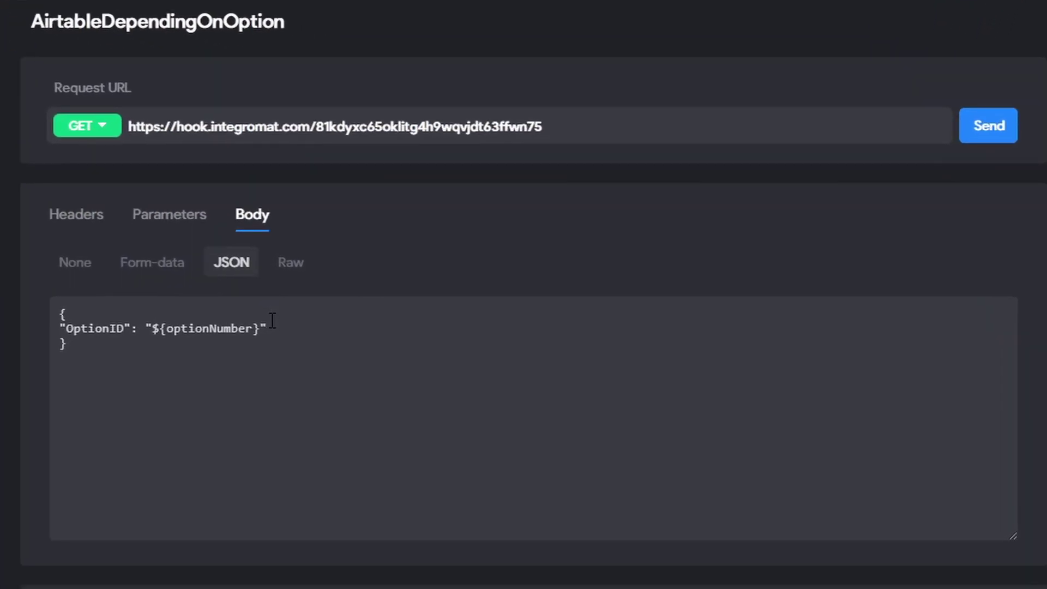
{"action": "left_click_drag", "start_coordinate": [255, 328], "coordinate": [166, 329]}
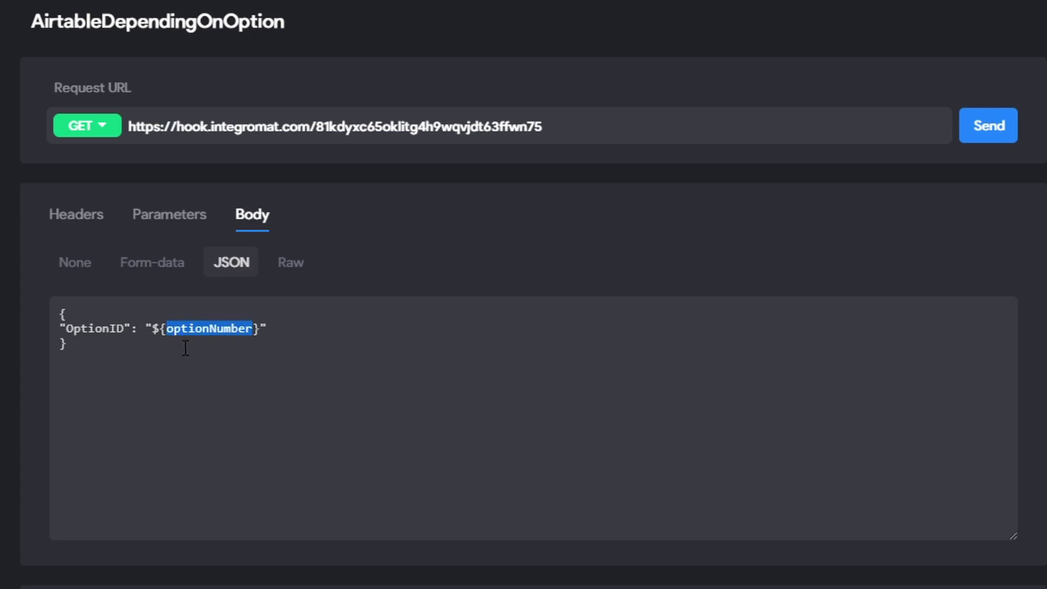
{"action": "left_click", "coordinate": [78, 343]}
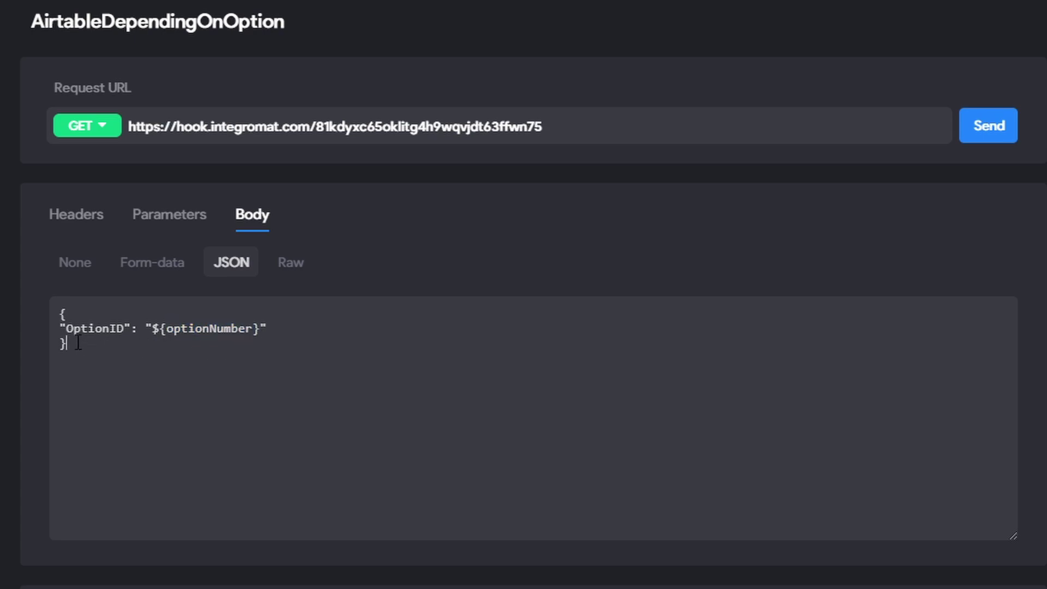
{"action": "key", "text": "ctrl+a"}
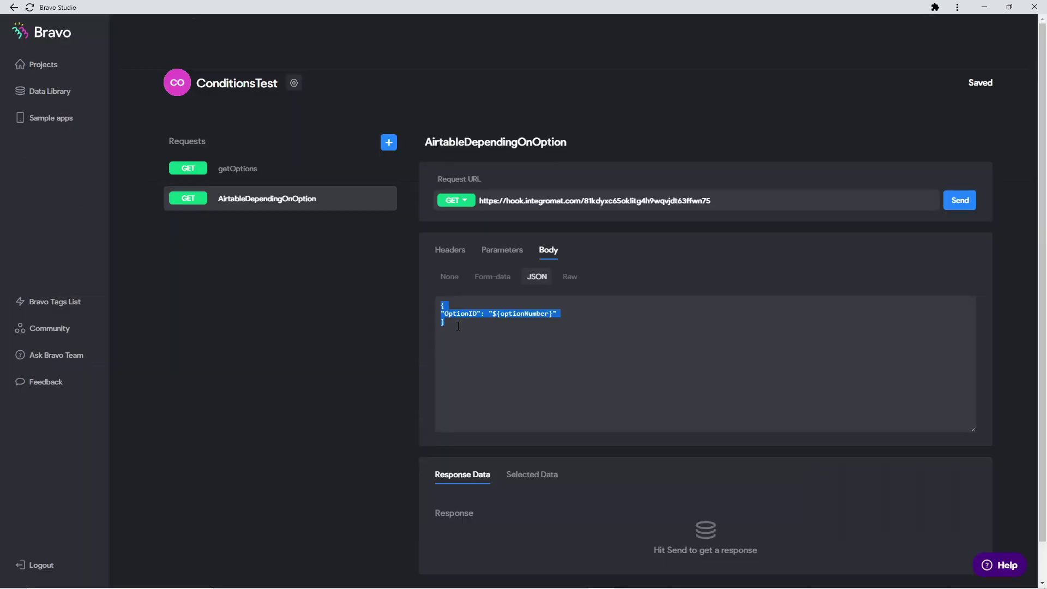
{"action": "left_click", "coordinate": [91, 350]}
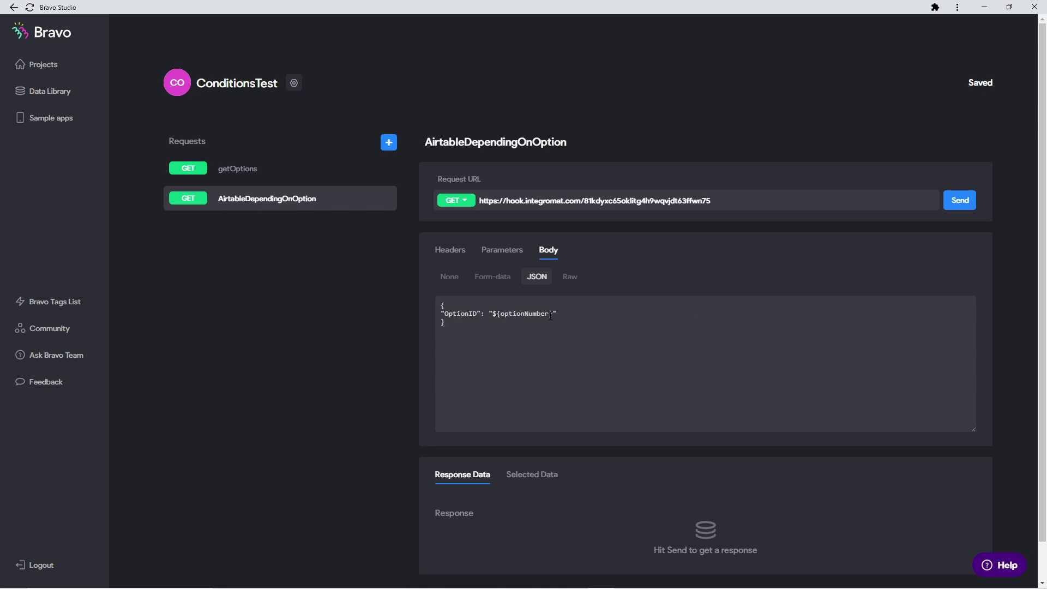
{"action": "left_click_drag", "start_coordinate": [550, 315], "coordinate": [505, 316]}
{"action": "left_click", "coordinate": [573, 326]}
{"action": "left_click_drag", "start_coordinate": [485, 328], "coordinate": [456, 304]}
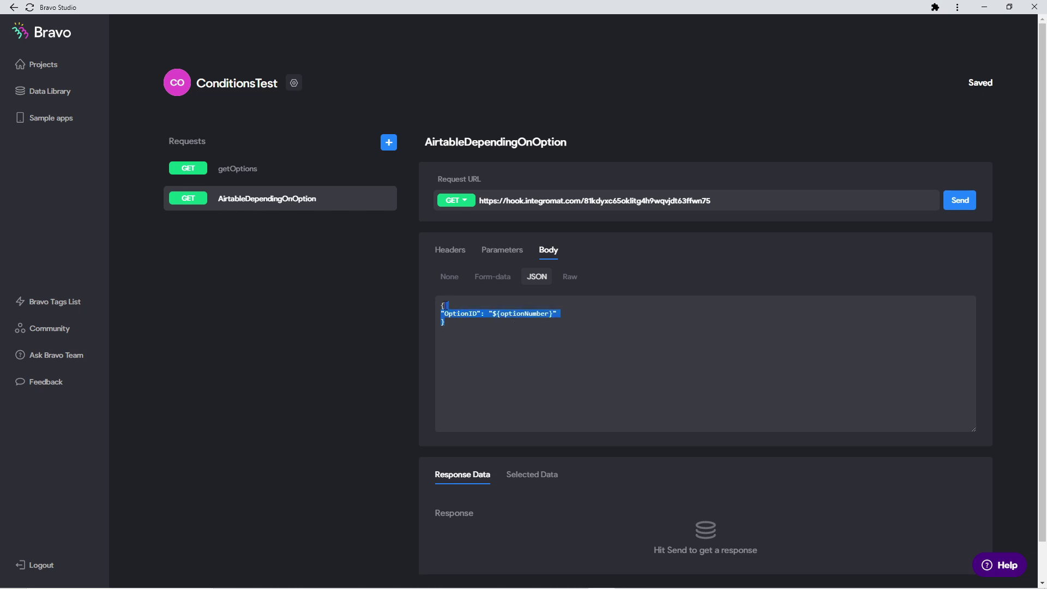
{"action": "left_click", "coordinate": [740, 199]}
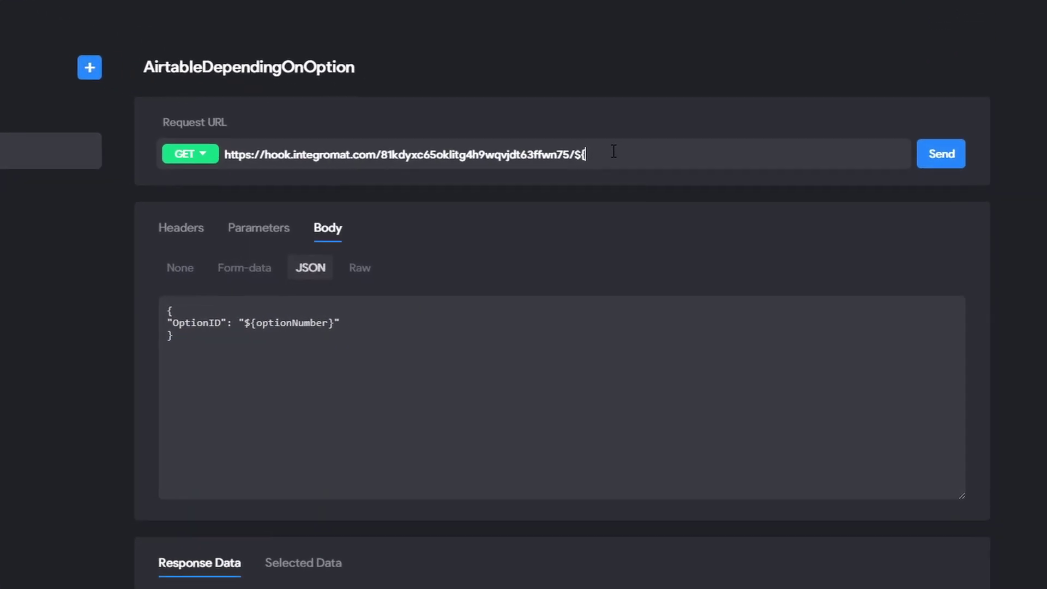
{"action": "type", "text": "sjdfsd"}
{"action": "key", "text": "BackSpace"}
{"action": "key", "text": "BackSpace"}
{"action": "key", "text": "BackSpace"}
{"action": "key", "text": "BackSpace"}
{"action": "key", "text": "BackSpace"}
{"action": "key", "text": "BackSpace"}
{"action": "key", "text": "BackSpace"}
{"action": "key", "text": "BackSpace"}
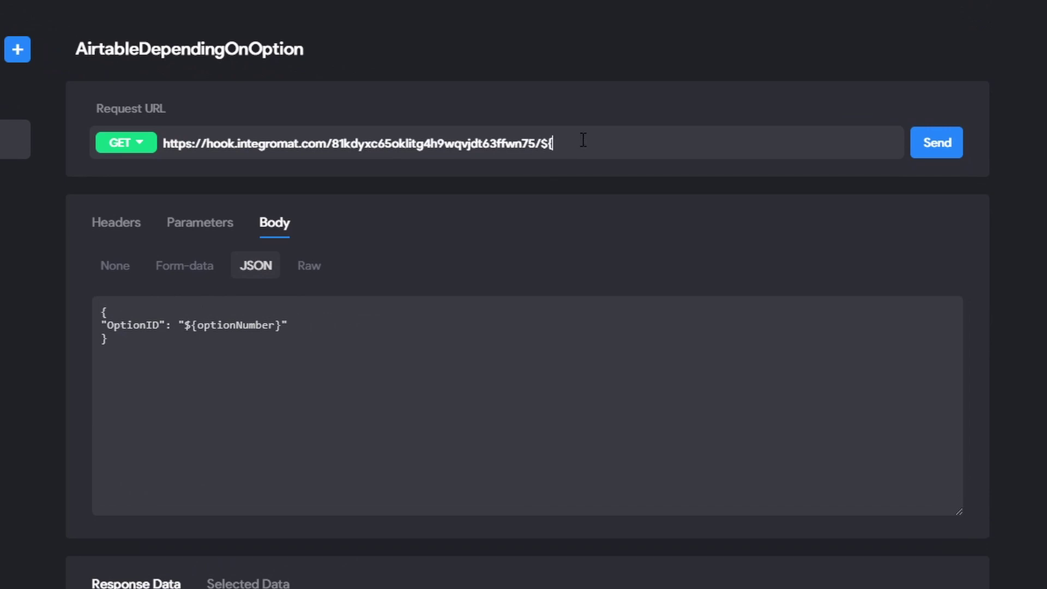
{"action": "key", "text": "BackSpace"}
Step: Compare the OptionID key with its ${optionNumber} value in the AirtableDependingOnOption body
{"action": "double_click", "coordinate": [156, 325]}
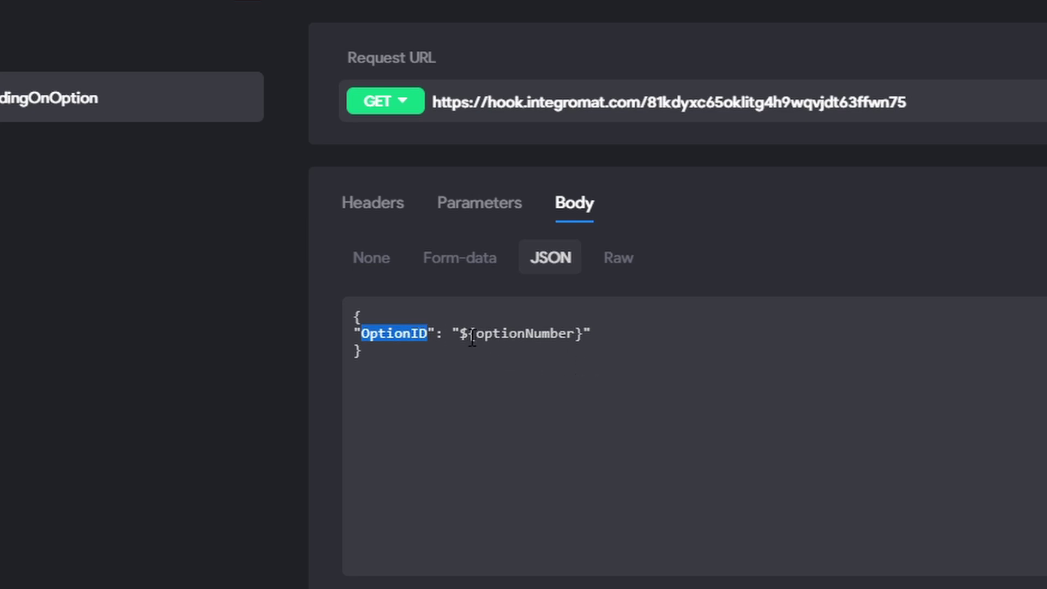
{"action": "left_click_drag", "start_coordinate": [458, 334], "coordinate": [583, 334]}
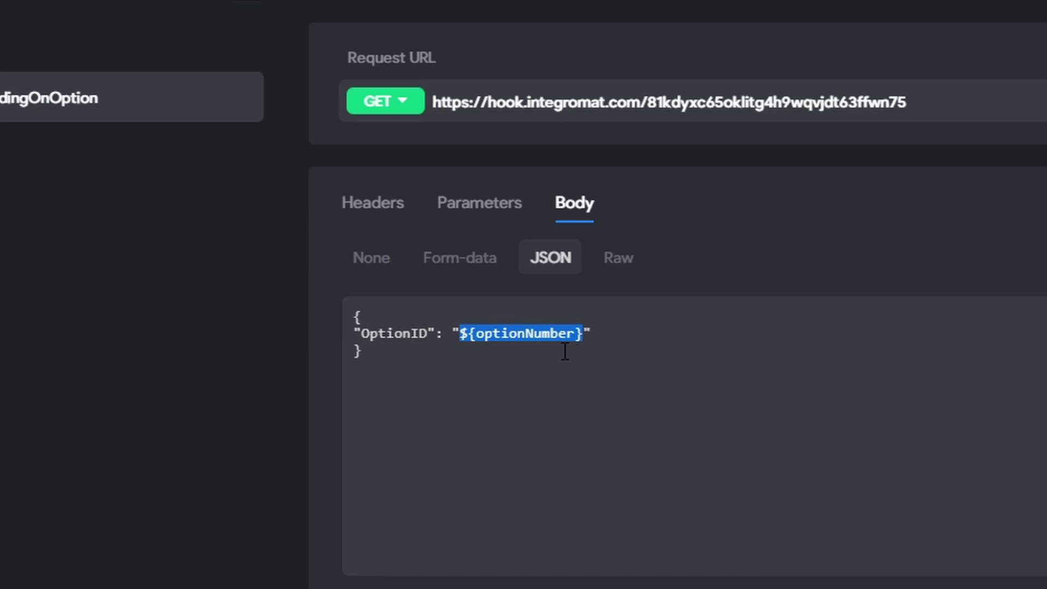
{"action": "left_click", "coordinate": [449, 300]}
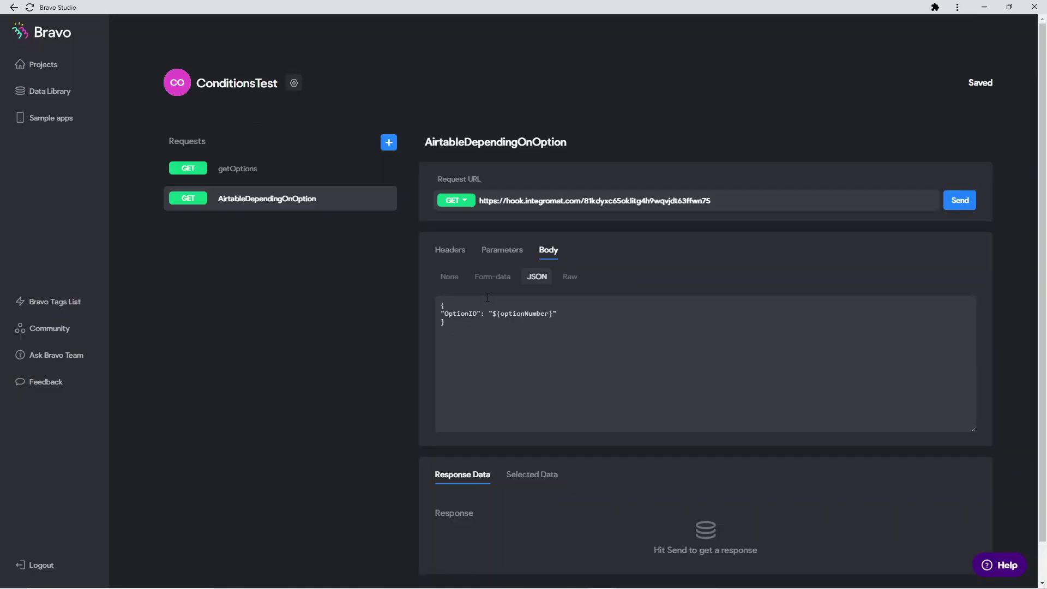
Step: Return to the getOptions request and examine the optionNumber name in its selected data
{"action": "left_click", "coordinate": [294, 173]}
{"action": "left_click", "coordinate": [531, 394]}
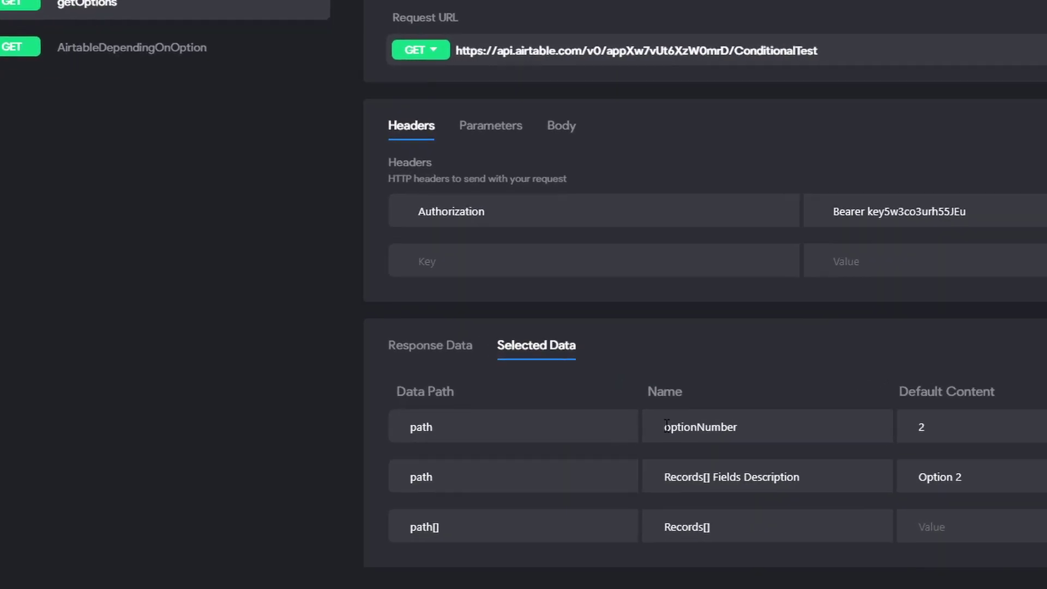
{"action": "left_click_drag", "start_coordinate": [780, 432], "coordinate": [416, 292]}
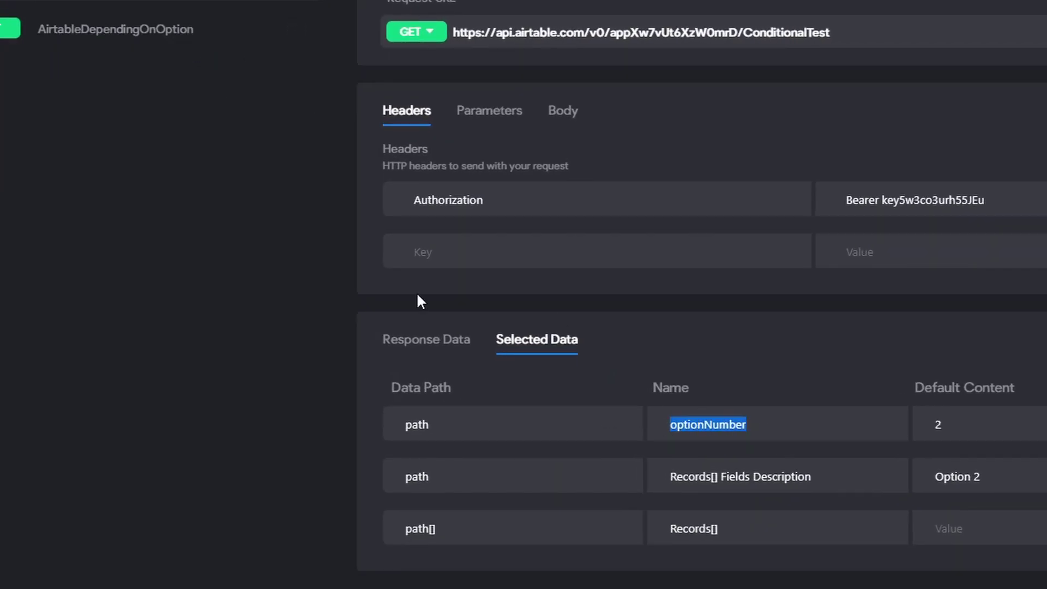
Step: Examine the OptionID line in the AirtableDependingOnOption body, then switch to Integromat and inspect the filter on the route to HTTP module 2
{"action": "left_click", "coordinate": [129, 35]}
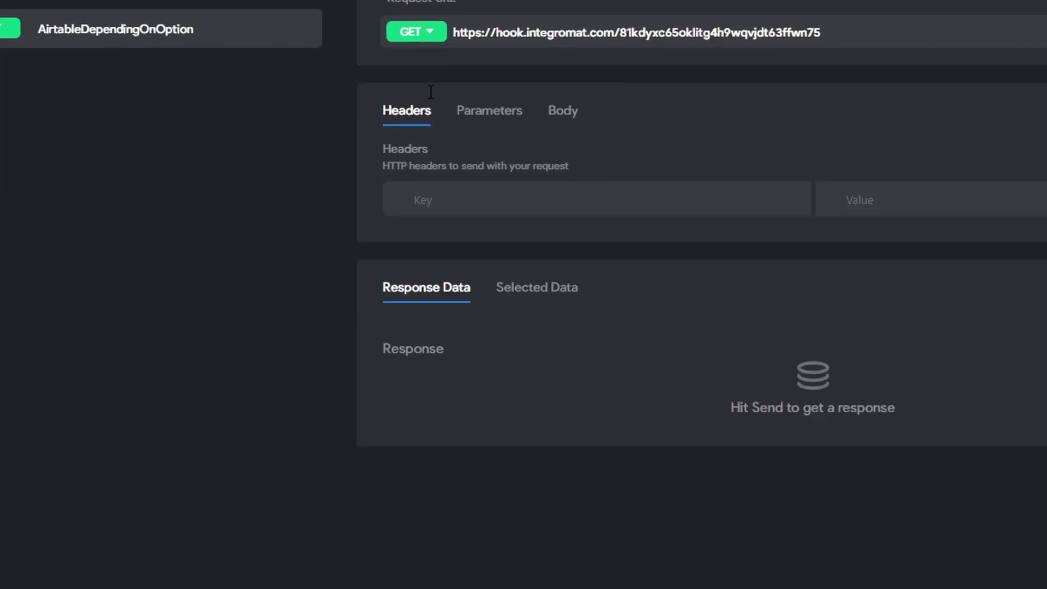
{"action": "left_click", "coordinate": [569, 113]}
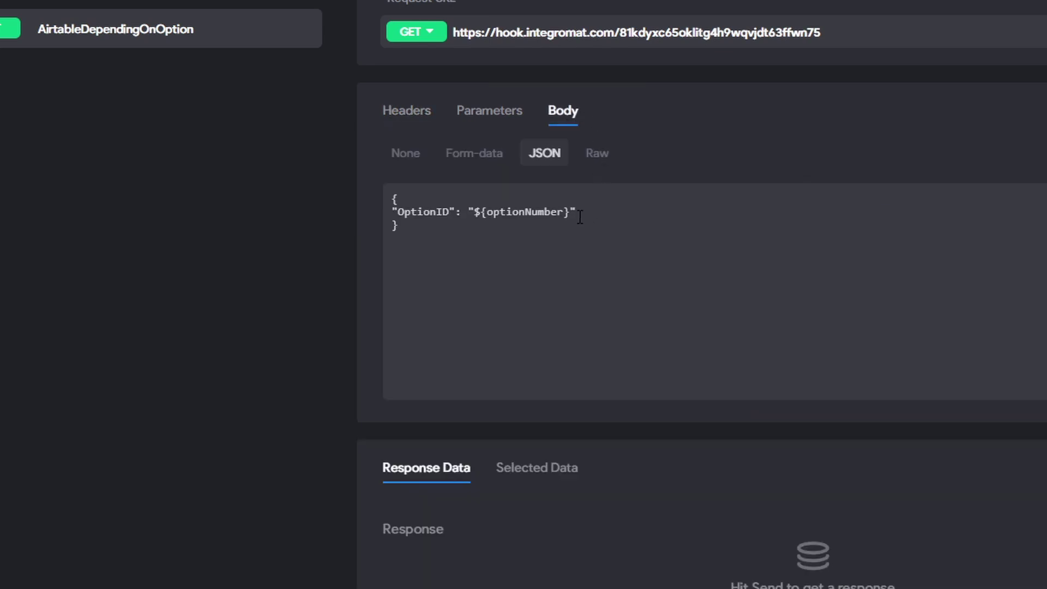
{"action": "left_click_drag", "start_coordinate": [582, 212], "coordinate": [391, 212]}
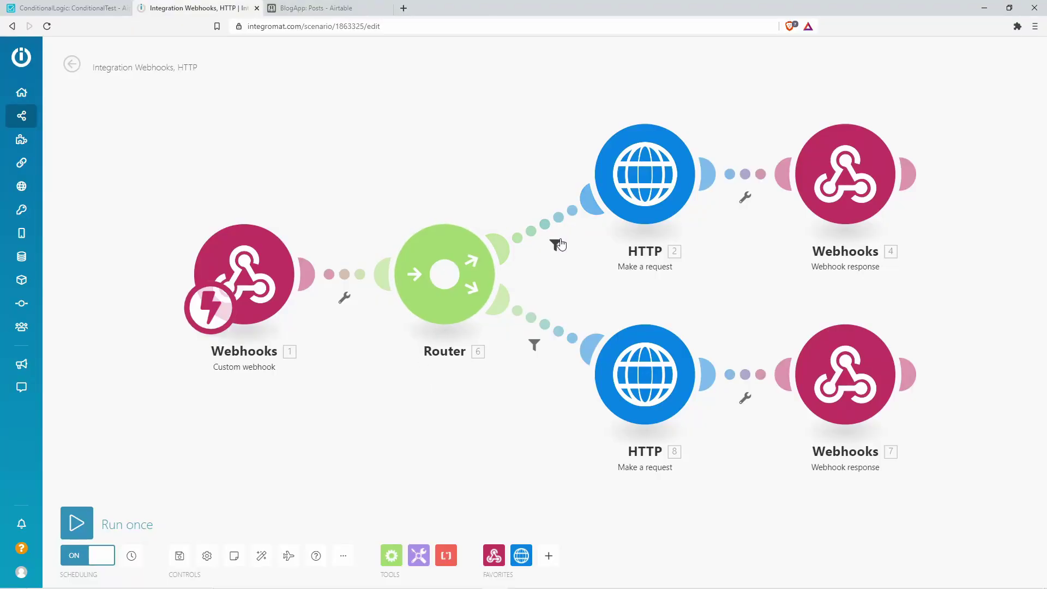
{"action": "left_click", "coordinate": [562, 242]}
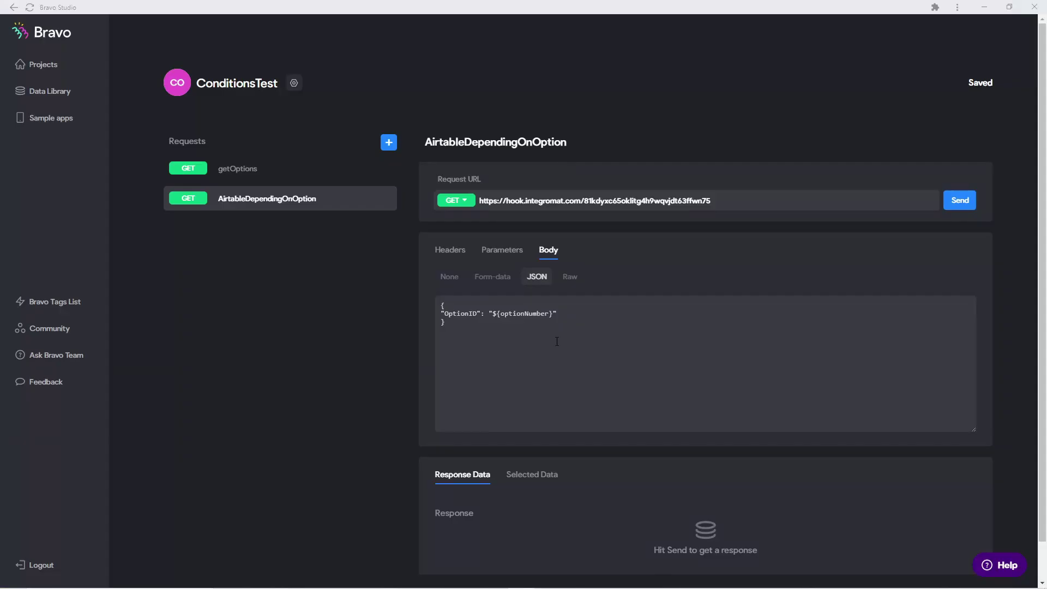
Step: In Bravo Studio, set the optionNumber parameter to 2, send the AirtableDependingOnOption request and switch back to the Integromat scenario
{"action": "left_click", "coordinate": [513, 255]}
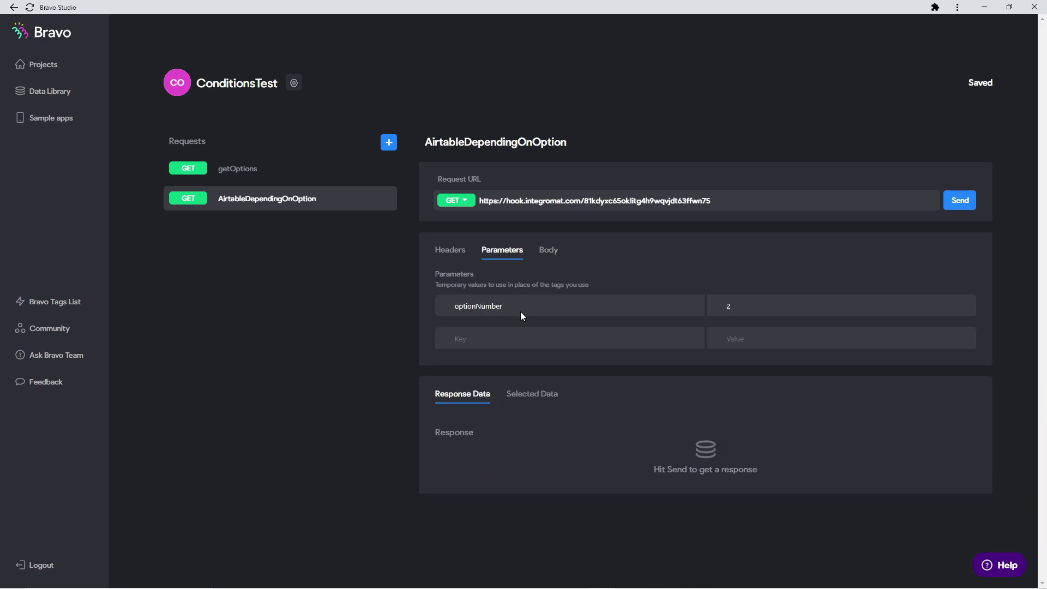
{"action": "left_click_drag", "start_coordinate": [520, 311], "coordinate": [448, 306]}
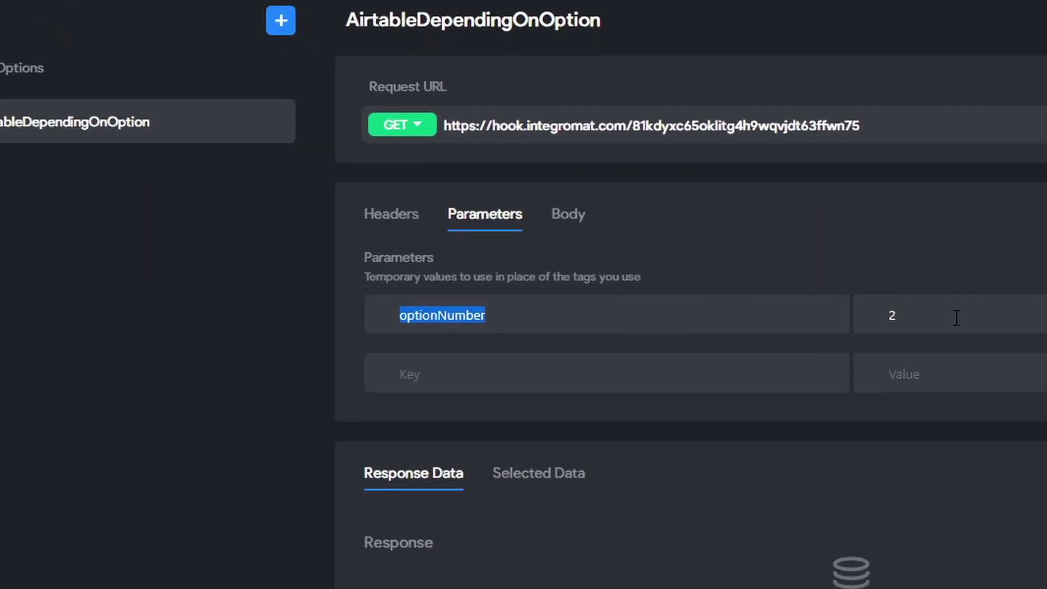
{"action": "left_click_drag", "start_coordinate": [956, 318], "coordinate": [864, 315]}
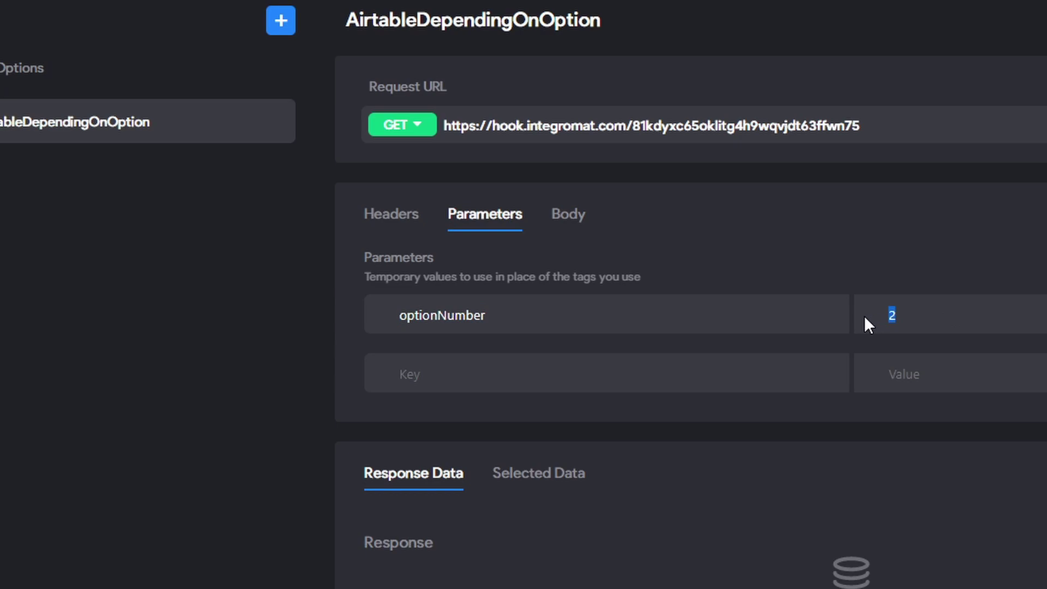
{"action": "type", "text": "2"}
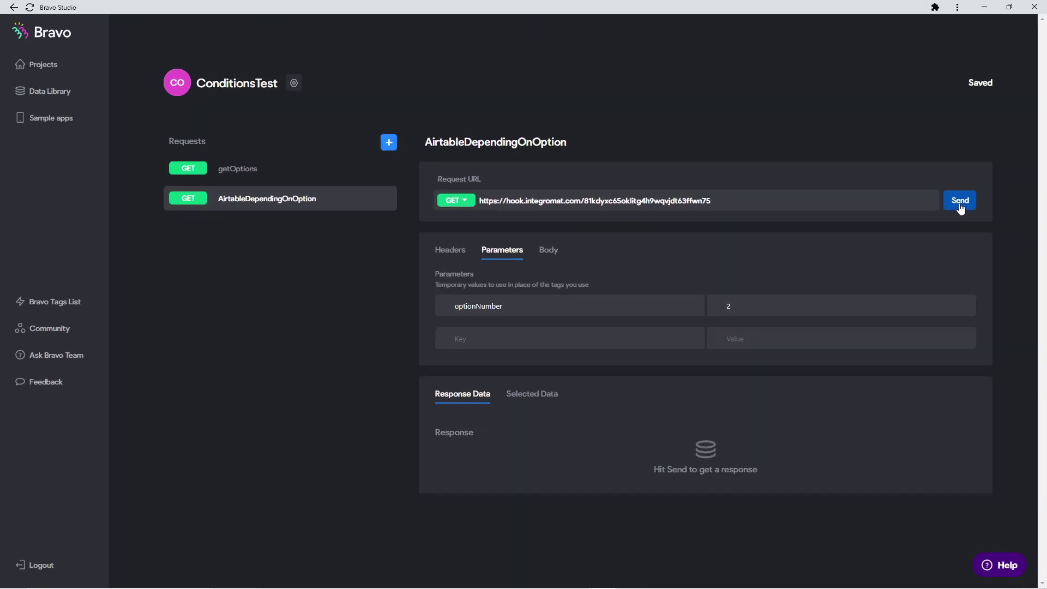
{"action": "left_click", "coordinate": [960, 200]}
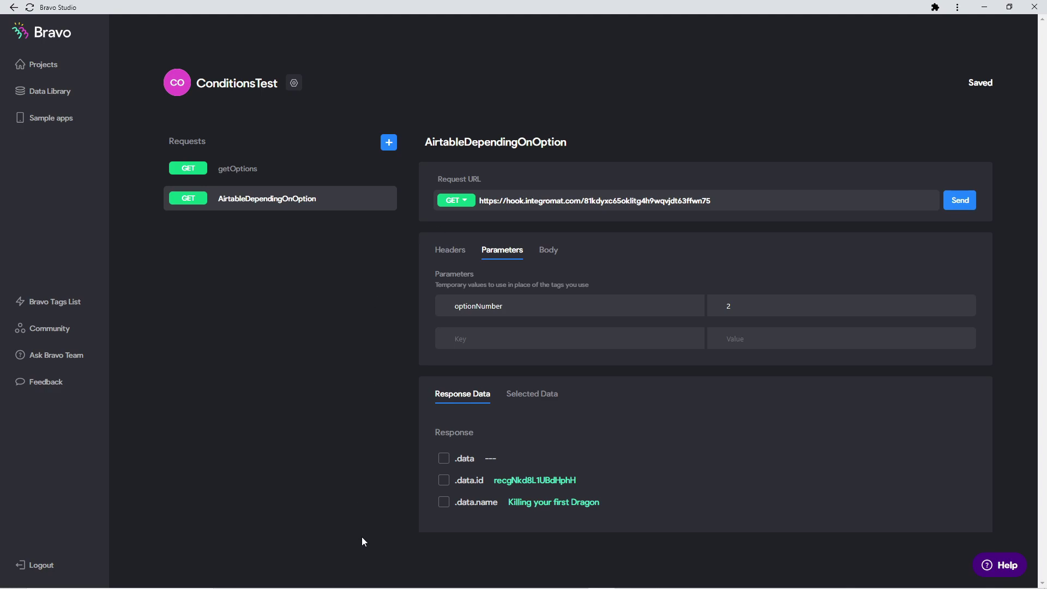
{"action": "key", "text": "alt+Tab"}
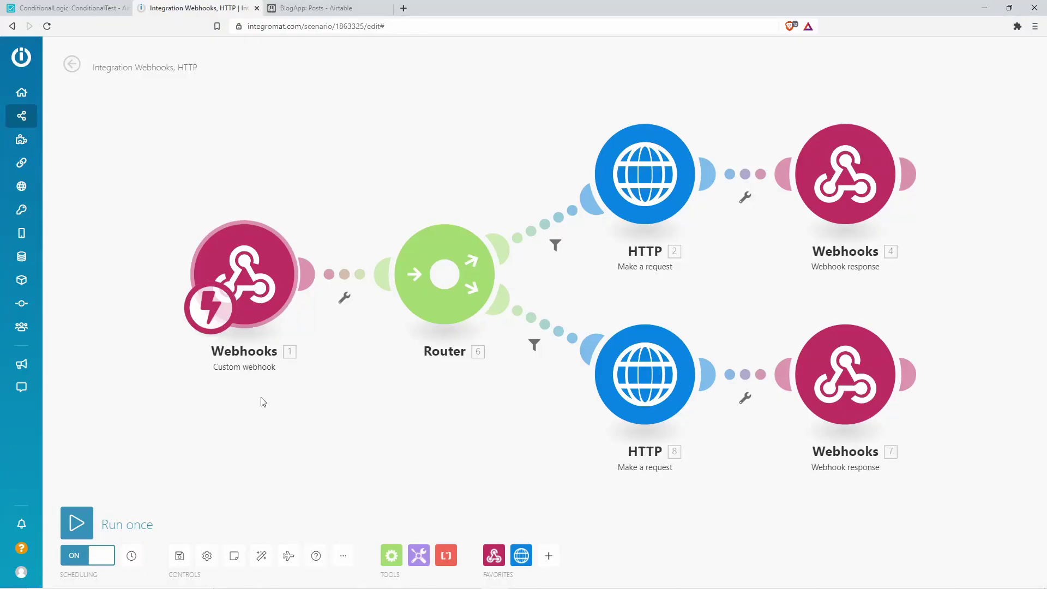
Step: Inspect the advanced settings of the custom webhook, including its JSON pass-through option, and leave them without saving
{"action": "left_click", "coordinate": [261, 290]}
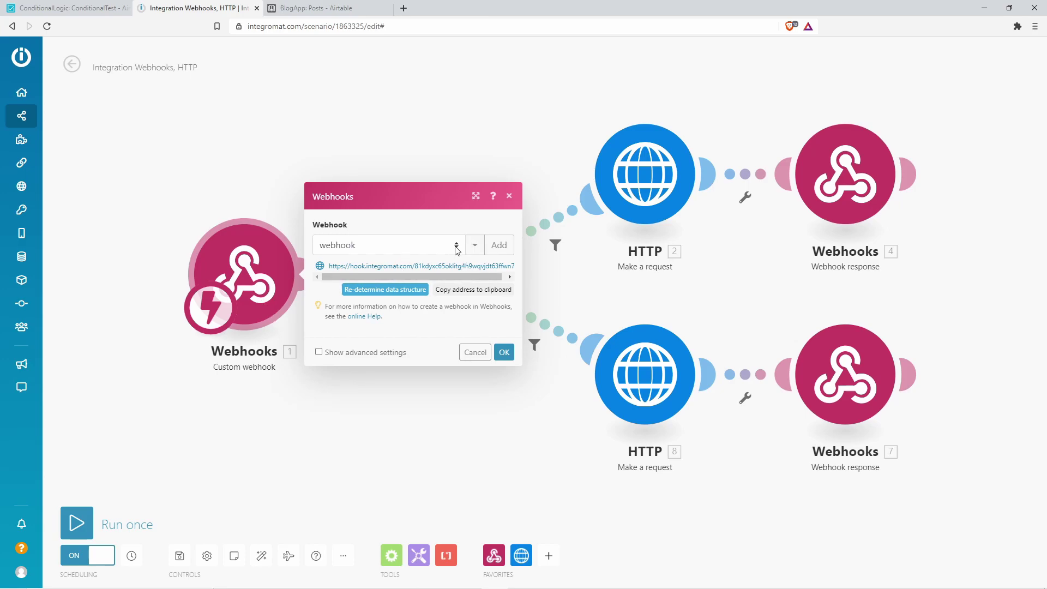
{"action": "left_click", "coordinate": [451, 249]}
{"action": "left_click", "coordinate": [447, 272]}
{"action": "left_click", "coordinate": [472, 250]}
{"action": "left_click", "coordinate": [463, 272]}
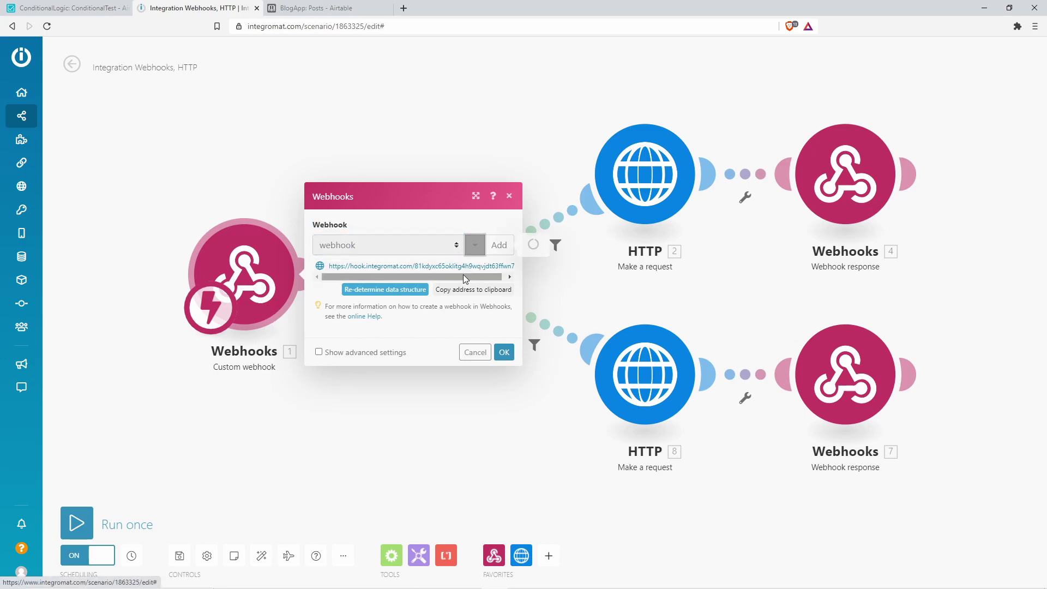
{"action": "left_click", "coordinate": [595, 308]}
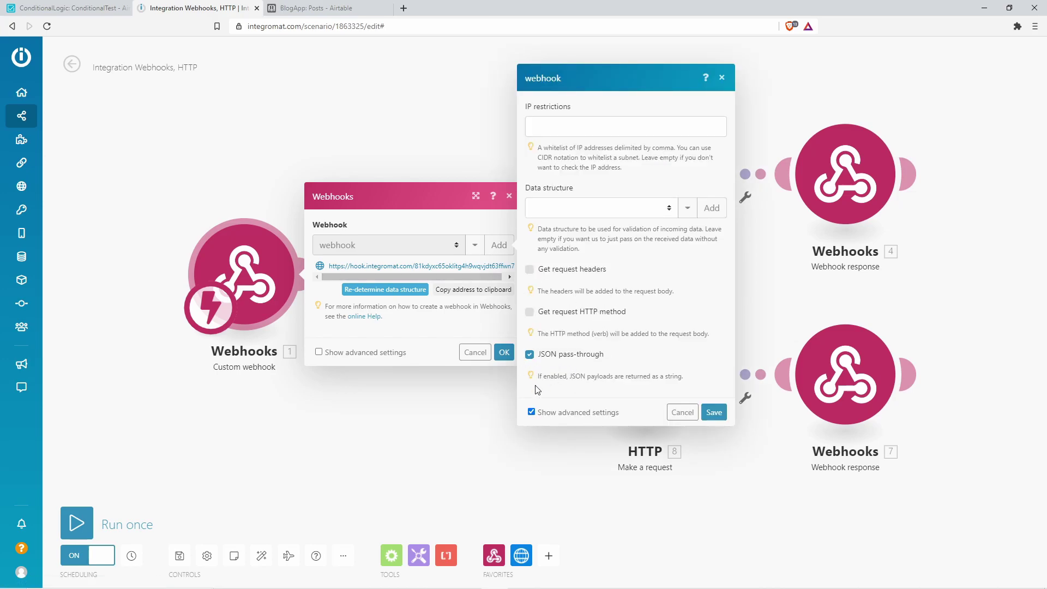
{"action": "left_click", "coordinate": [487, 398]}
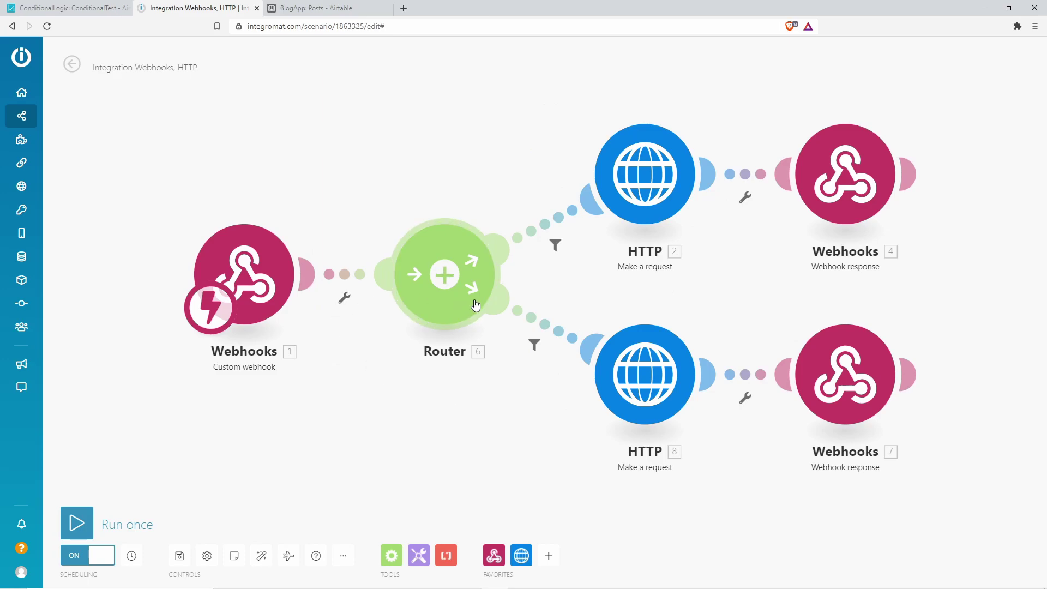
Step: Examine the condition value and comparison in the filter on the route to HTTP module 8
{"action": "left_click", "coordinate": [534, 344]}
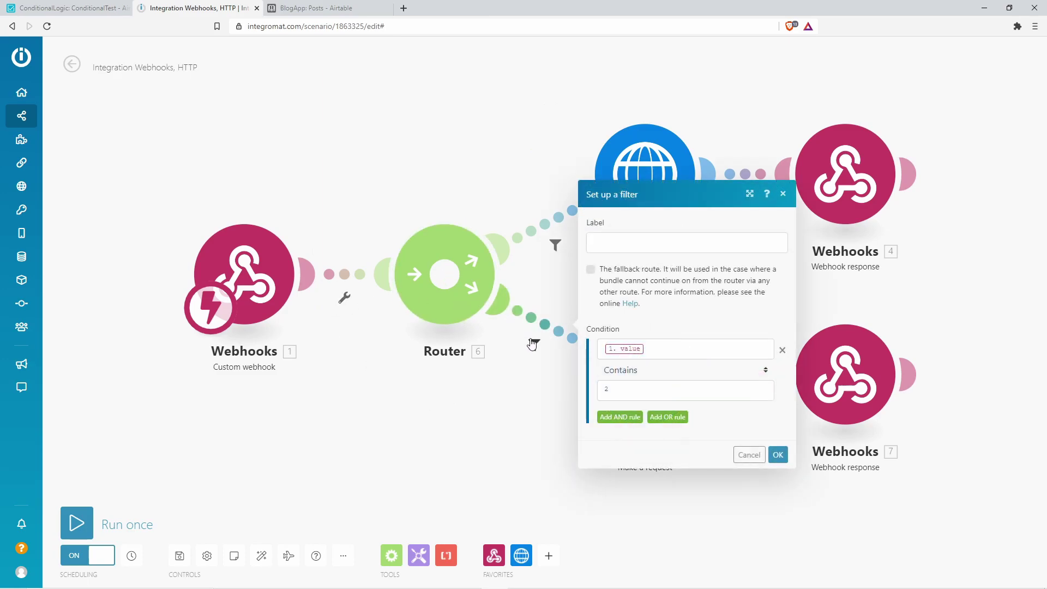
{"action": "left_click", "coordinate": [628, 356]}
{"action": "left_click", "coordinate": [625, 387]}
{"action": "left_click", "coordinate": [626, 390]}
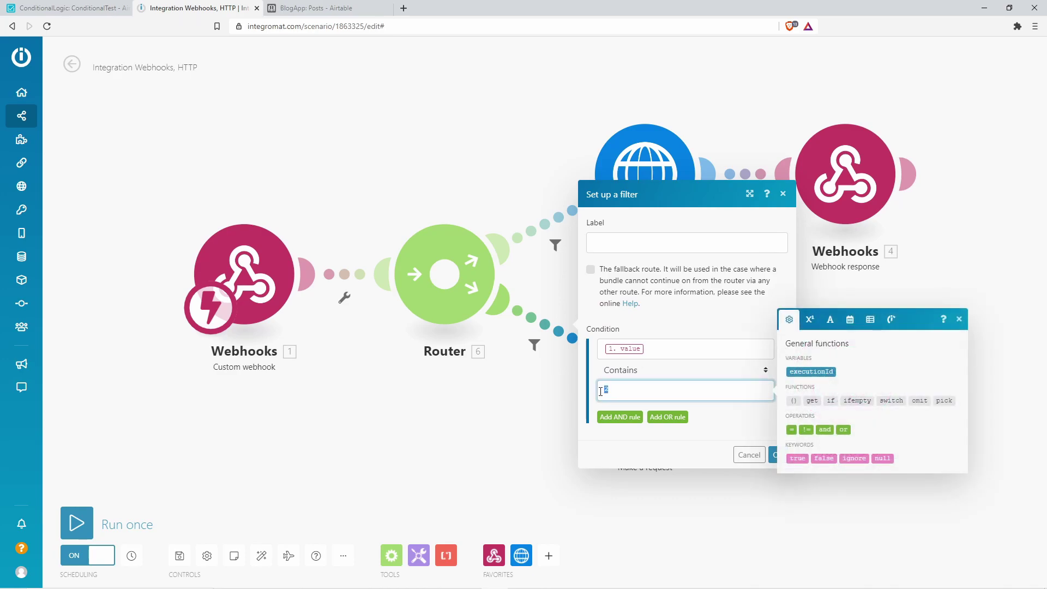
{"action": "left_click", "coordinate": [631, 347]}
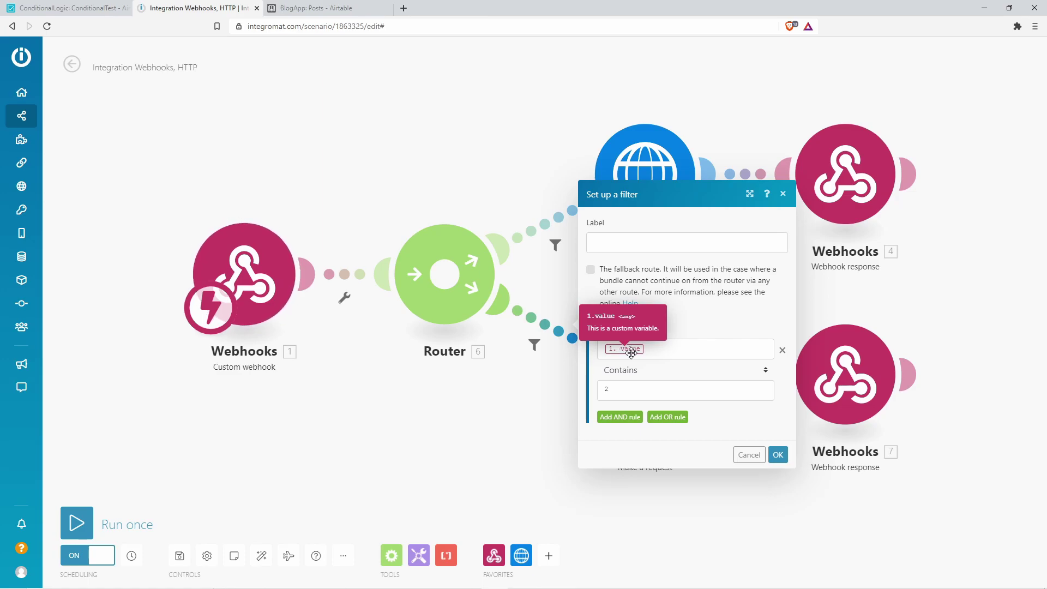
{"action": "left_click", "coordinate": [507, 309]}
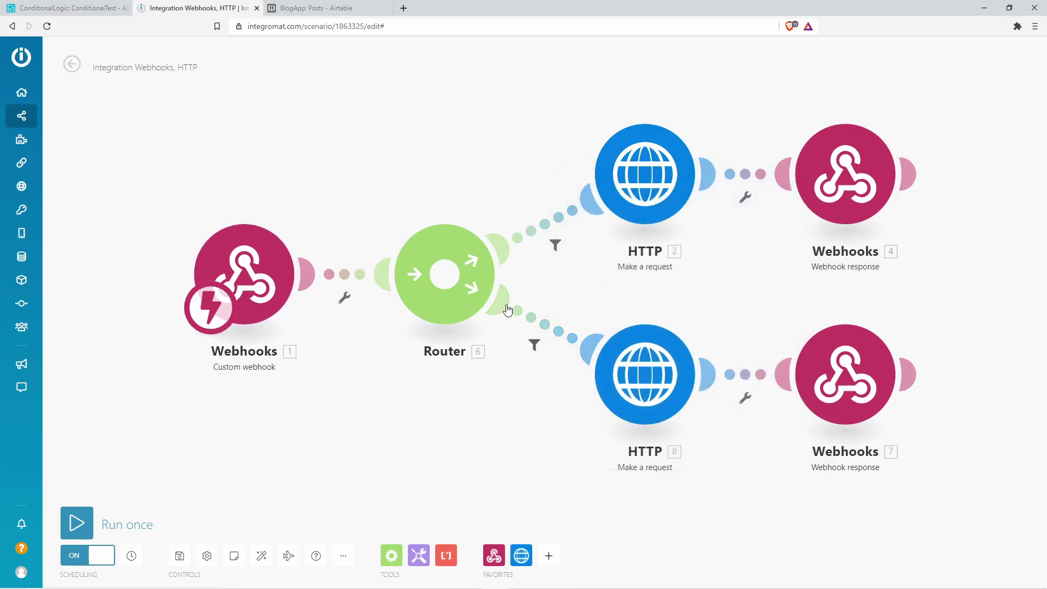
Step: Examine the "Dragons" search term in the Airtable request URL of HTTP module 8
{"action": "left_click", "coordinate": [652, 363]}
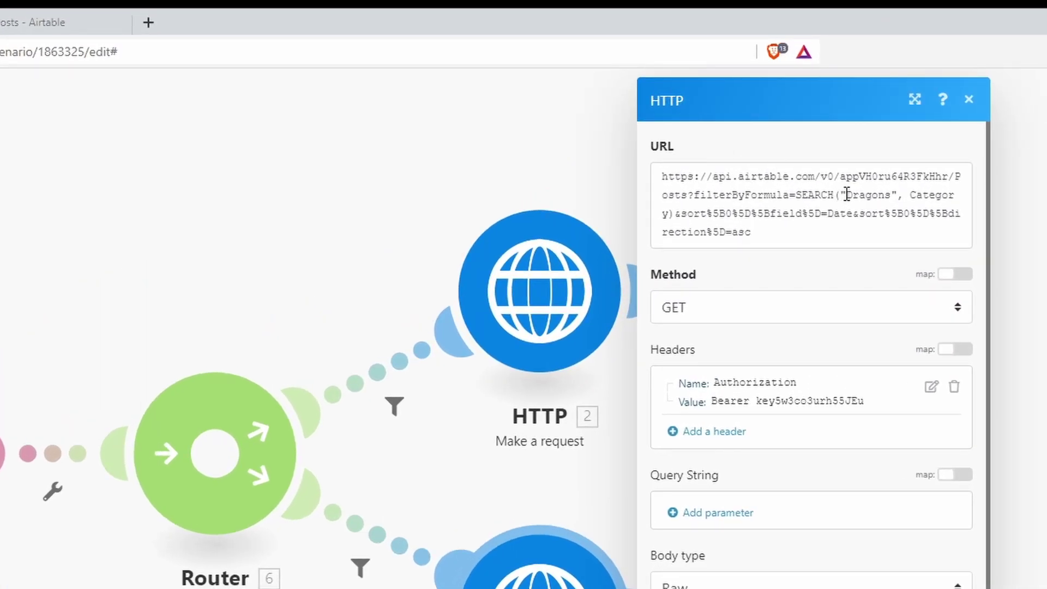
{"action": "left_click_drag", "start_coordinate": [846, 194], "coordinate": [874, 193]}
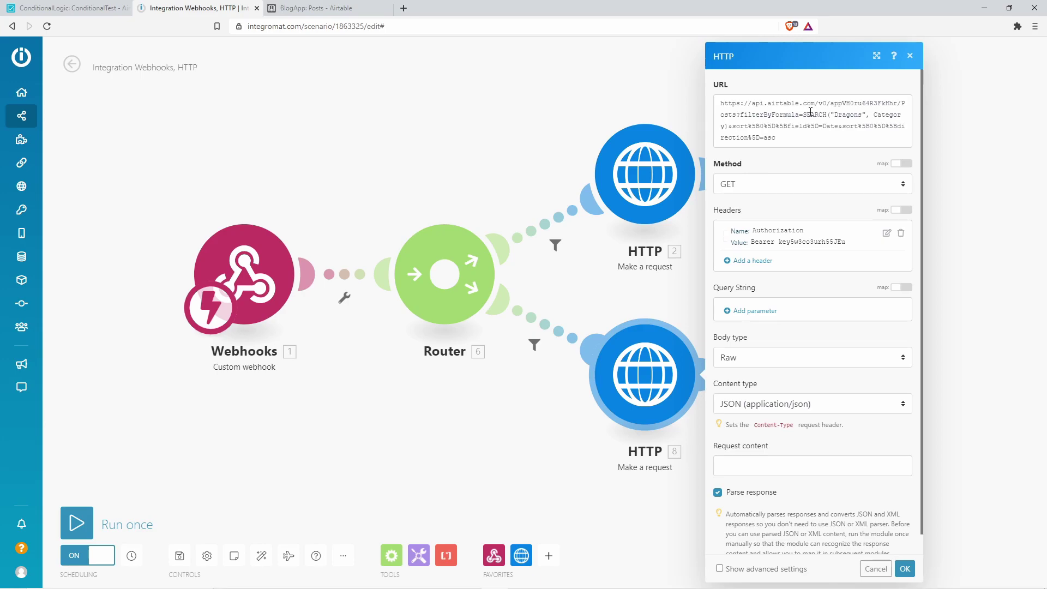
{"action": "left_click", "coordinate": [969, 425]}
Step: Open Webhook response module 7 and examine the id and name mappings in its body
{"action": "left_click", "coordinate": [924, 374]}
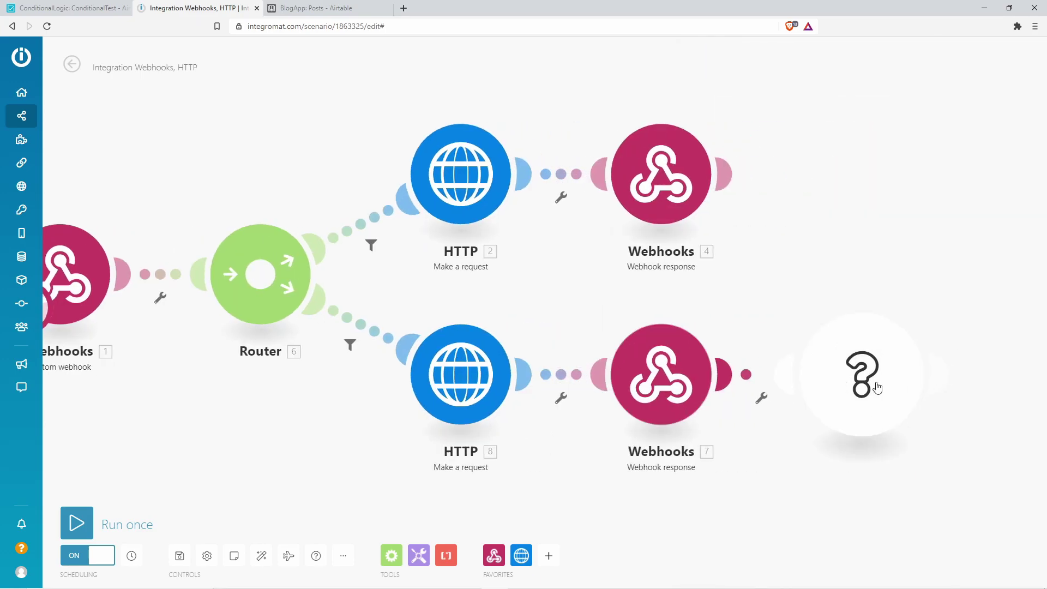
{"action": "left_click", "coordinate": [701, 441]}
{"action": "left_click", "coordinate": [537, 382]}
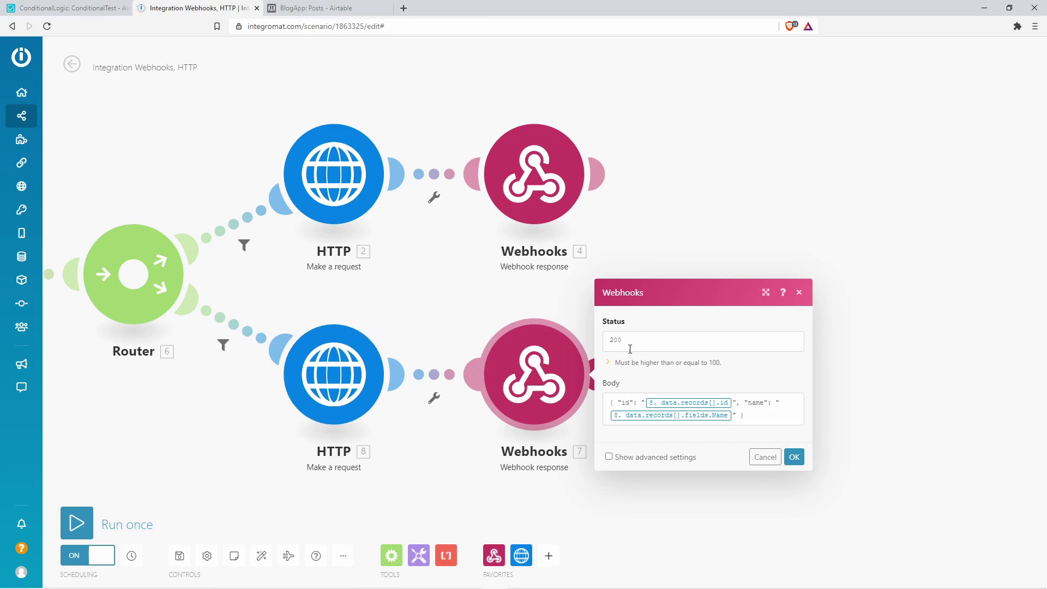
{"action": "left_click", "coordinate": [617, 403]}
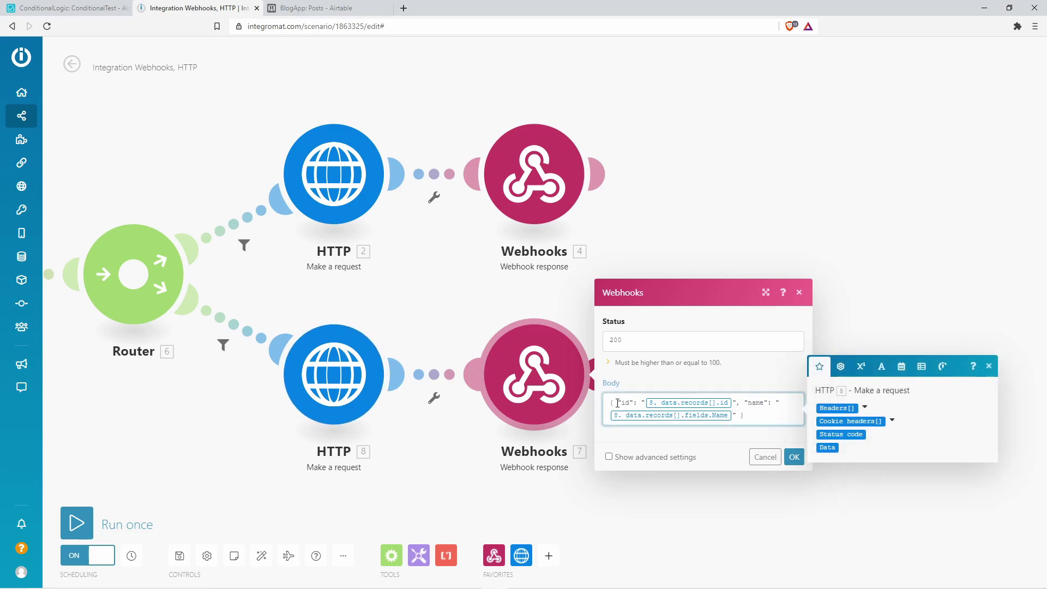
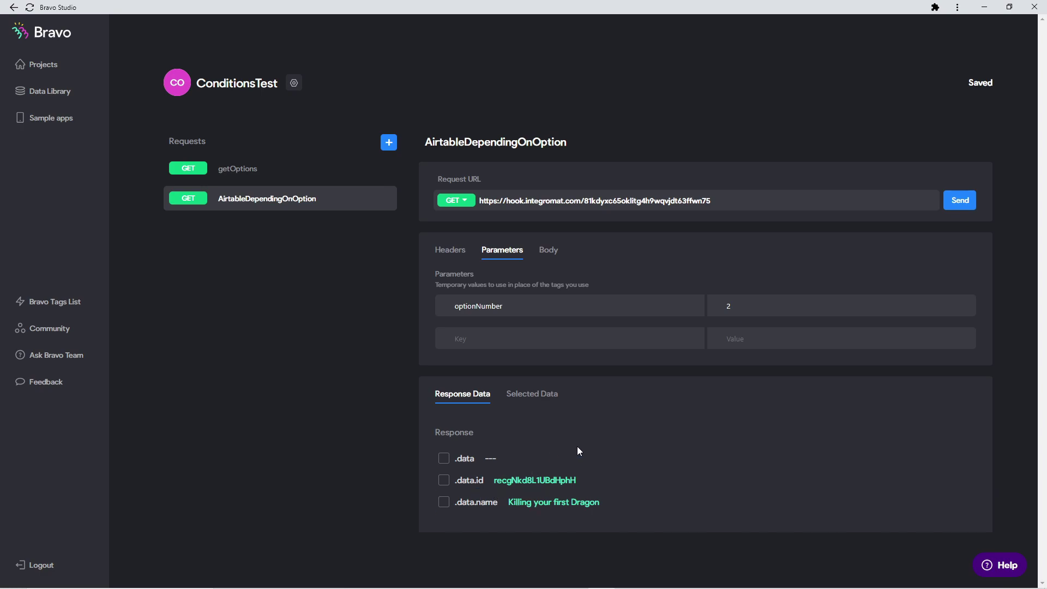
Step: Switch to Integromat and insert HTTP module 8's records Subheading field after the name value in the body of Webhook response 7
{"action": "key", "text": "alt+Tab"}
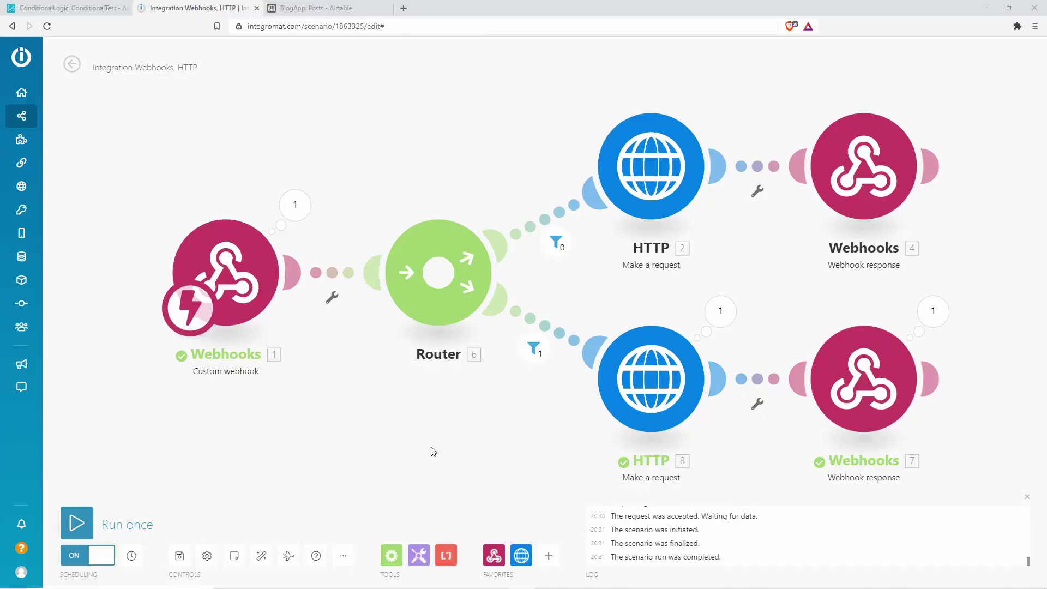
{"action": "left_click", "coordinate": [872, 408]}
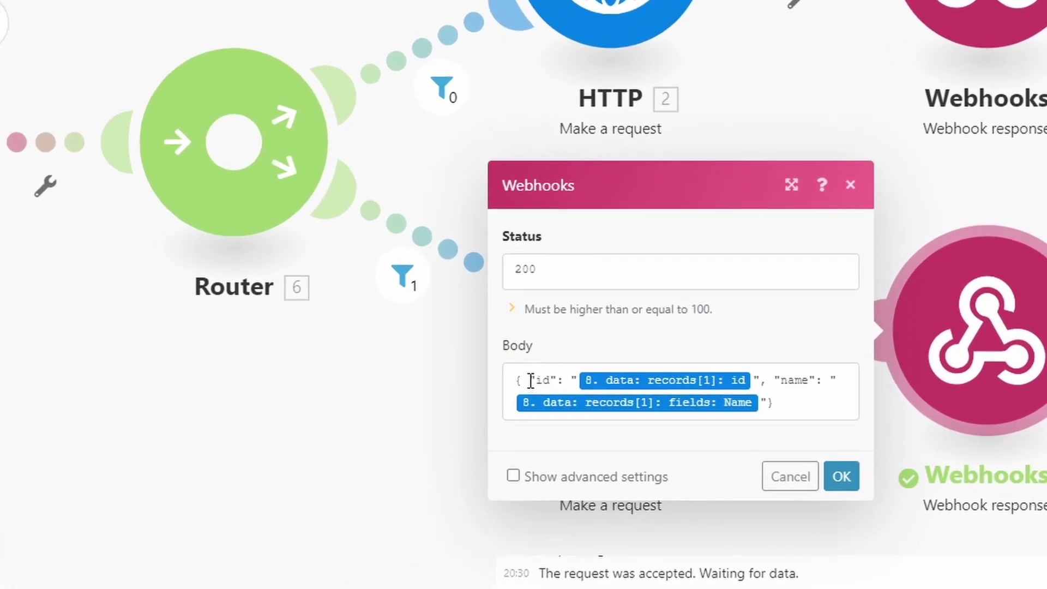
{"action": "mouse_move", "coordinate": [712, 407]}
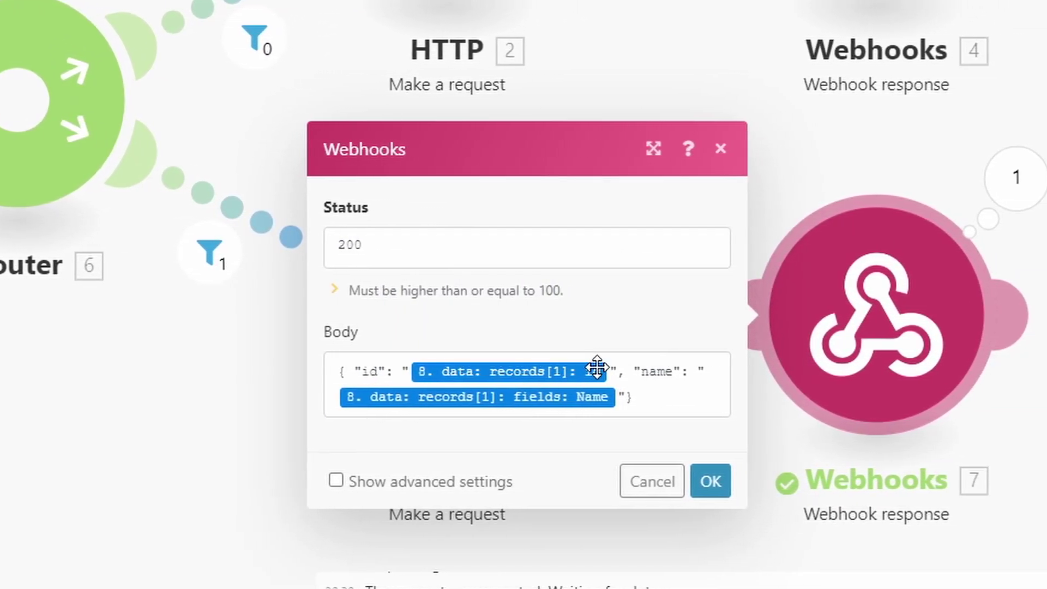
{"action": "left_click", "coordinate": [568, 396]}
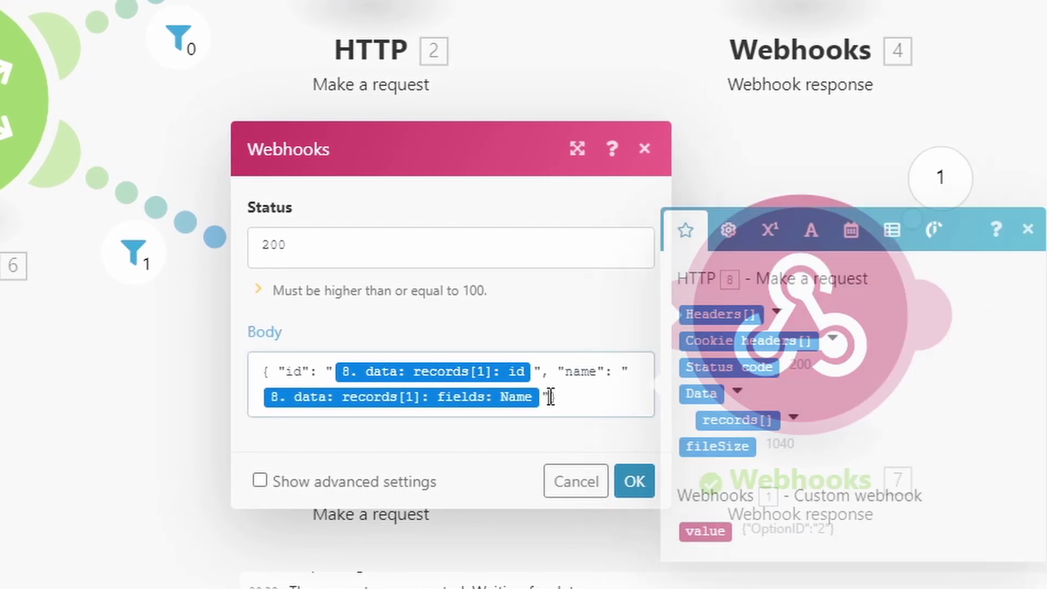
{"action": "left_click", "coordinate": [704, 420]}
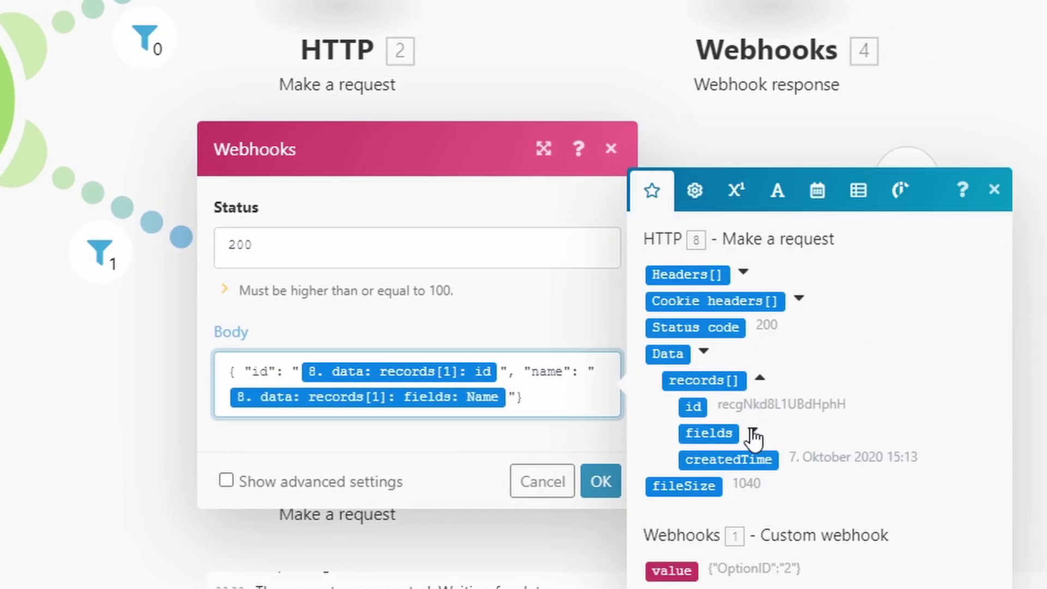
{"action": "left_click", "coordinate": [757, 424]}
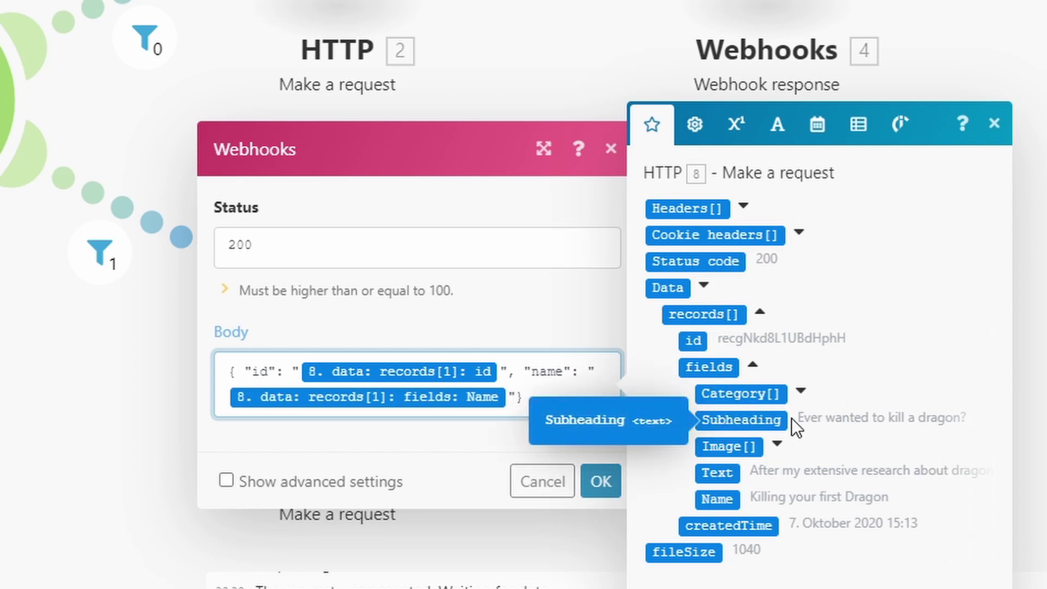
{"action": "left_click", "coordinate": [758, 420]}
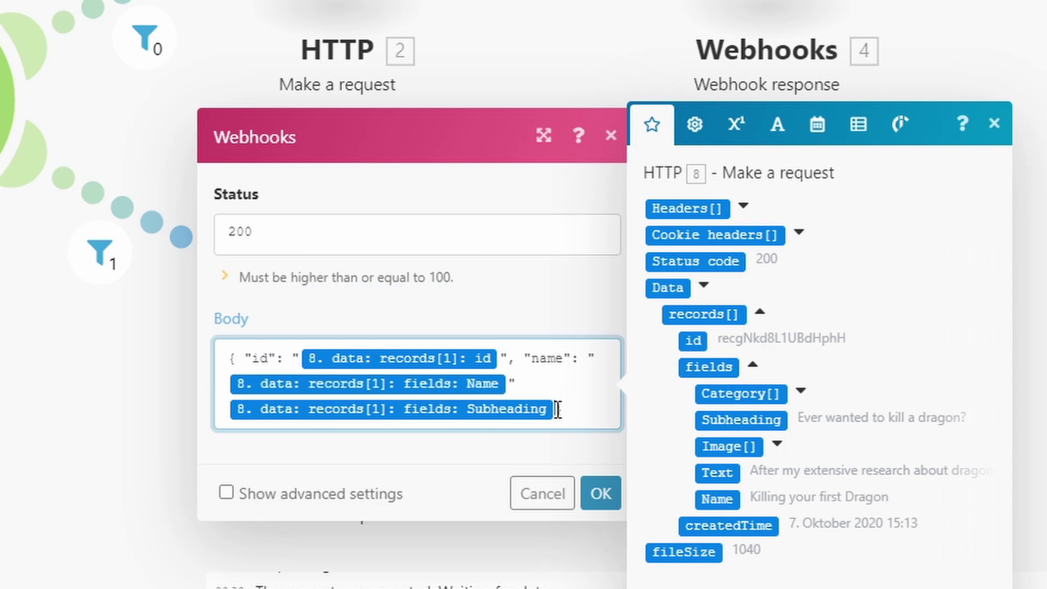
Step: Complete the JSON around the inserted field with a "subheading" key, colon, quotes and closing brace, and save the response module
{"action": "type", "text": "\"}"}
{"action": "left_click", "coordinate": [231, 408]}
{"action": "type", "text": "\""}
{"action": "type", "text": "\"subheading"}
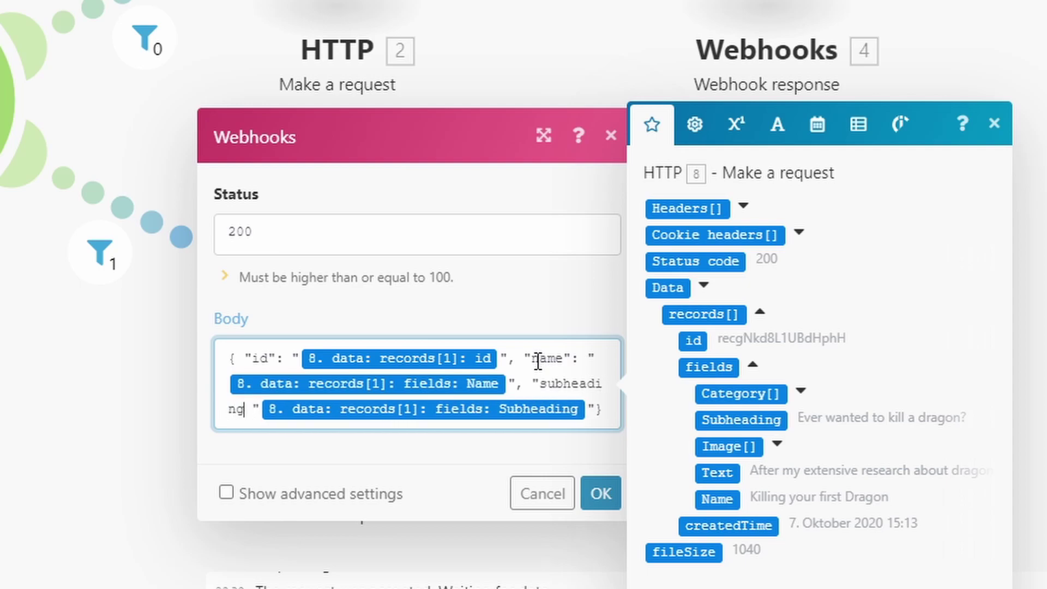
{"action": "type", "text": "\""}
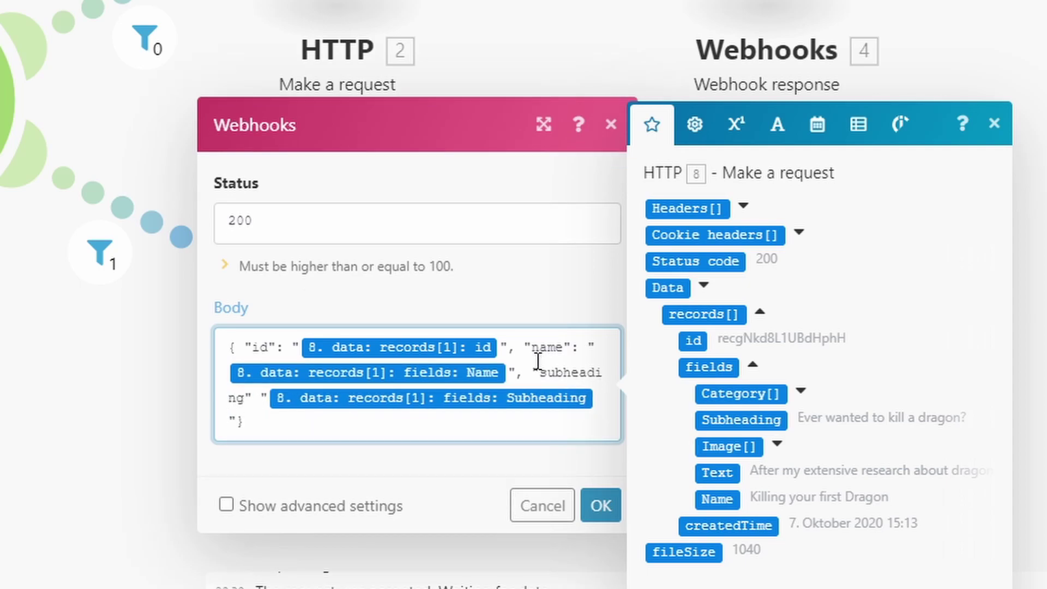
{"action": "type", "text": ":"}
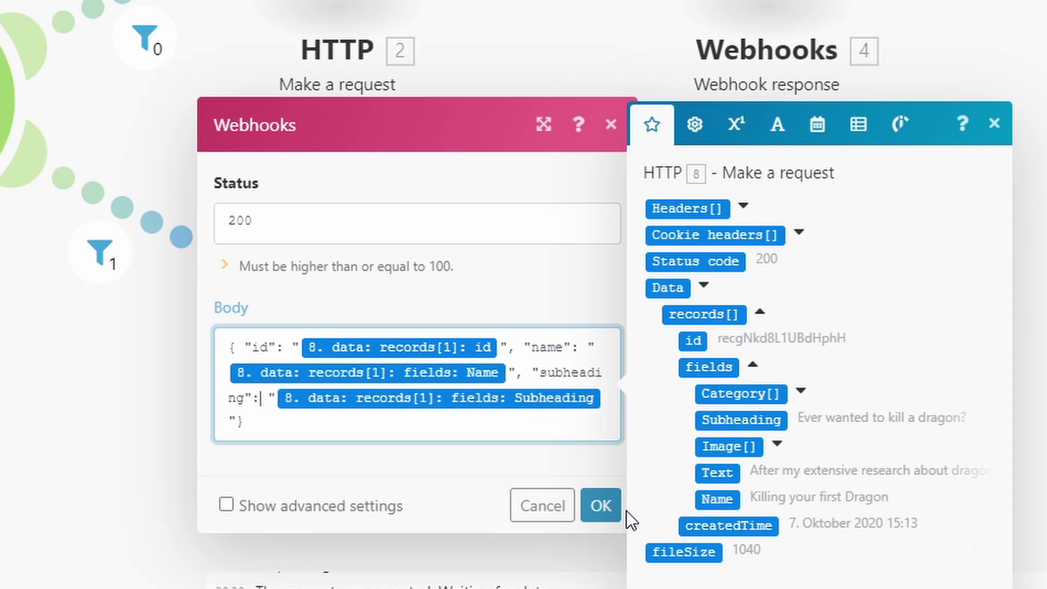
{"action": "left_click", "coordinate": [602, 509]}
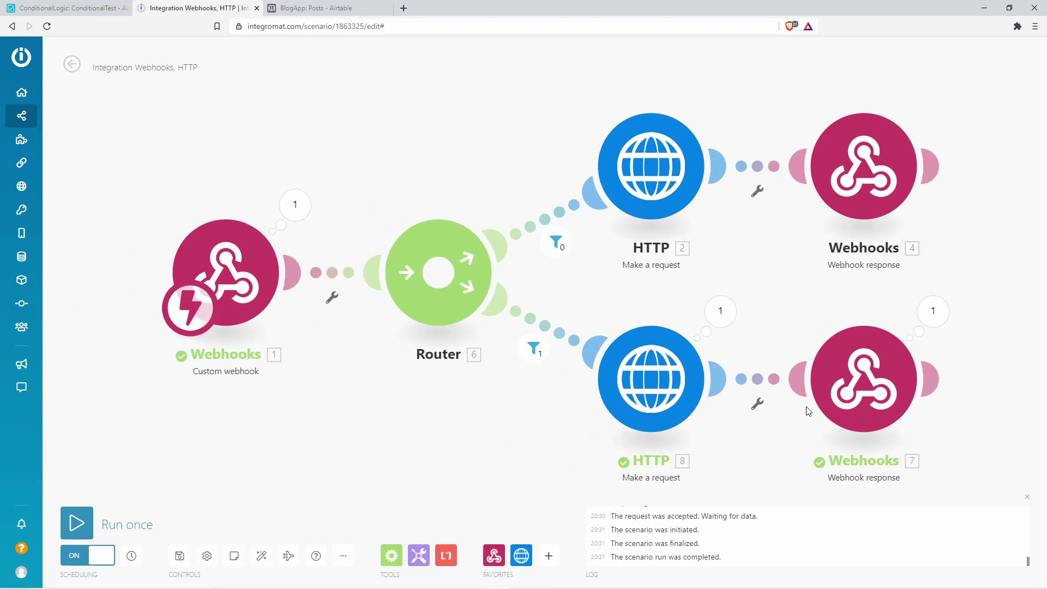
Step: Review the body of Webhook response 7 and inspect the filter result on the route to HTTP module 2
{"action": "left_click", "coordinate": [871, 370]}
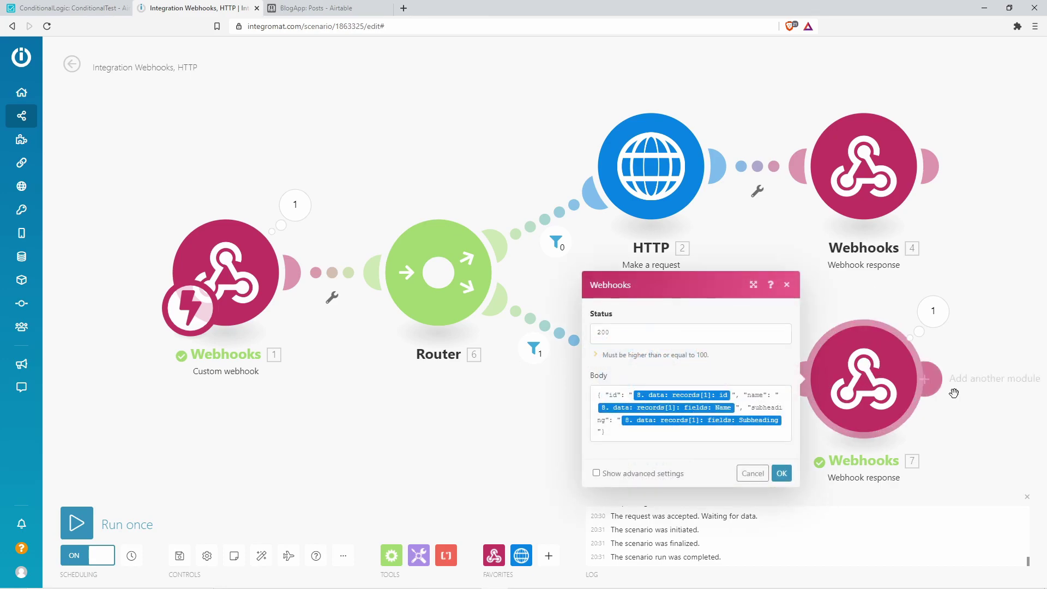
{"action": "left_click", "coordinate": [979, 430]}
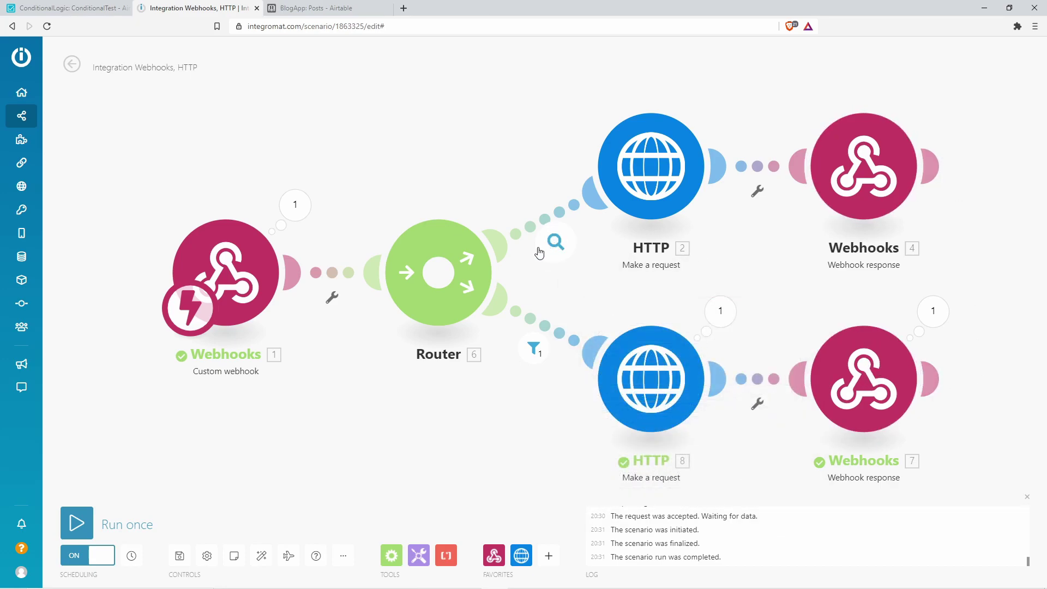
{"action": "left_click", "coordinate": [556, 242]}
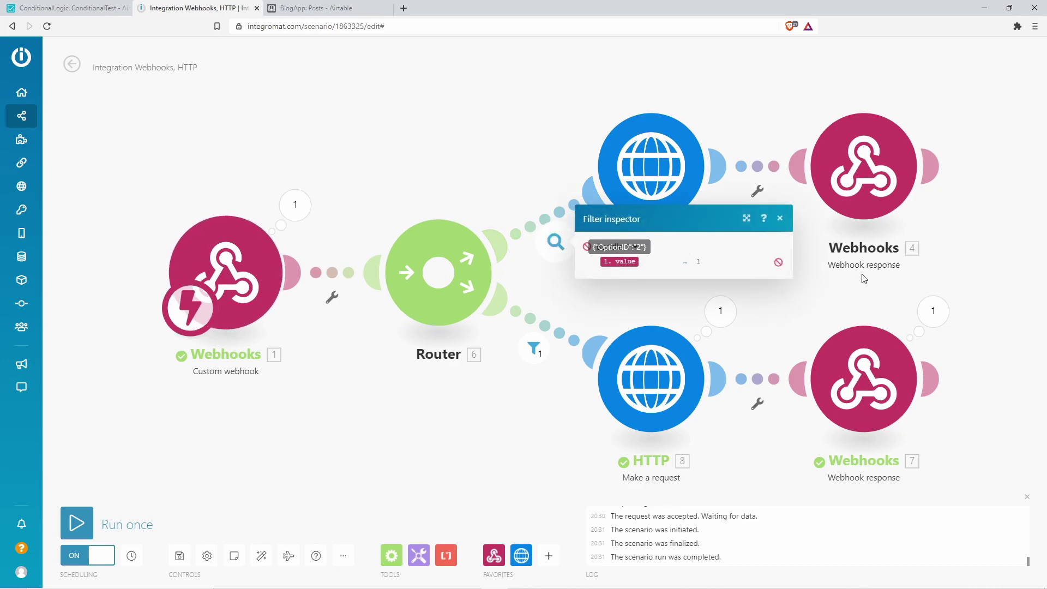
{"action": "left_click", "coordinate": [1009, 271]}
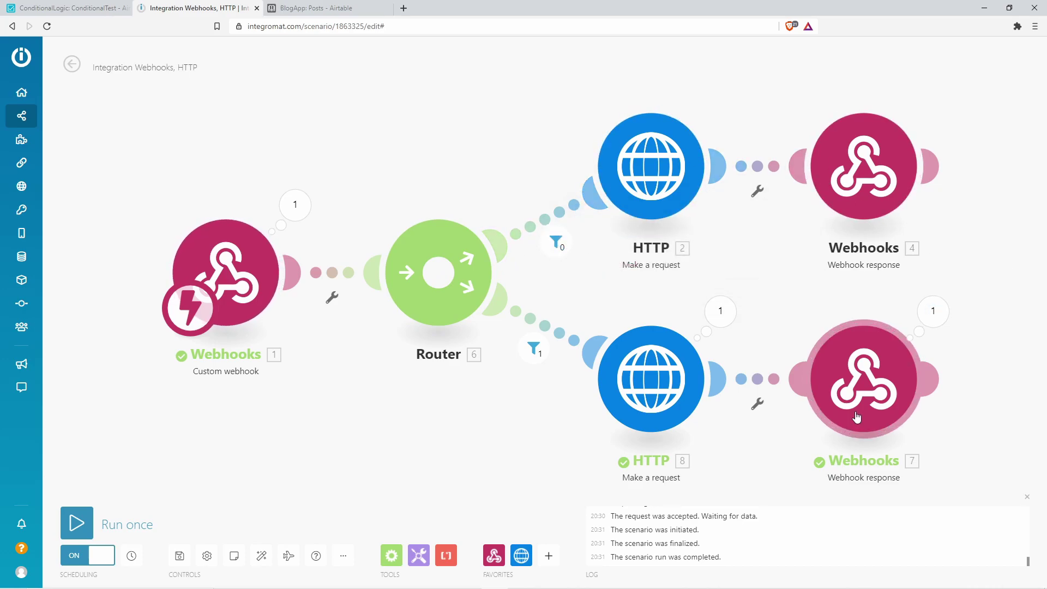
Step: Examine the response body of Webhooks module 4 and the module options, including Clone, for Webhooks module 7
{"action": "left_click", "coordinate": [865, 202]}
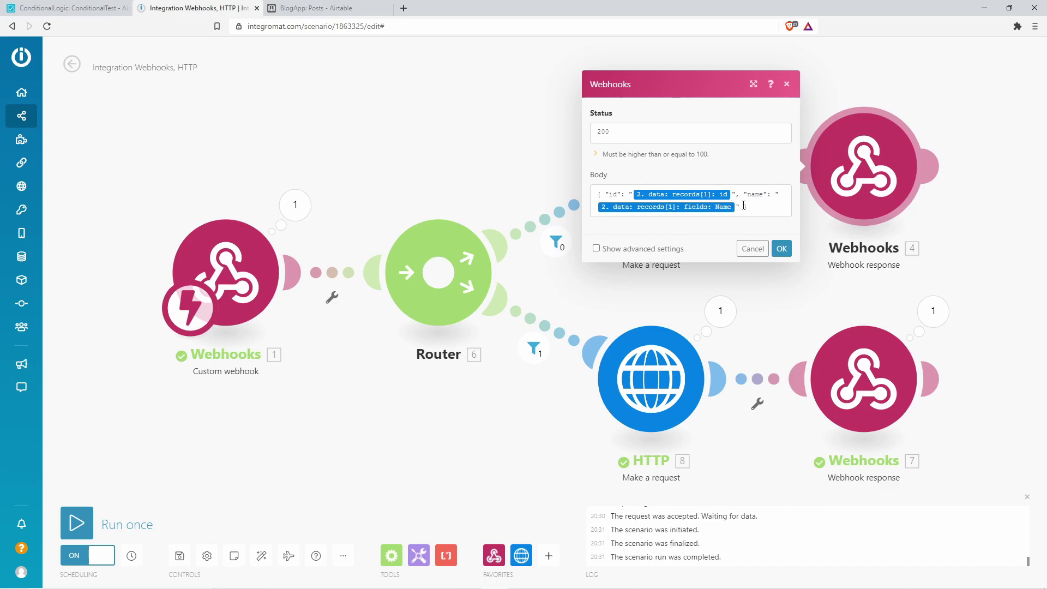
{"action": "left_click", "coordinate": [782, 248]}
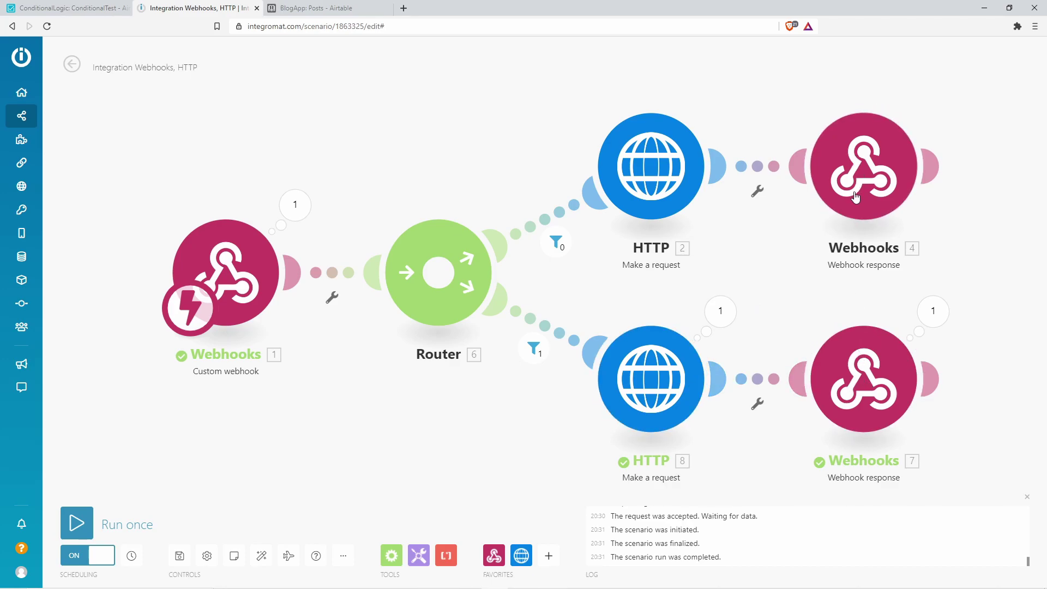
{"action": "right_click", "coordinate": [859, 390]}
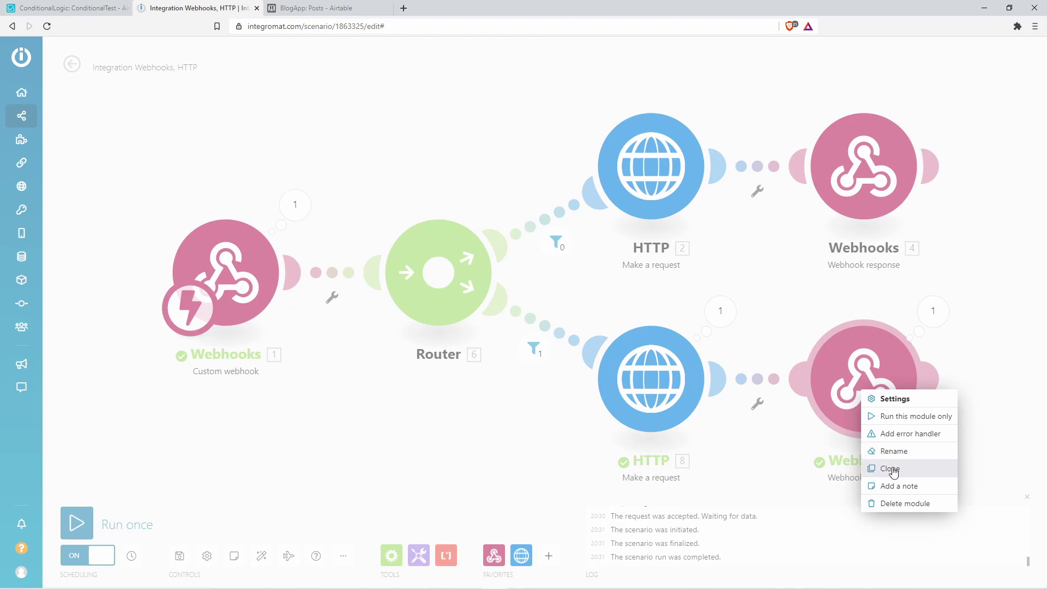
{"action": "left_click", "coordinate": [974, 352]}
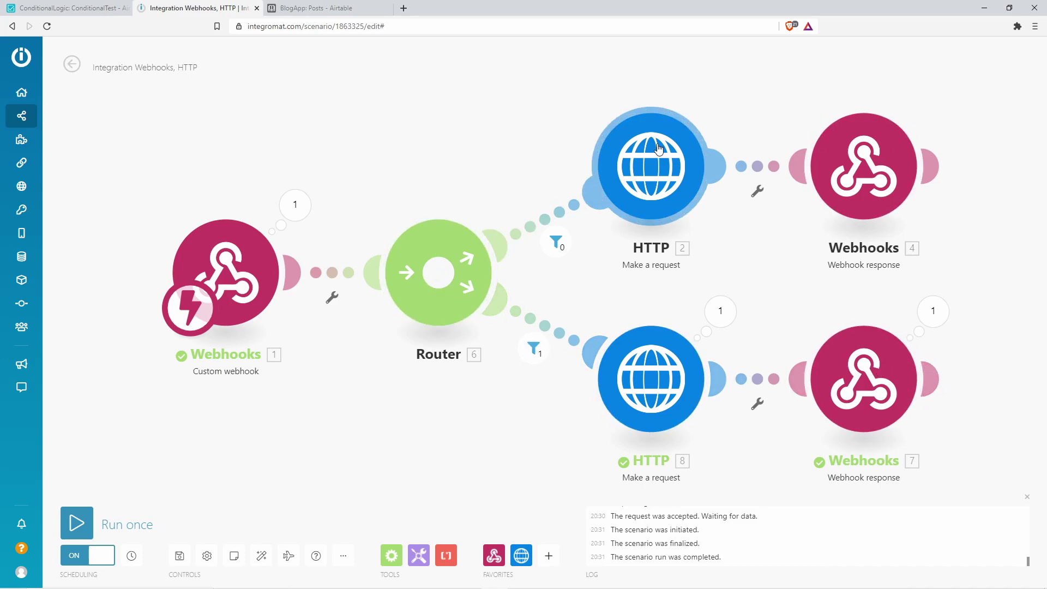
Step: Check the body of Webhook response 7 again and run the scenario once
{"action": "left_click", "coordinate": [872, 394]}
{"action": "left_click", "coordinate": [753, 473]}
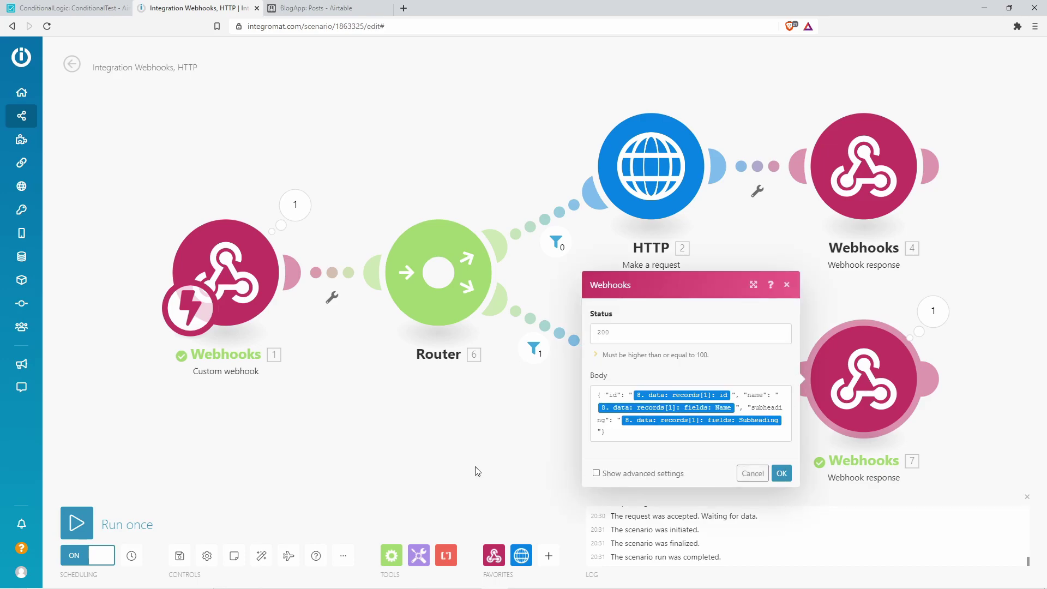
{"action": "left_click", "coordinate": [87, 534]}
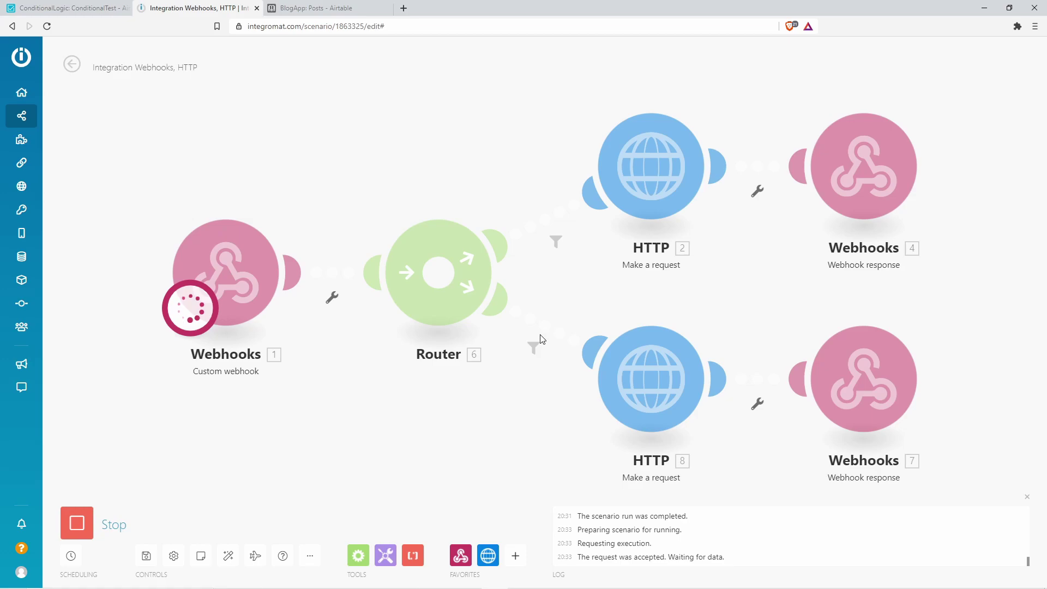
Step: Switch to Bravo Studio, send the AirtableDependingOnOption request, and check the response's subheading field and the request parameters
{"action": "key", "text": "alt+Tab"}
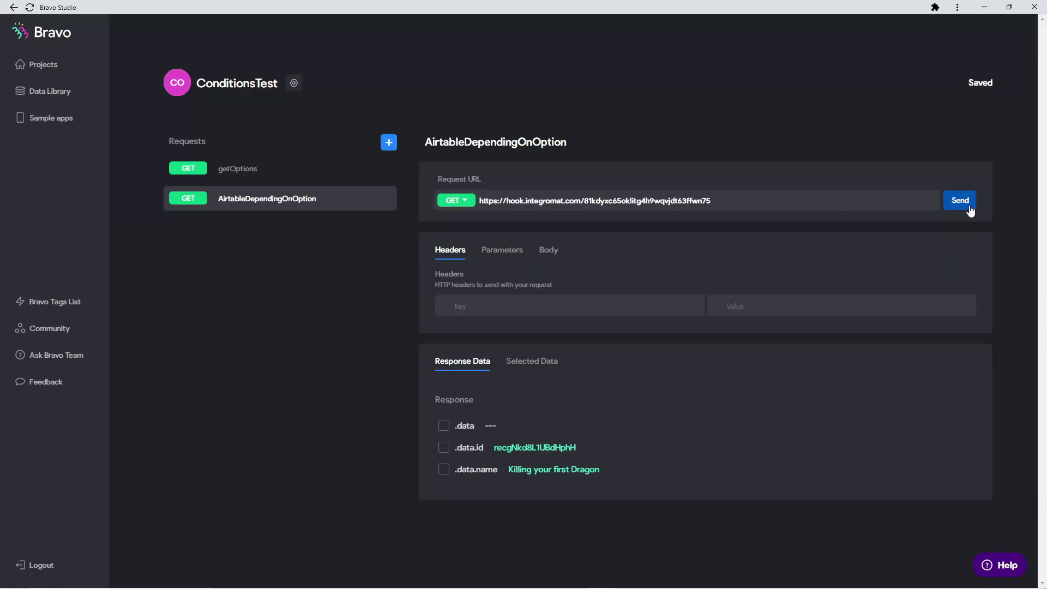
{"action": "left_click", "coordinate": [969, 211]}
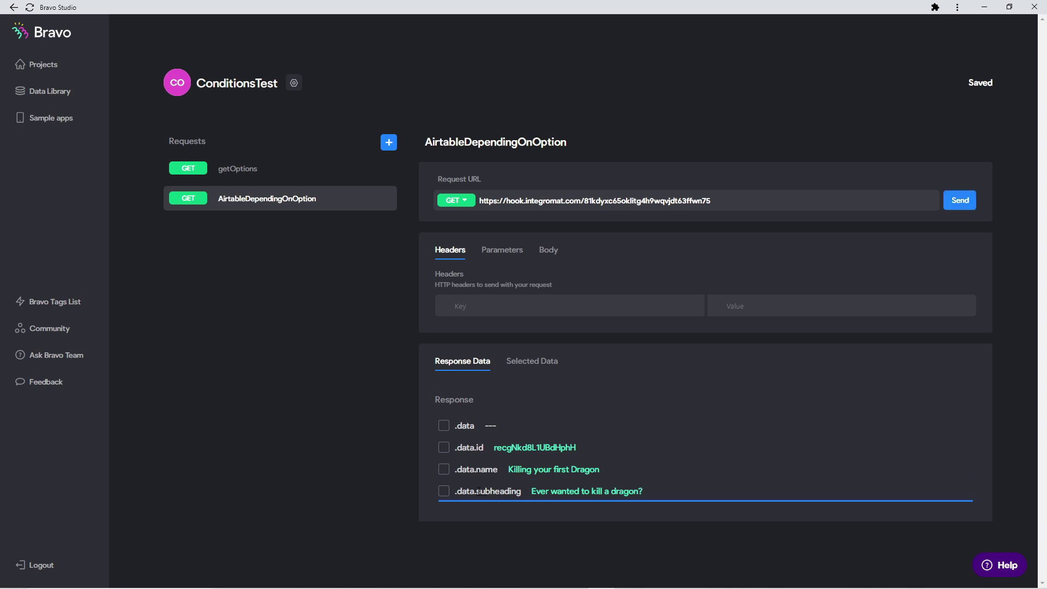
{"action": "left_click_drag", "start_coordinate": [476, 490], "coordinate": [517, 491]}
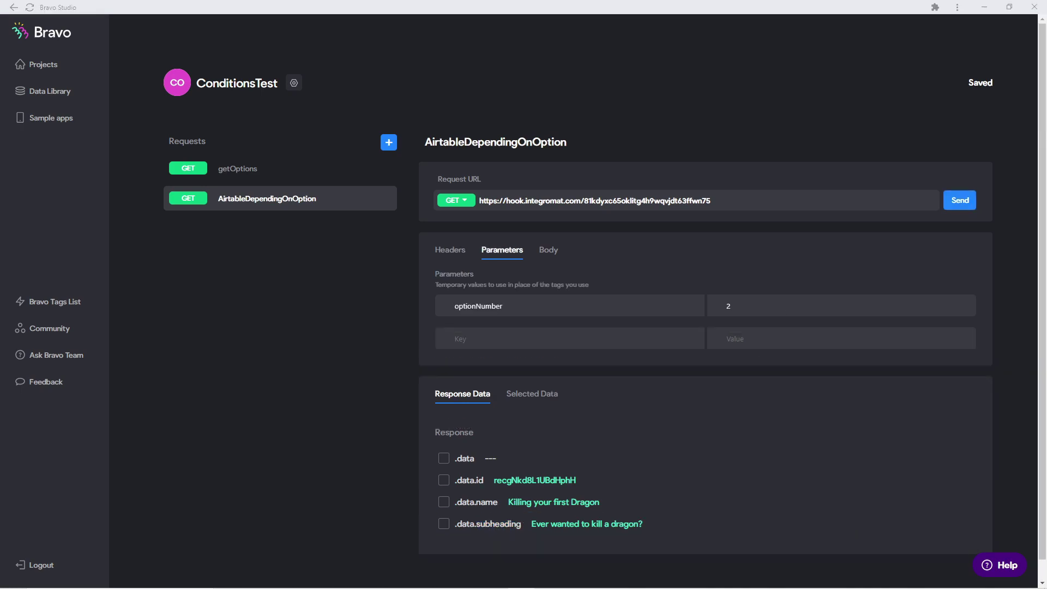
{"action": "left_click", "coordinate": [360, 439]}
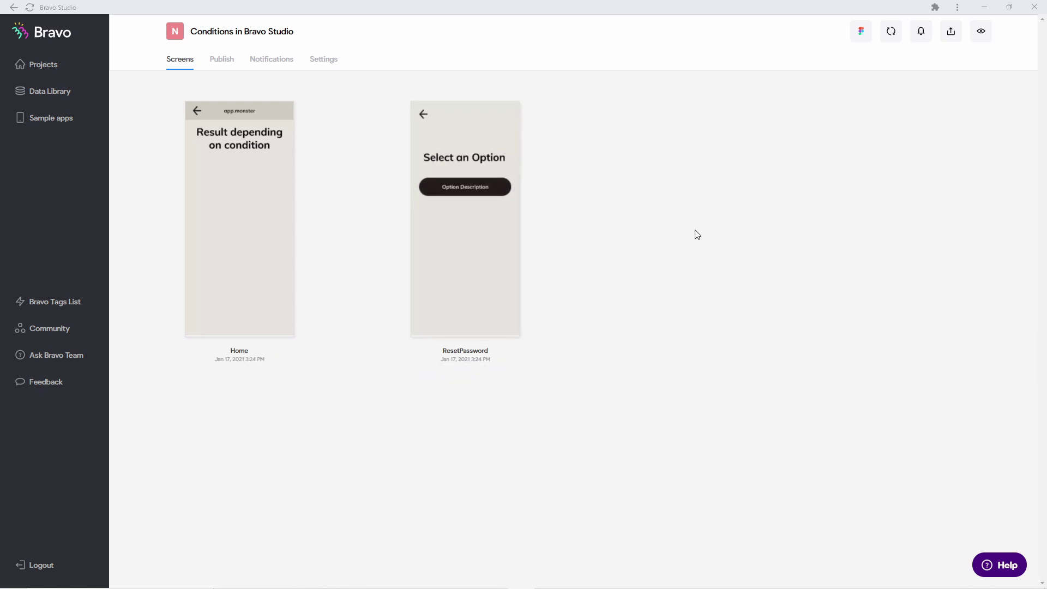
Step: Open the "Select an Option" screen for data binding and assign it the getOptions request of ConditionsTest, accepting deletion of existing bindings
{"action": "left_click", "coordinate": [480, 212]}
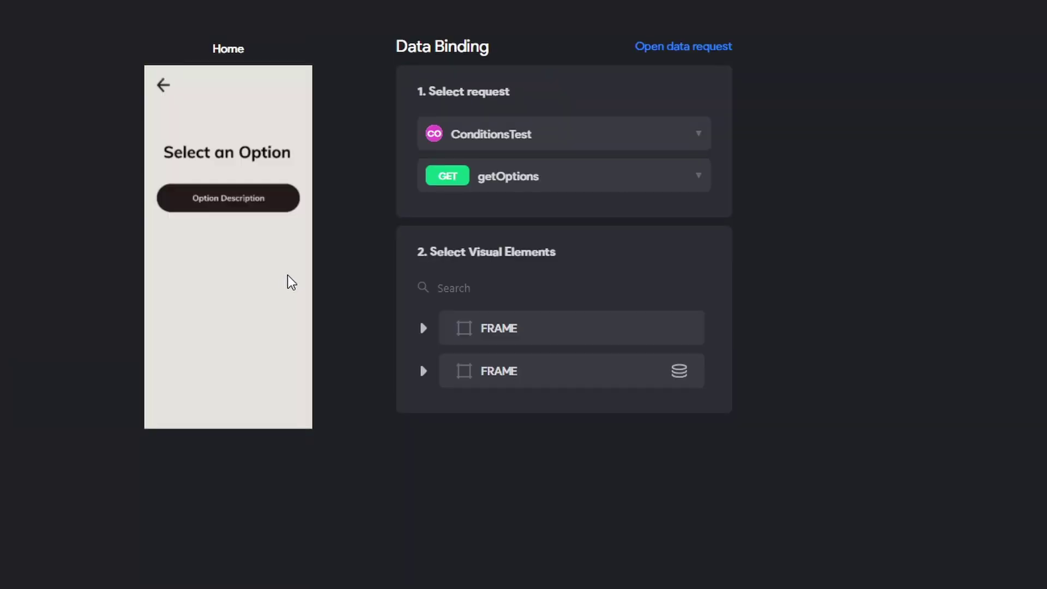
{"action": "left_click", "coordinate": [584, 177]}
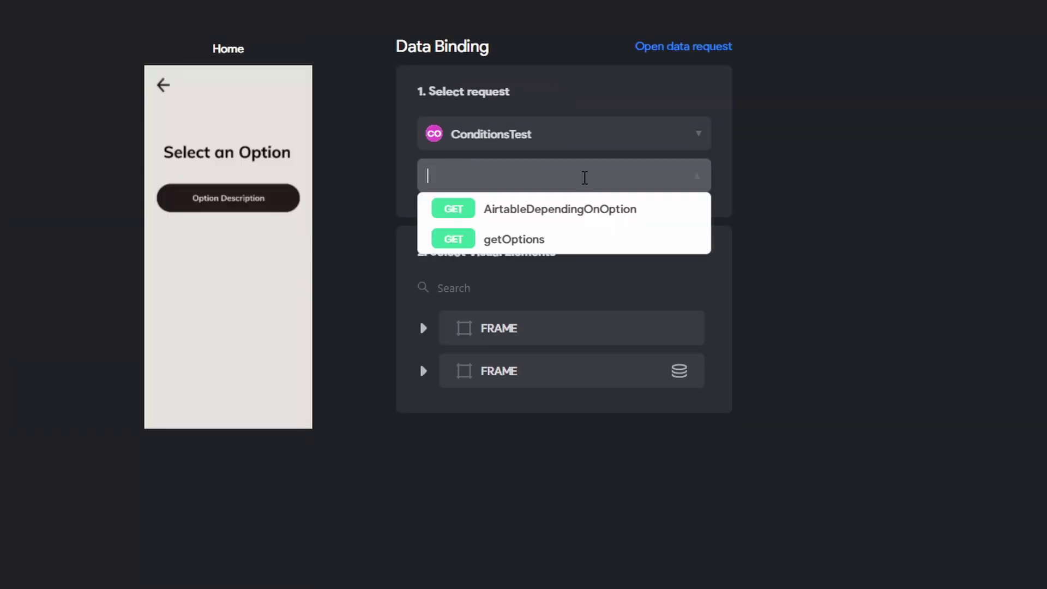
{"action": "left_click", "coordinate": [622, 243]}
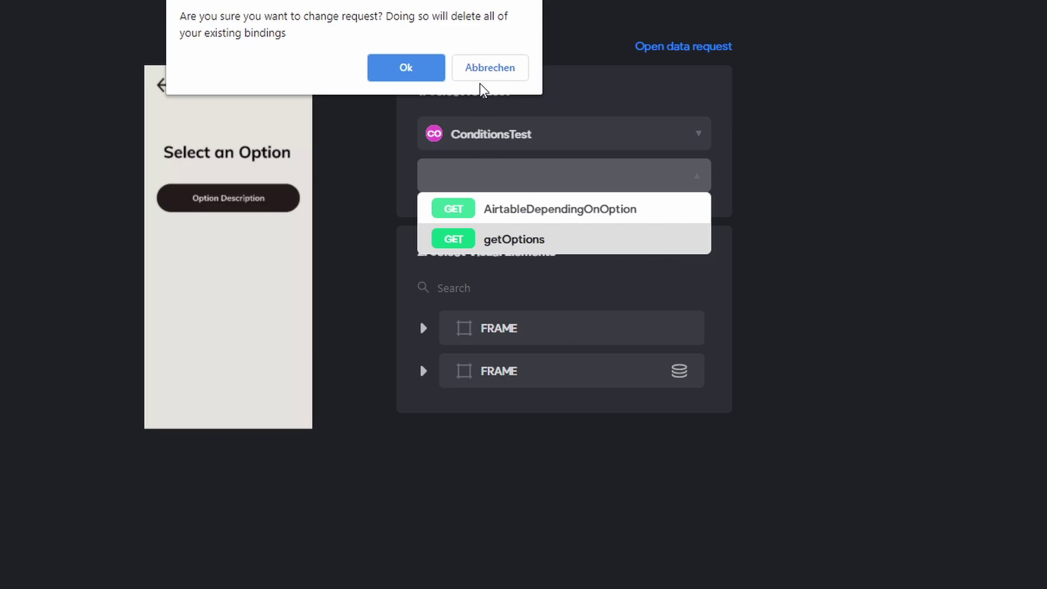
{"action": "left_click", "coordinate": [397, 70]}
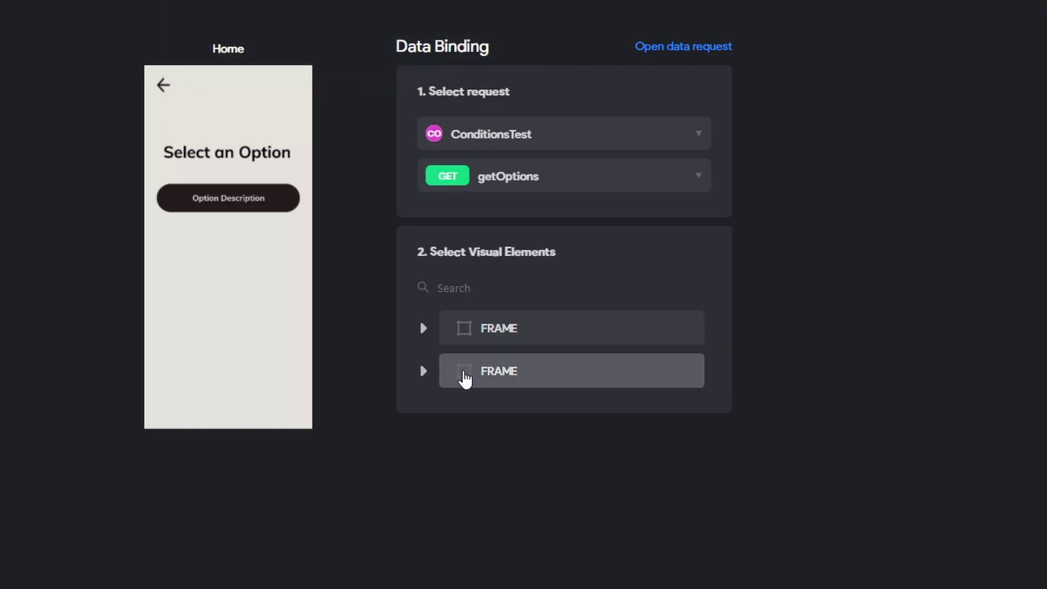
Step: Look through the elements inside both frames and bind the container of the frame holding the option button to Records[]
{"action": "left_click", "coordinate": [423, 327]}
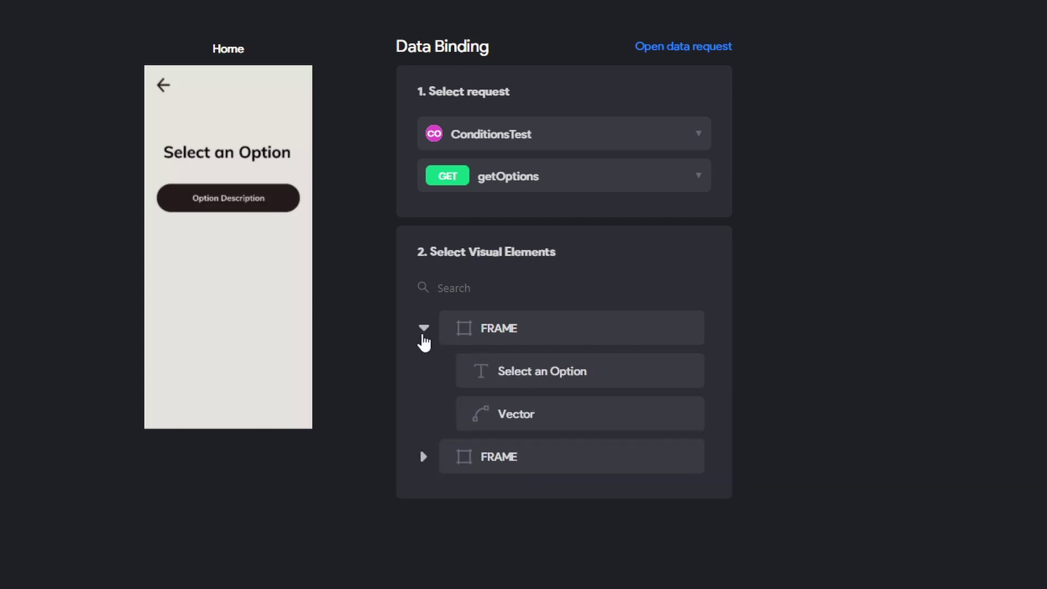
{"action": "left_click", "coordinate": [423, 456]}
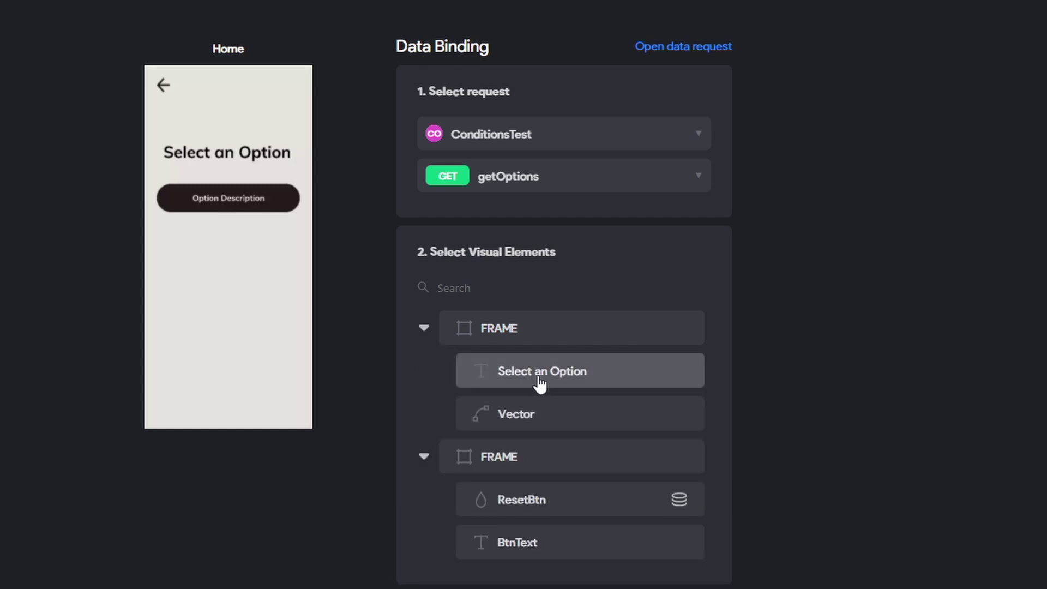
{"action": "left_click", "coordinate": [539, 376]}
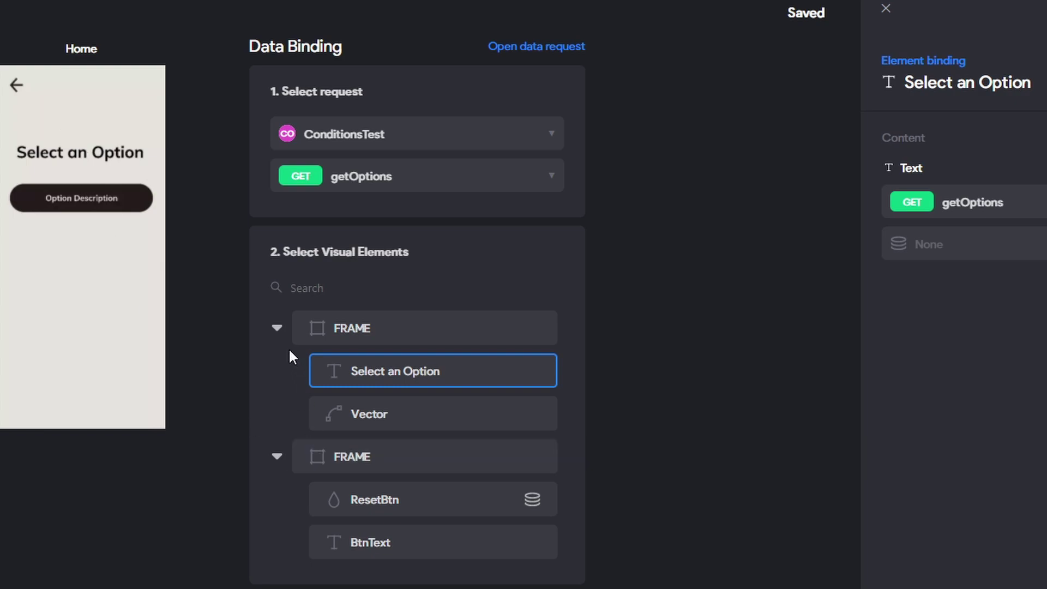
{"action": "left_click", "coordinate": [277, 327]}
{"action": "left_click", "coordinate": [363, 372]}
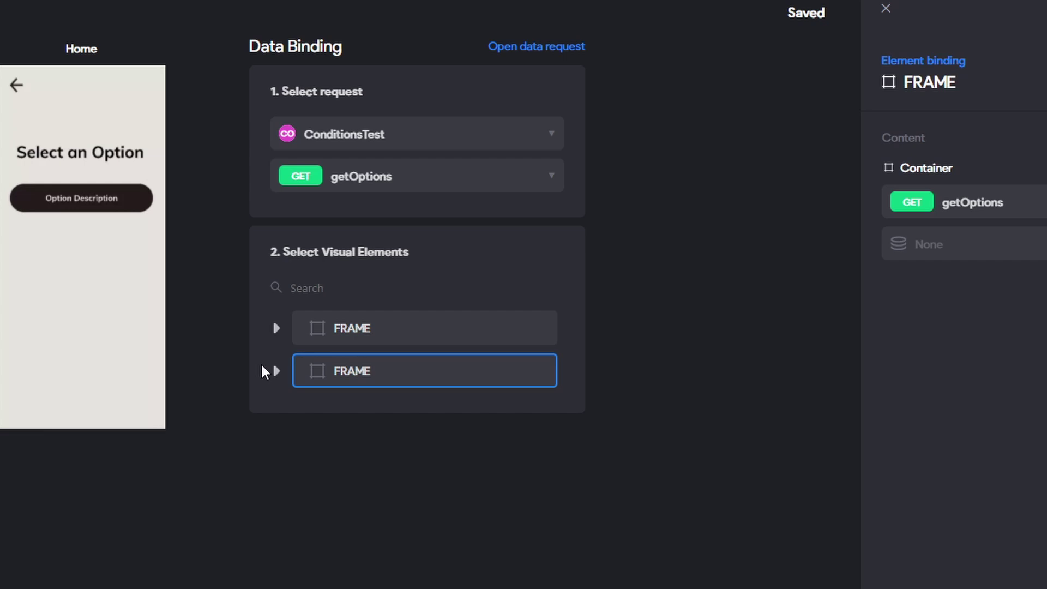
{"action": "left_click", "coordinate": [969, 244]}
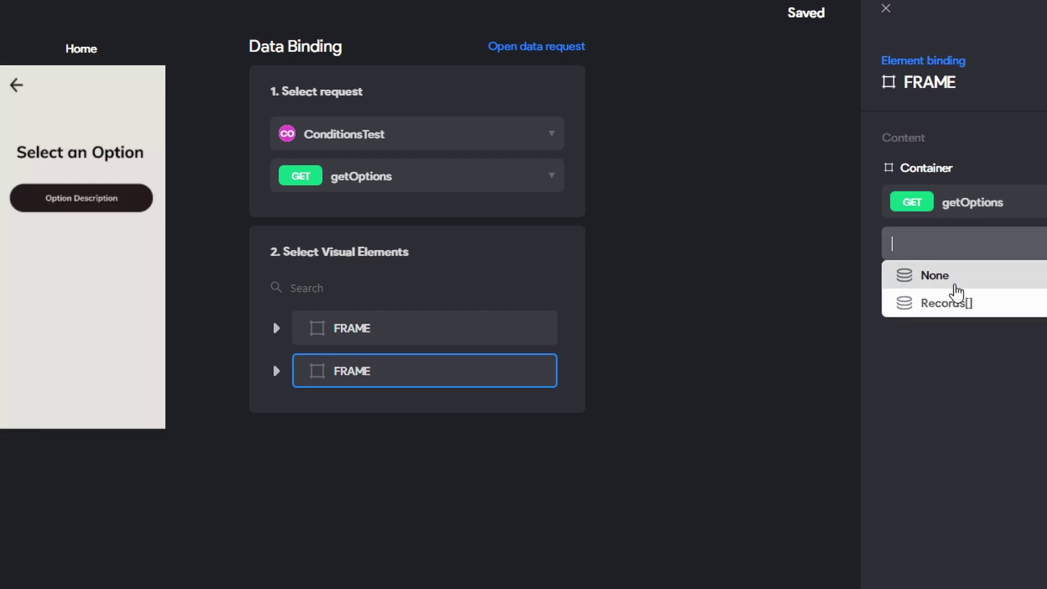
{"action": "left_click", "coordinate": [955, 304]}
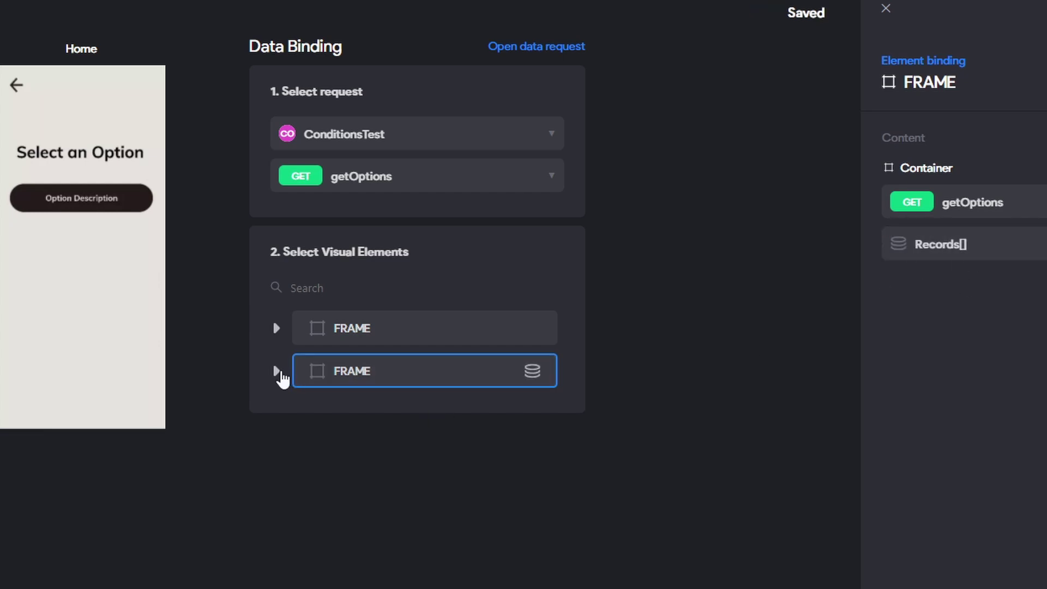
Step: Bind ResetBtn's color to Records[] Fields Description and set its remote action to AirtableDependingOnOption
{"action": "left_click", "coordinate": [277, 372]}
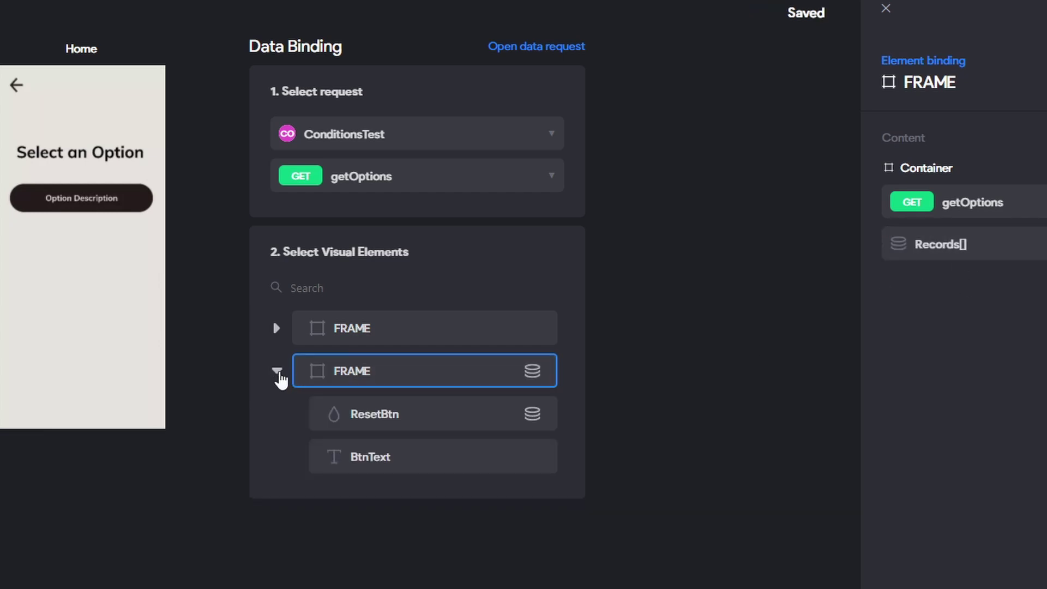
{"action": "left_click", "coordinate": [511, 427]}
{"action": "left_click", "coordinate": [1013, 245]}
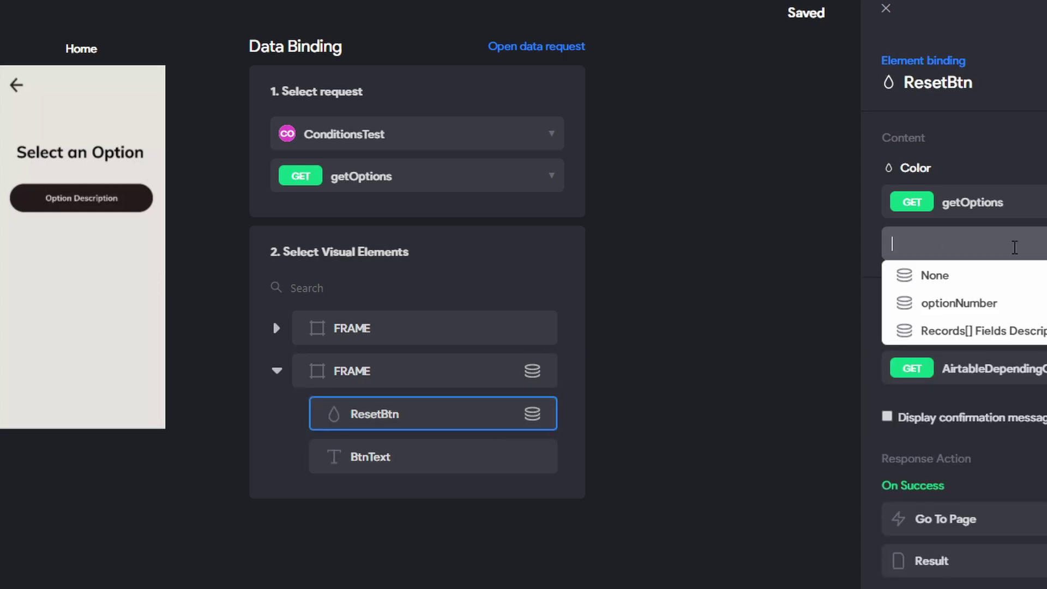
{"action": "left_click", "coordinate": [1003, 333]}
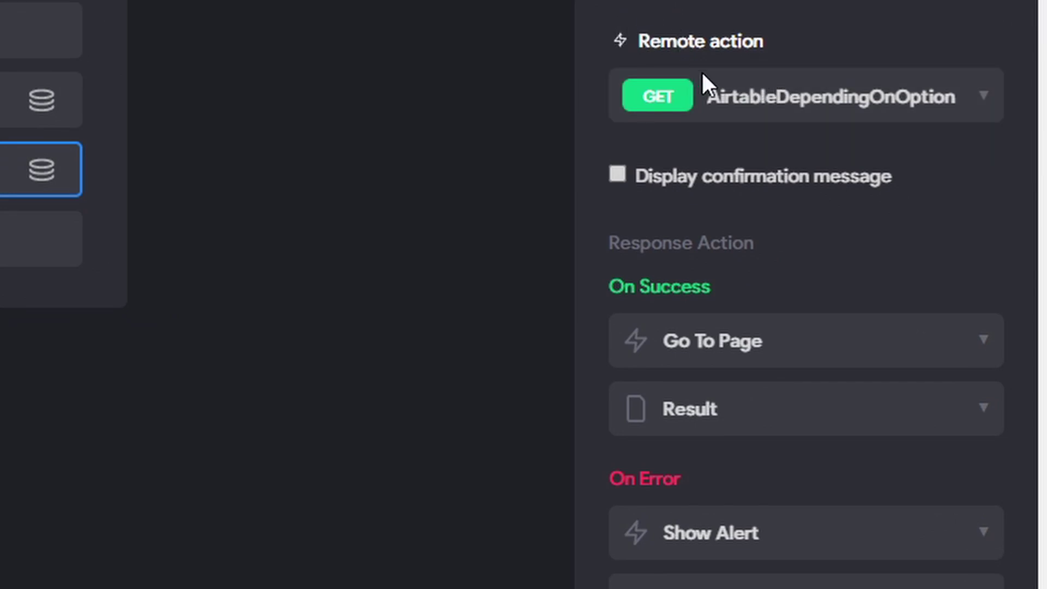
{"action": "left_click", "coordinate": [821, 115]}
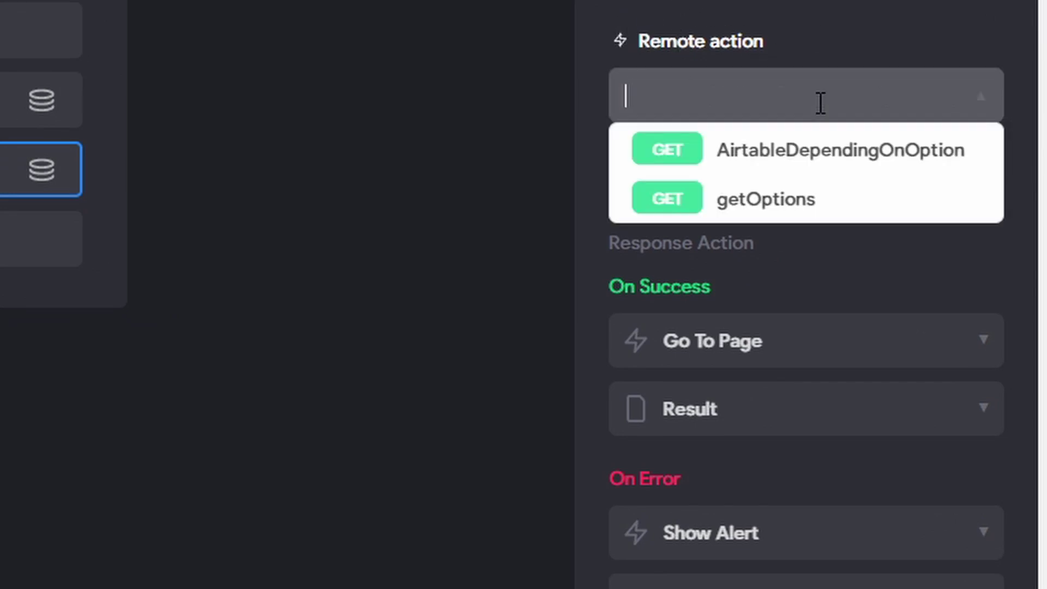
{"action": "left_click", "coordinate": [864, 160]}
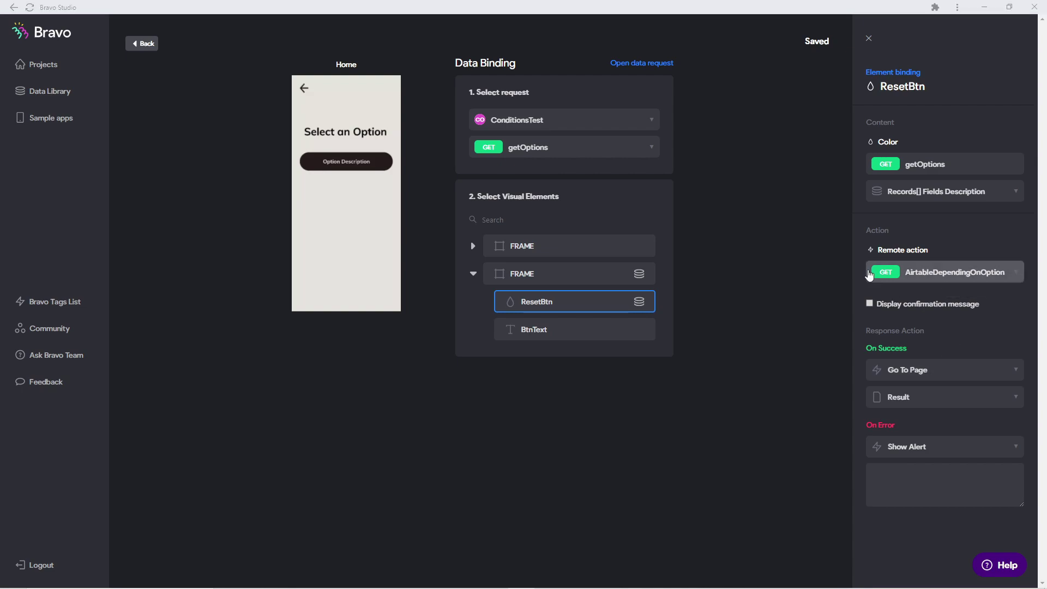
Step: Set the color binding of ResetBtn to None
{"action": "left_click", "coordinate": [892, 193]}
{"action": "left_click", "coordinate": [892, 213]}
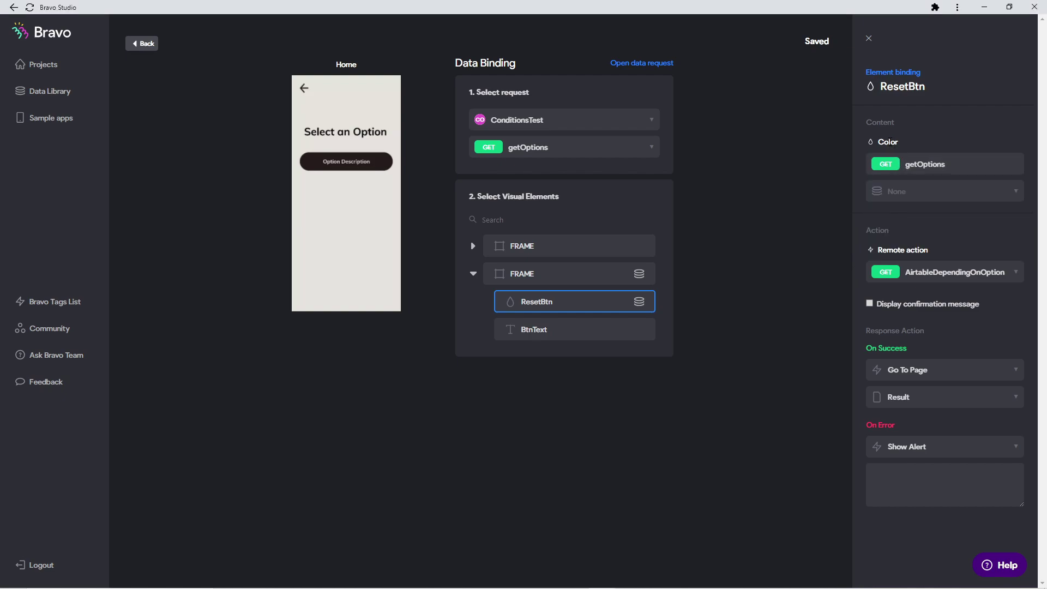
{"action": "double_click", "coordinate": [880, 142]}
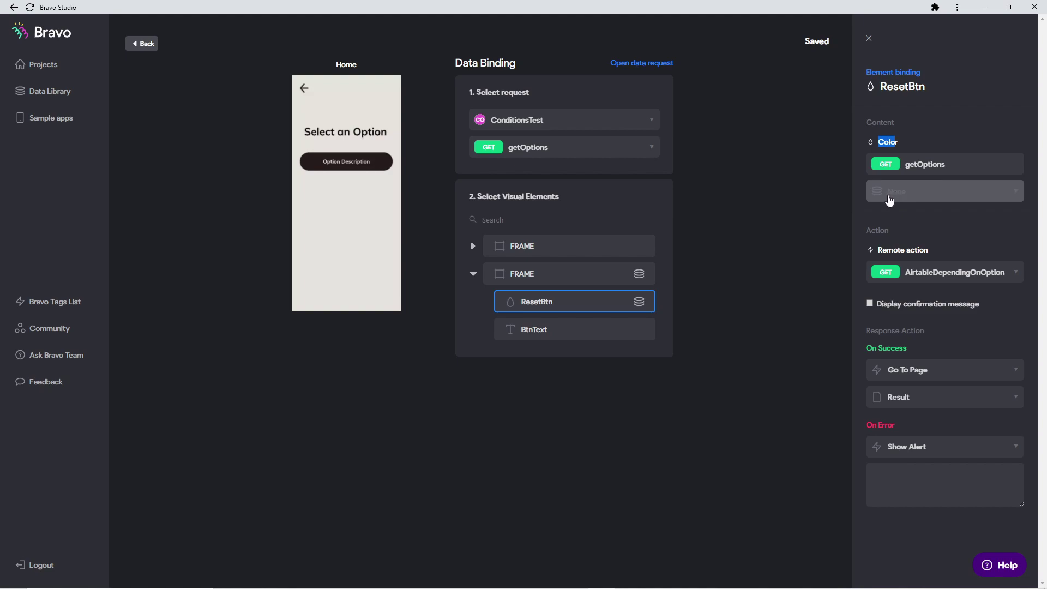
Step: Bind the text of BtnText to Records[] Fields Description
{"action": "left_click", "coordinate": [552, 341]}
{"action": "left_click", "coordinate": [897, 192]}
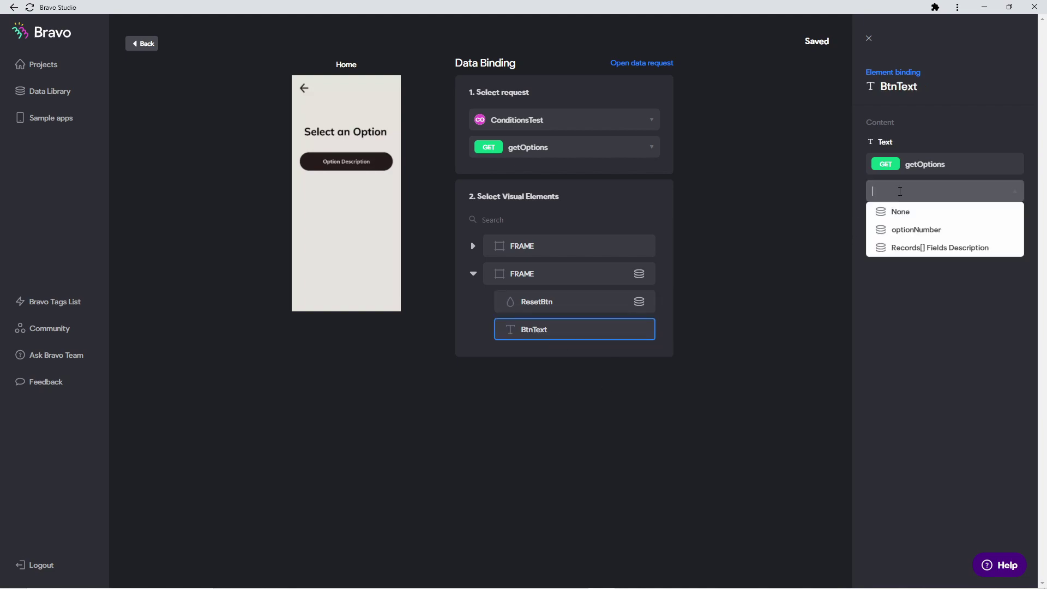
{"action": "left_click", "coordinate": [905, 248]}
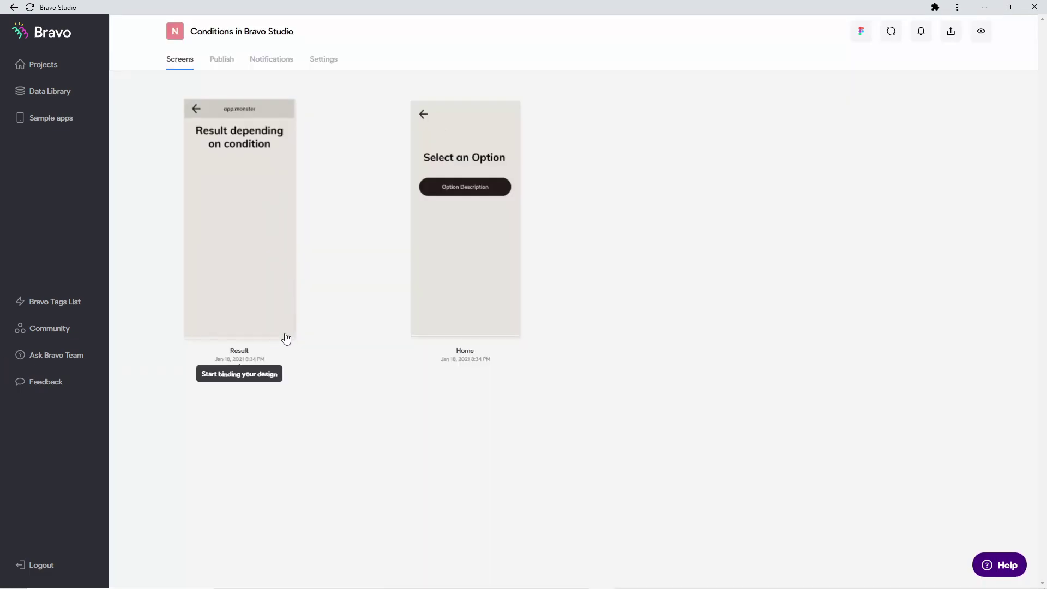
Step: Open the Result screen for data binding and assign it the AirtableDependingOnOption request, accepting deletion of existing bindings
{"action": "left_click", "coordinate": [277, 287]}
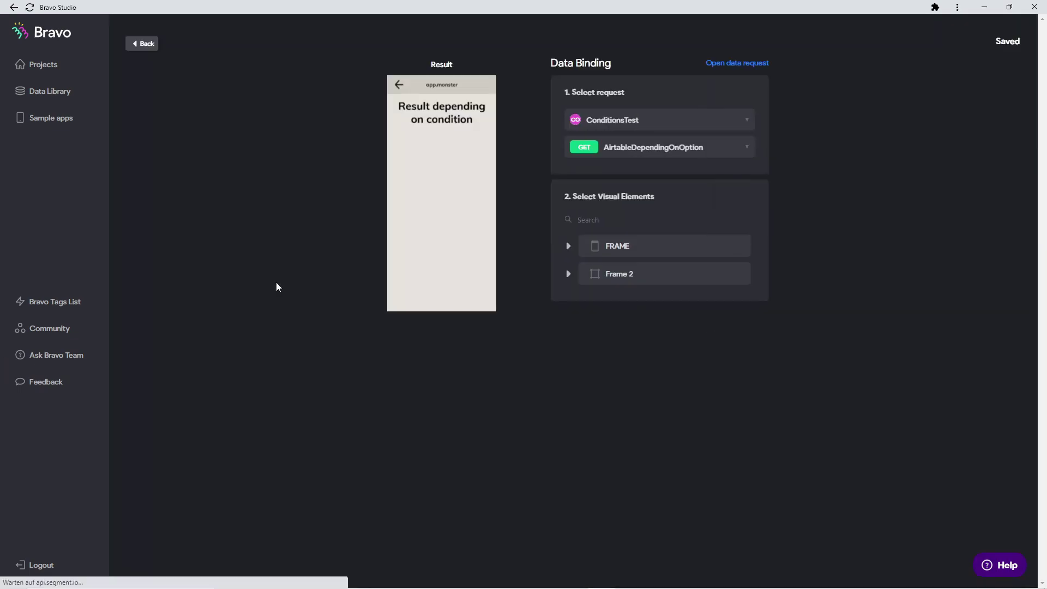
{"action": "left_click", "coordinate": [617, 156]}
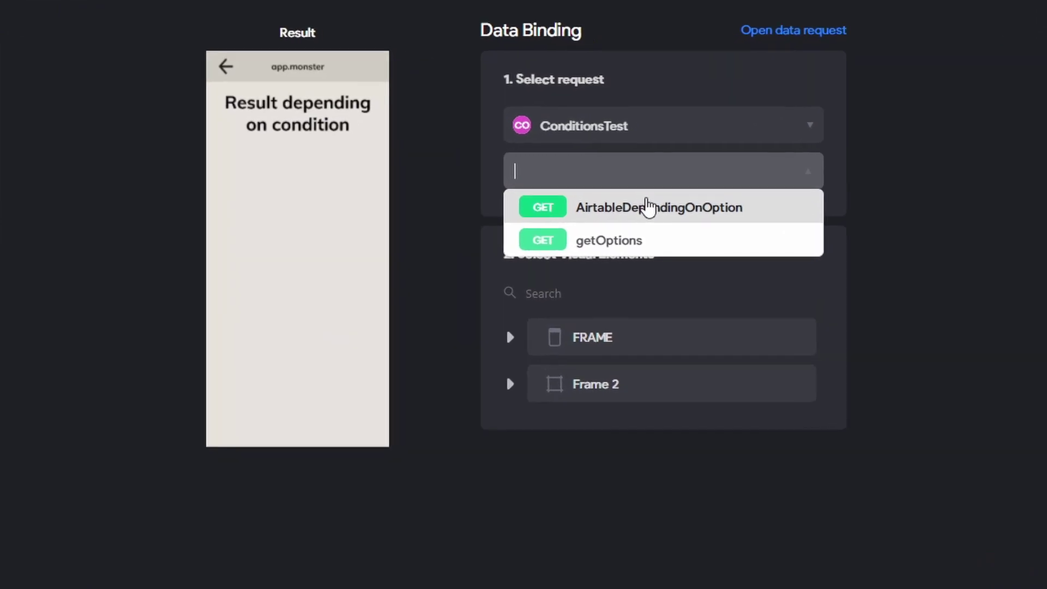
{"action": "left_click", "coordinate": [751, 189]}
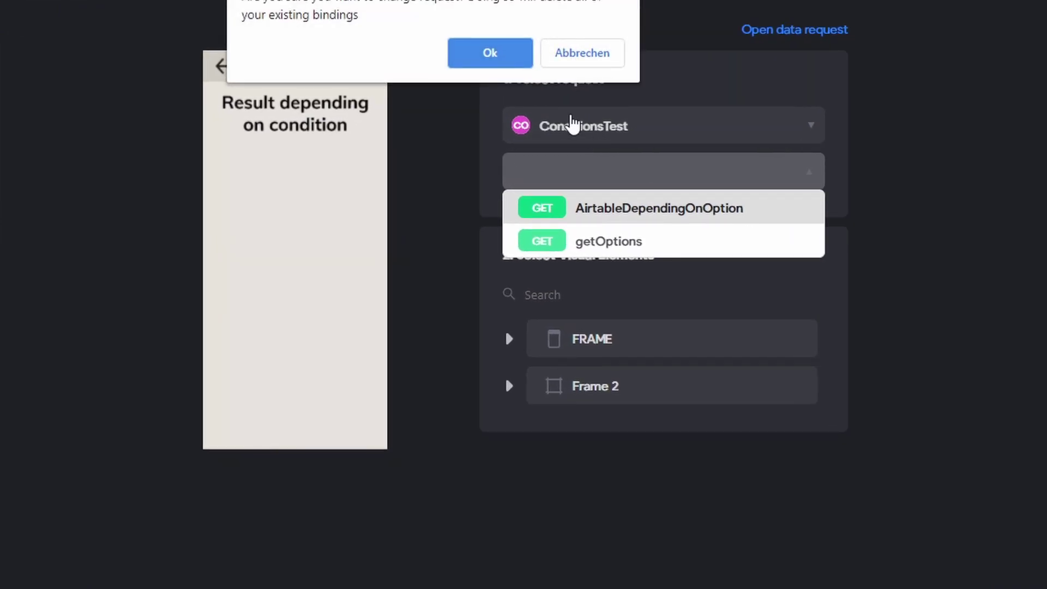
{"action": "left_click", "coordinate": [511, 57]}
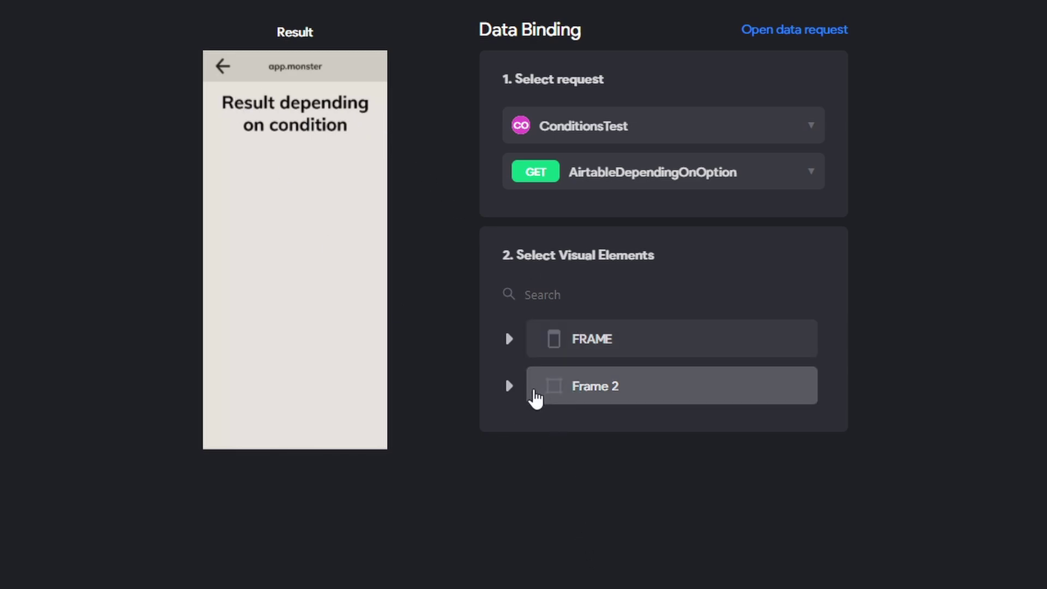
Step: Bind the "Result depending on condition" text inside Frame 2 to the Name field
{"action": "left_click", "coordinate": [510, 387]}
{"action": "left_click", "coordinate": [1027, 243]}
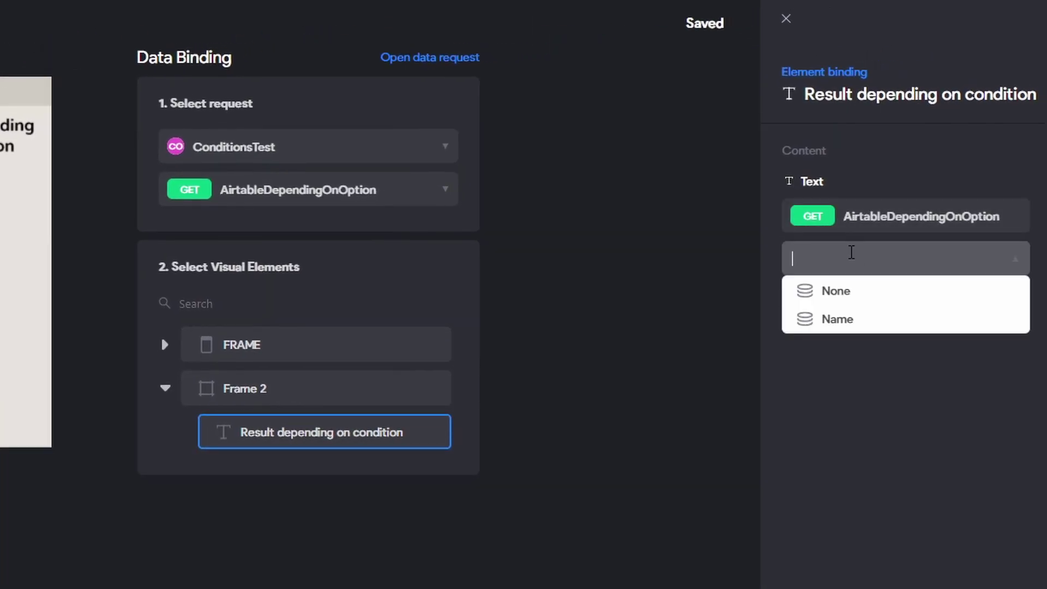
{"action": "left_click", "coordinate": [1038, 310]}
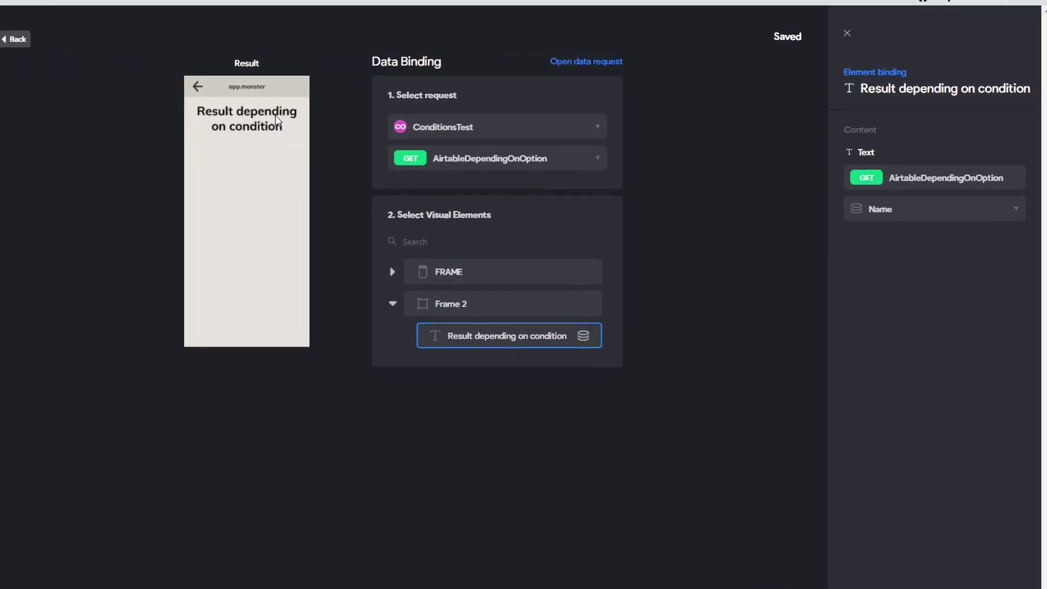
Step: Test the app in the phone emulator by choosing Option 2
{"action": "left_click", "coordinate": [198, 86]}
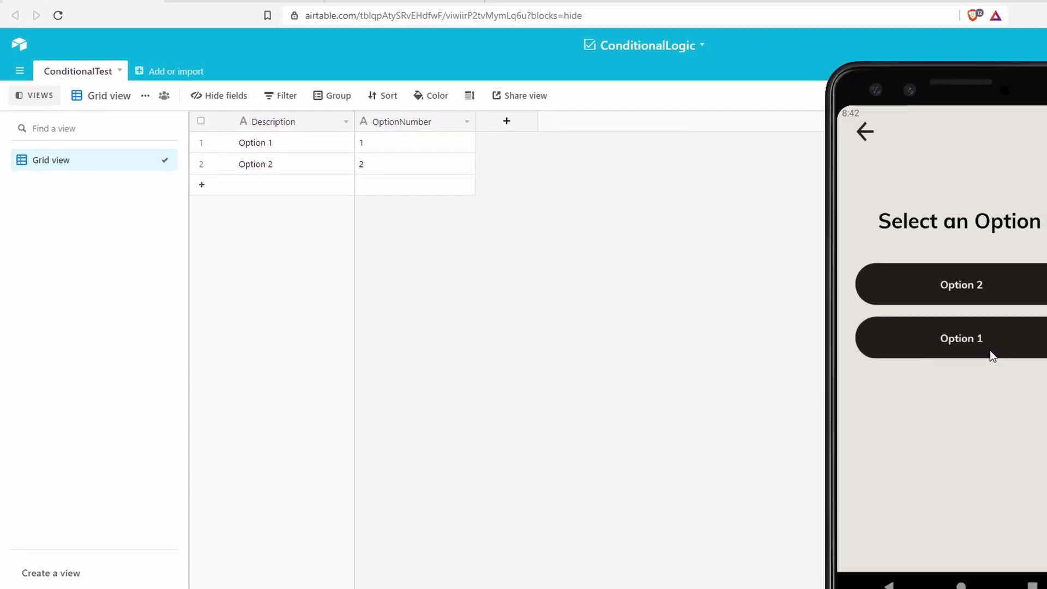
{"action": "left_click", "coordinate": [798, 246]}
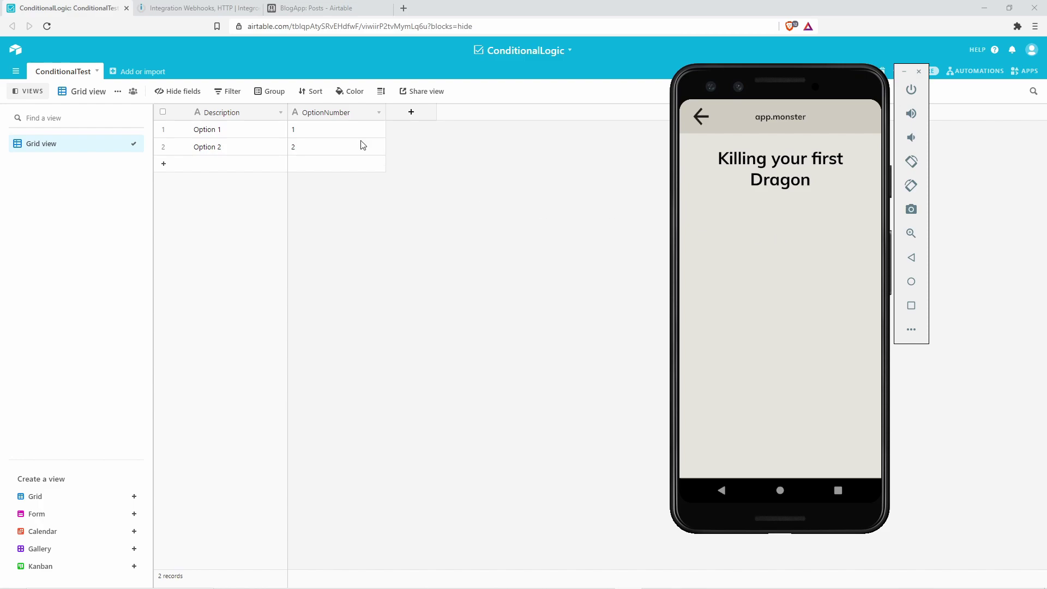
Step: Switch to the Integromat scenario, edit the custom webhook with advanced settings shown, check that JSON pass-through is enabled, and save
{"action": "left_click", "coordinate": [215, 8]}
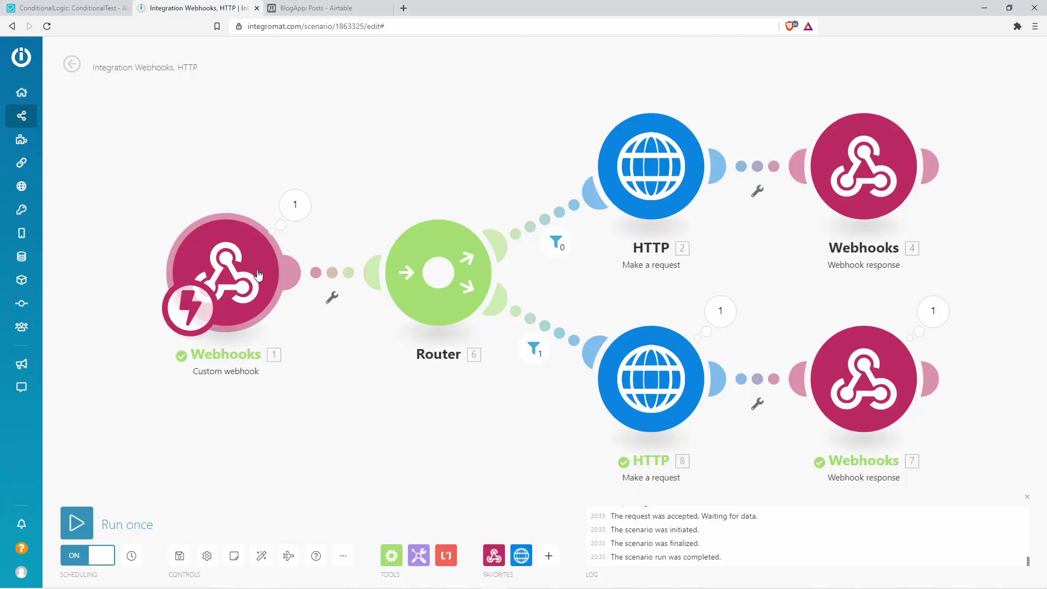
{"action": "left_click", "coordinate": [226, 262]}
{"action": "left_click", "coordinate": [443, 268]}
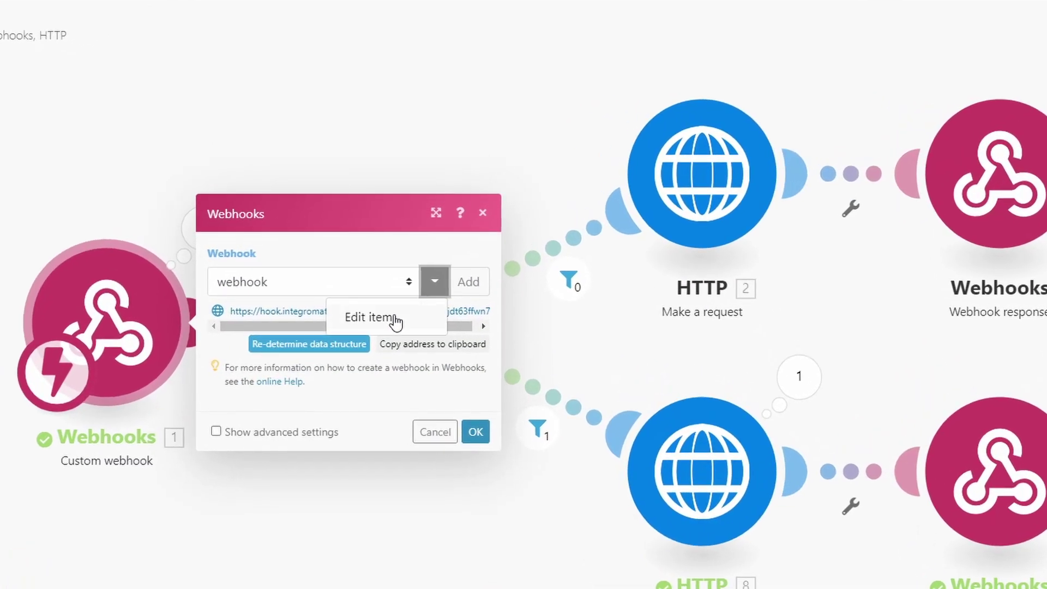
{"action": "left_click", "coordinate": [406, 300]}
{"action": "left_click", "coordinate": [521, 370]}
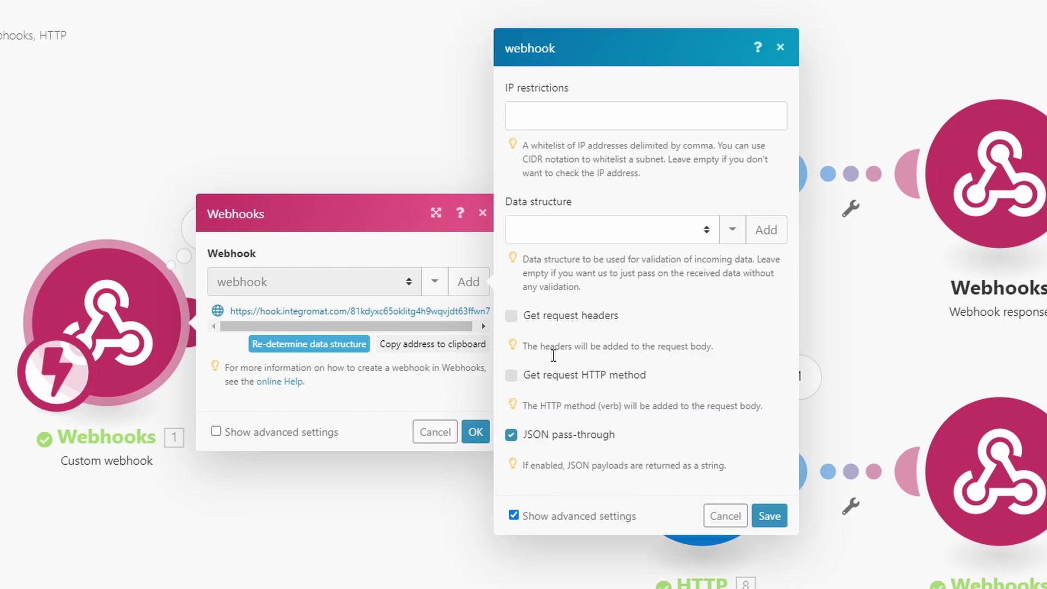
{"action": "left_click", "coordinate": [529, 437]}
{"action": "left_click", "coordinate": [768, 515]}
{"action": "left_click", "coordinate": [382, 456]}
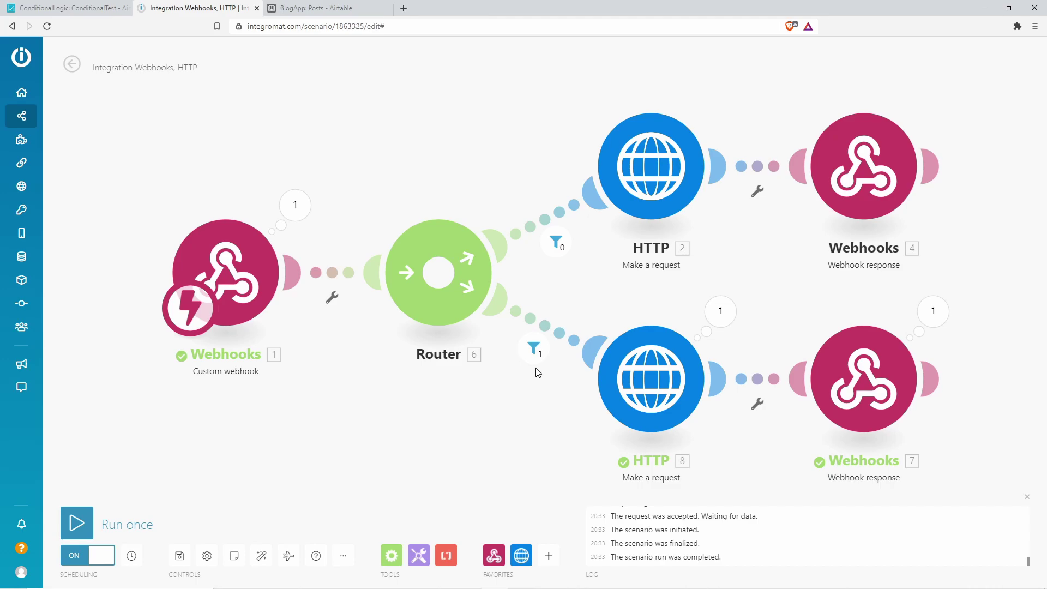
Step: Inspect the filter conditions on both router branches, comparing the incoming webhook value with the option number each route expects
{"action": "left_click", "coordinate": [542, 348]}
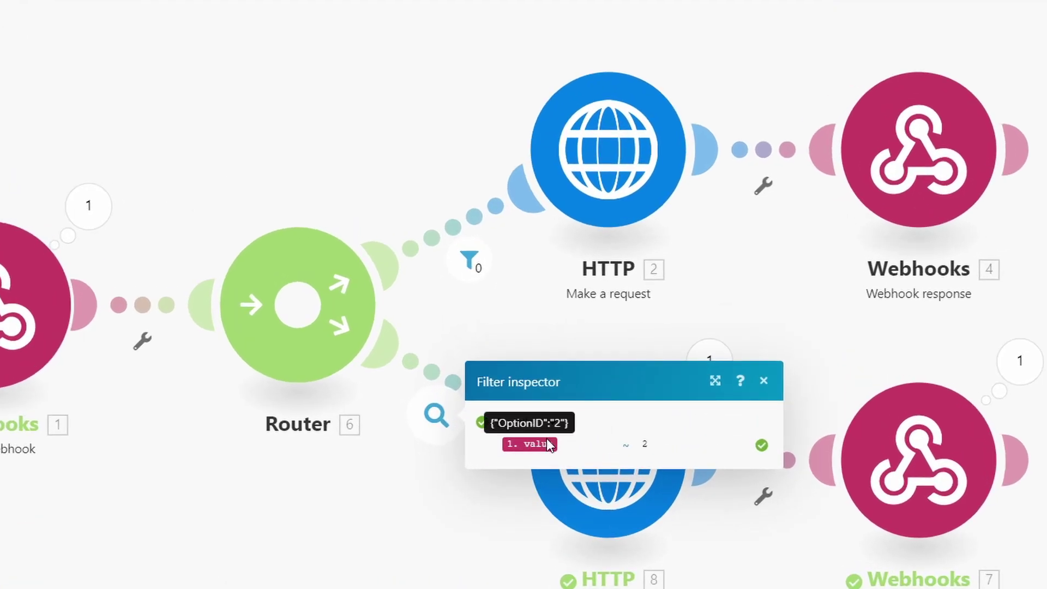
{"action": "double_click", "coordinate": [644, 443]}
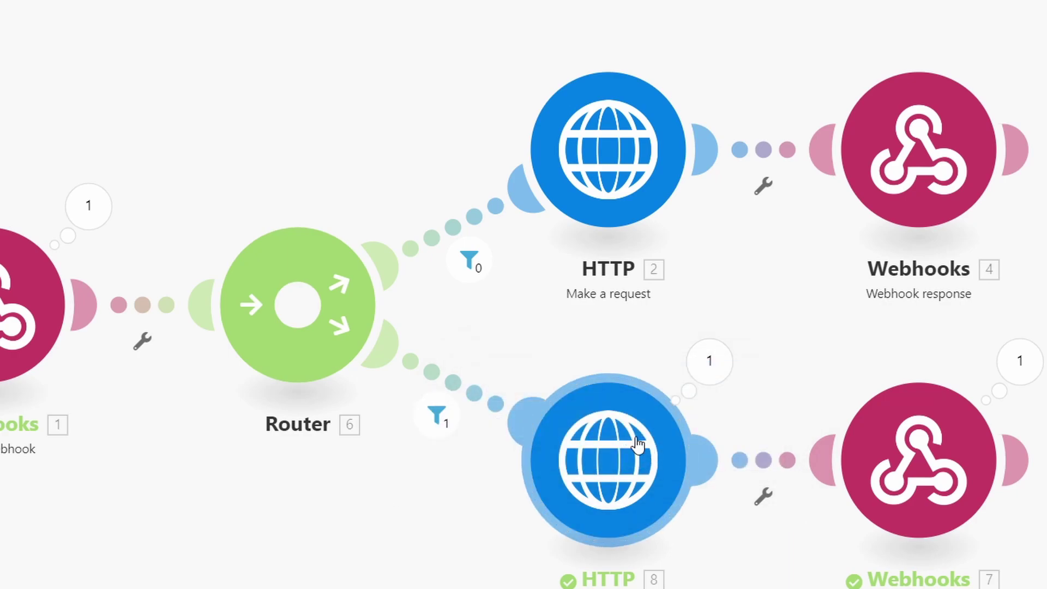
{"action": "mouse_move", "coordinate": [474, 261]}
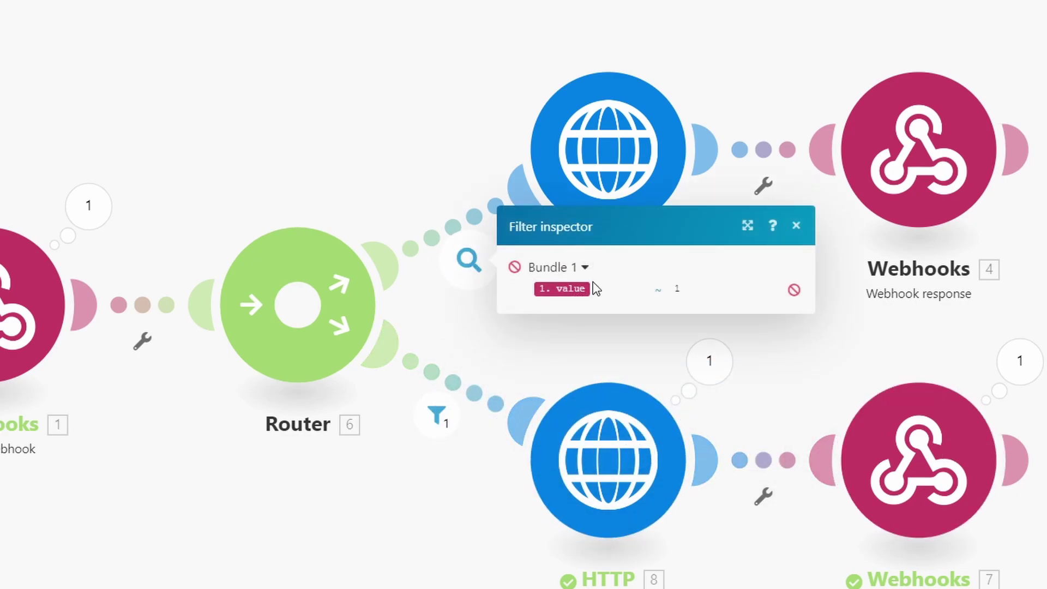
{"action": "double_click", "coordinate": [676, 289]}
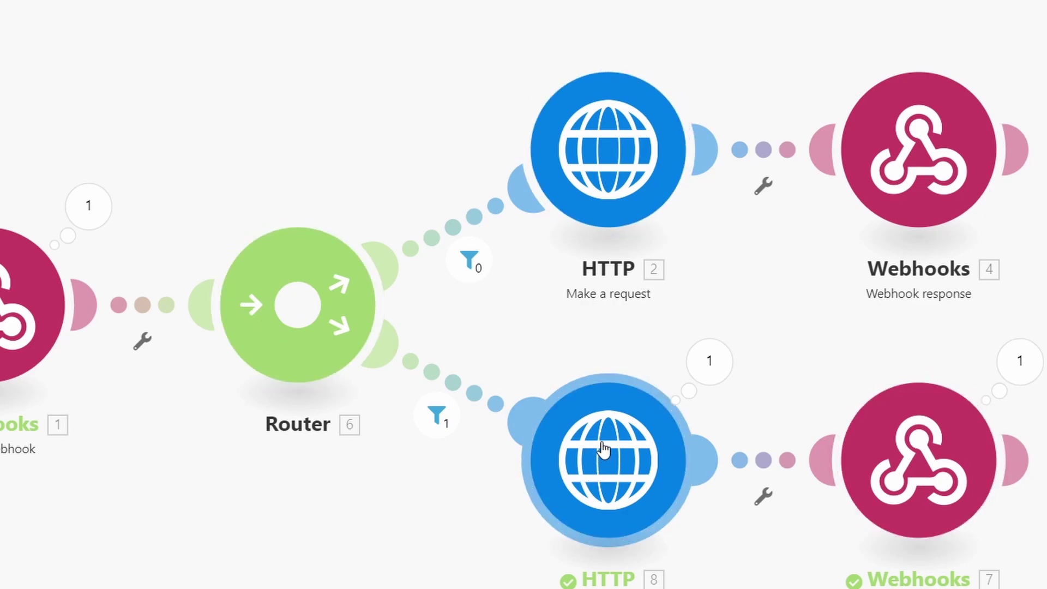
Step: Review the Airtable request URL in the HTTP module on the Option 2 branch and close its settings
{"action": "left_click", "coordinate": [604, 450]}
{"action": "left_click_drag", "start_coordinate": [710, 58], "coordinate": [777, 103]}
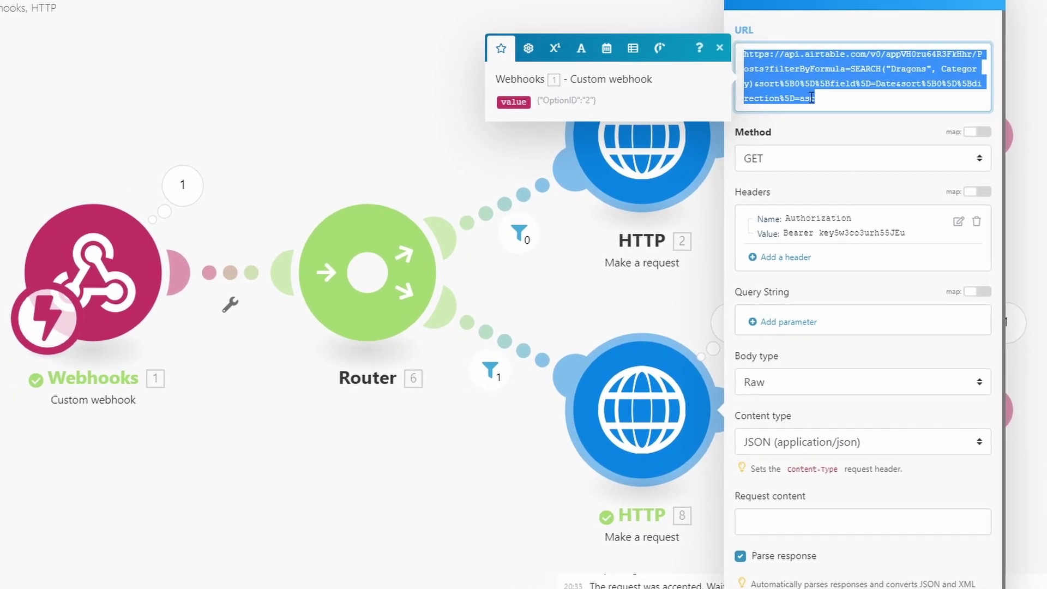
{"action": "left_click", "coordinate": [316, 7]}
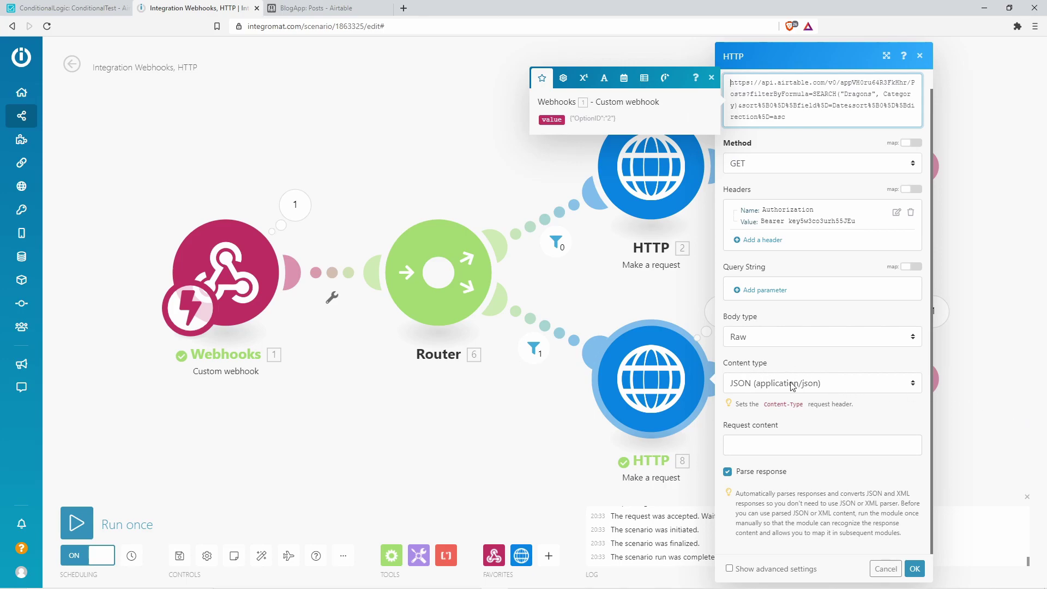
{"action": "left_click", "coordinate": [976, 456]}
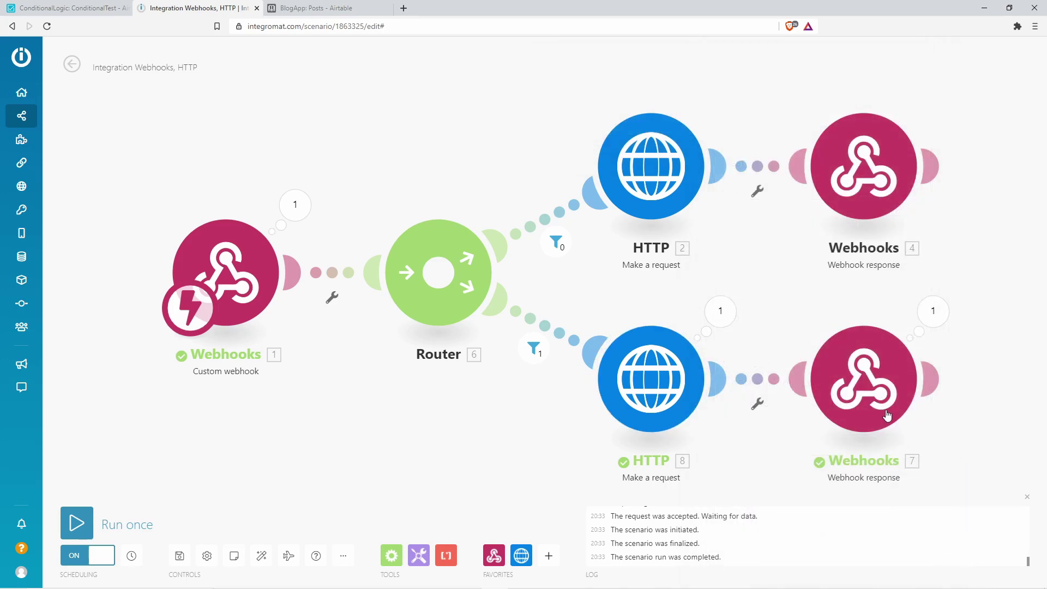
Step: Review the JSON body of the webhook response on the Option 2 branch, including its id, name and subheading mappings
{"action": "left_click", "coordinate": [878, 404]}
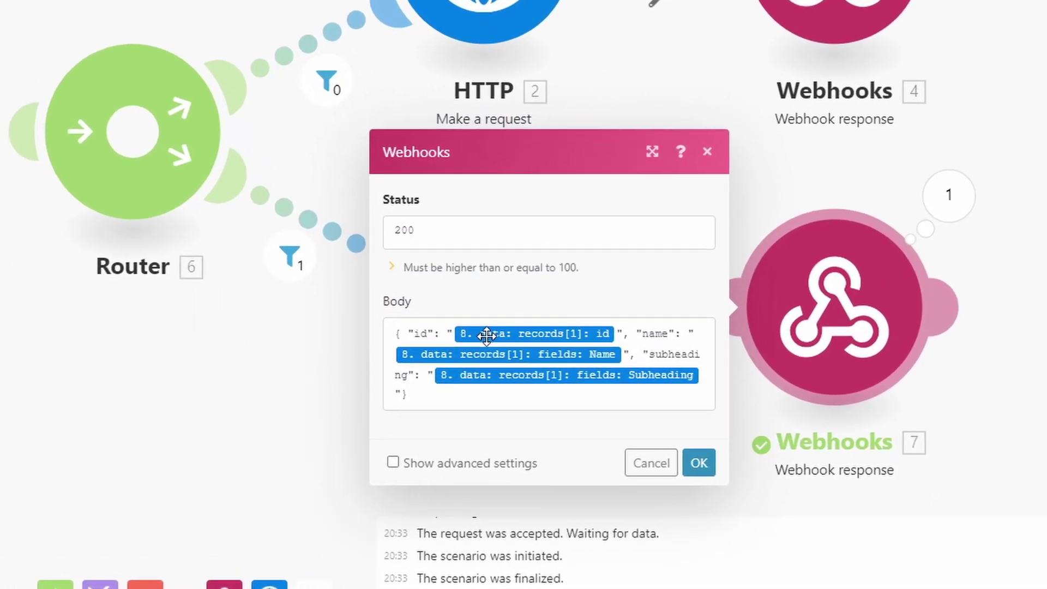
{"action": "mouse_move", "coordinate": [658, 395]}
{"action": "left_click_drag", "start_coordinate": [410, 332], "coordinate": [425, 393]}
{"action": "left_click", "coordinate": [425, 393]}
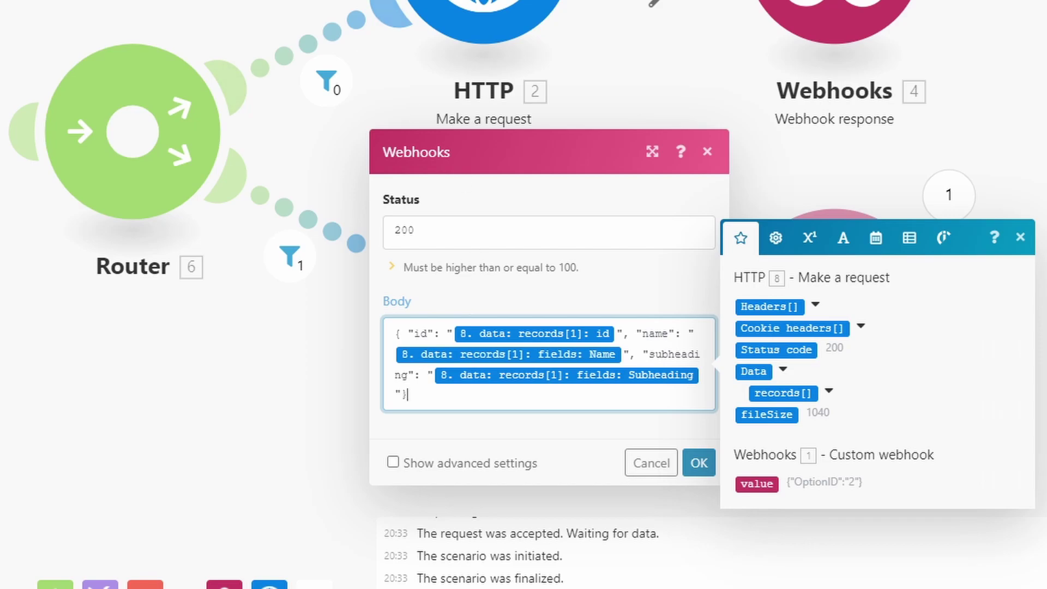
{"action": "left_click_drag", "start_coordinate": [416, 394], "coordinate": [393, 333]}
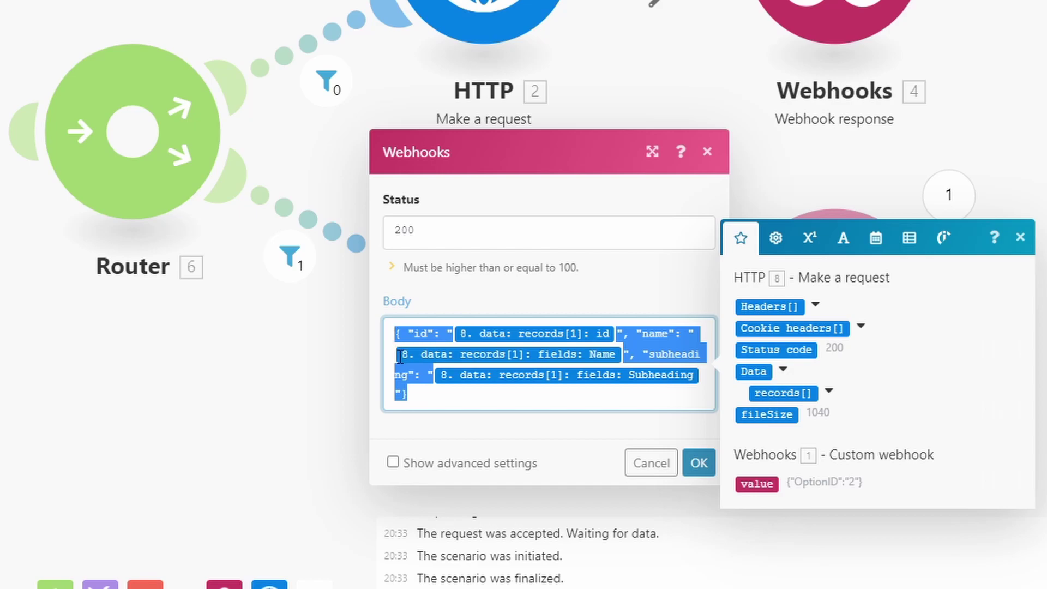
{"action": "left_click", "coordinate": [418, 393]}
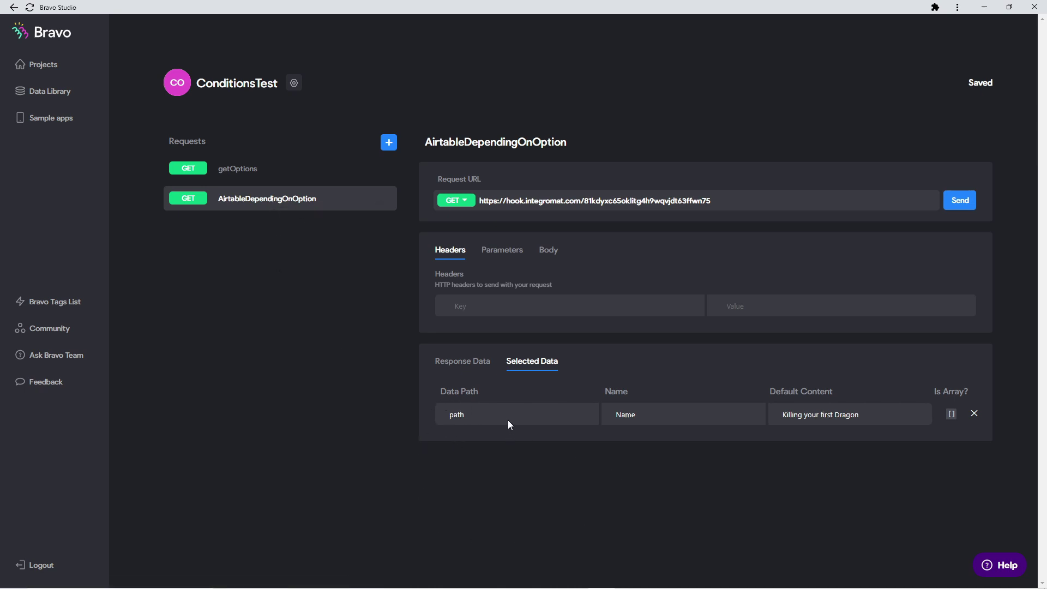
Step: Compare the selected data of the AirtableDependingOnOption request in Bravo Studio with the result screen in the phone emulator
{"action": "left_click", "coordinate": [735, 434]}
{"action": "key", "text": "alt+Tab"}
{"action": "left_click_drag", "start_coordinate": [779, 80], "coordinate": [813, 78]}
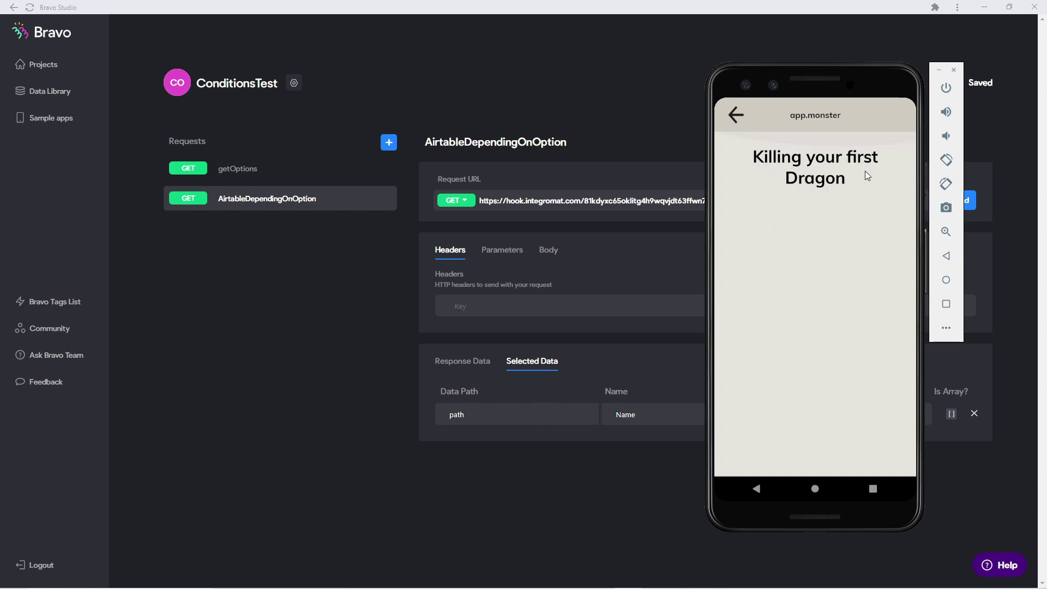
{"action": "key", "text": "alt+Tab"}
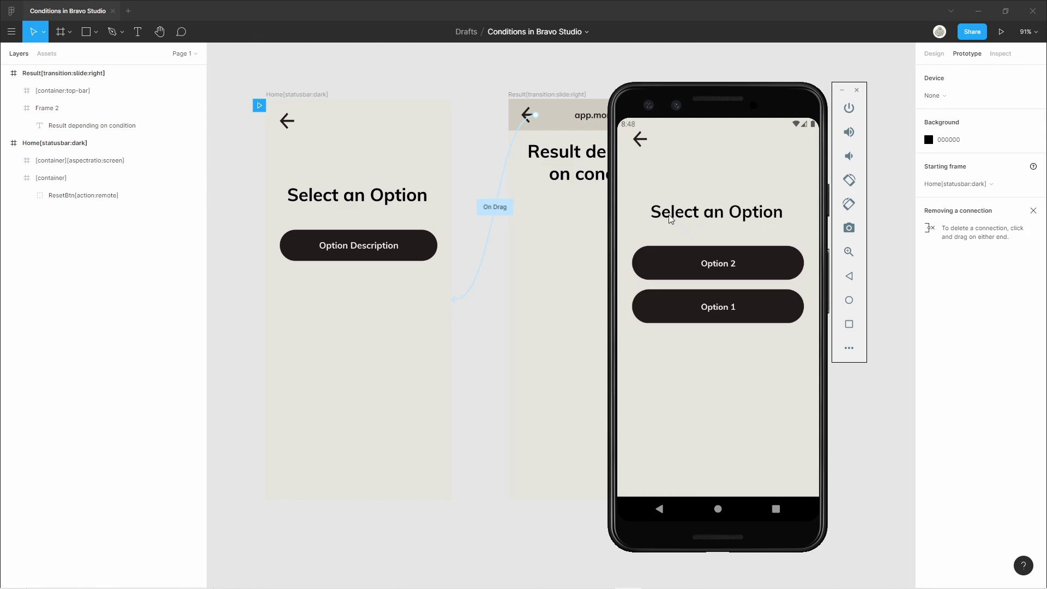
Step: Test the app in the phone emulator by choosing Option 2, returning to the option list and choosing Option 1
{"action": "left_click", "coordinate": [744, 268]}
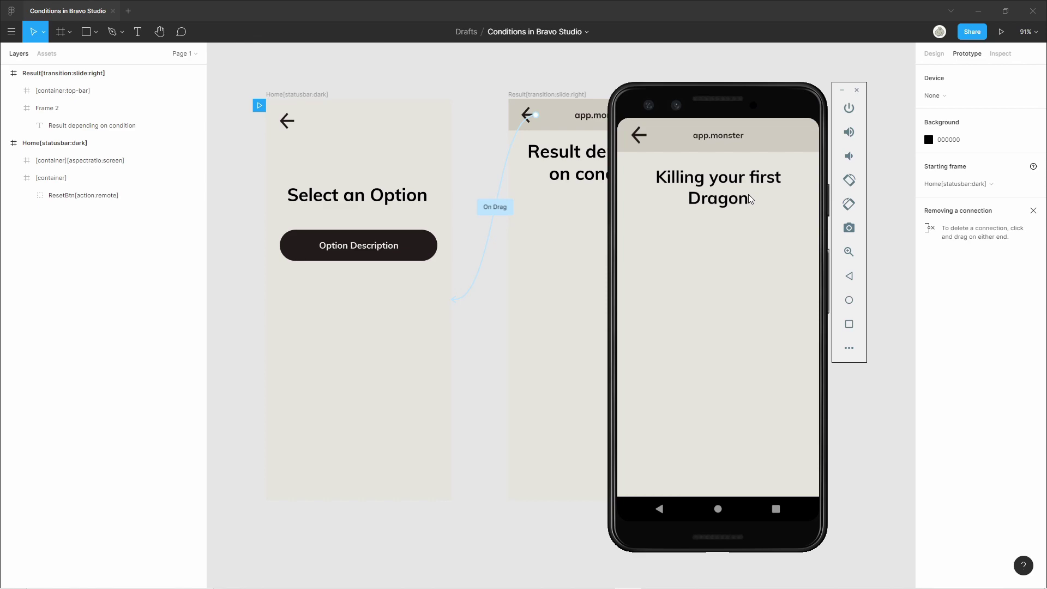
{"action": "left_click", "coordinate": [641, 136]}
{"action": "left_click", "coordinate": [751, 304]}
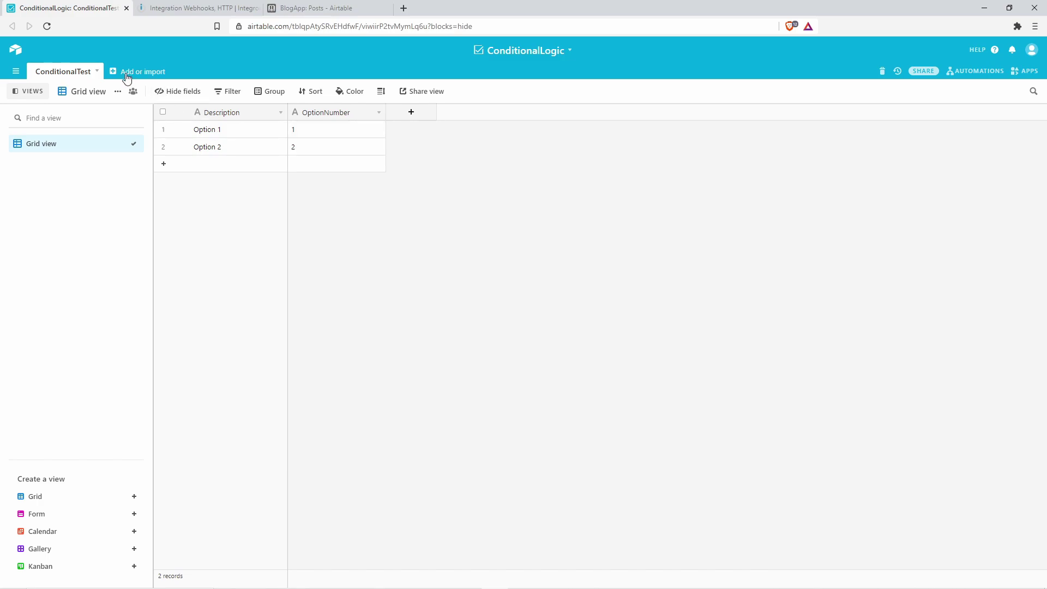
Step: Examine the BlogApp Posts table in Airtable against the ConditionalTest options table and the Integromat scenario
{"action": "left_click", "coordinate": [321, 8]}
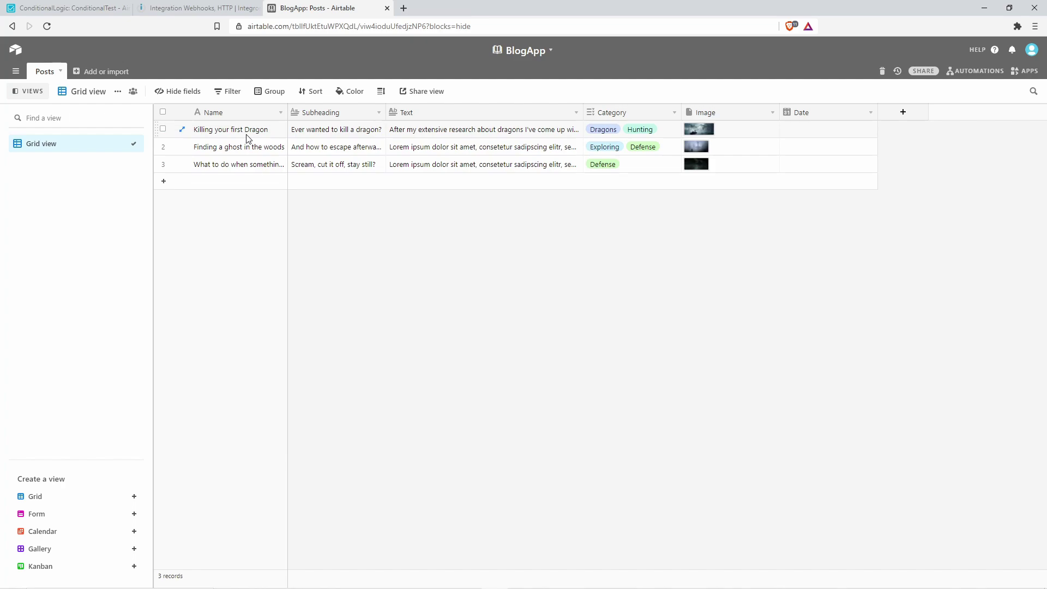
{"action": "left_click", "coordinate": [118, 7]}
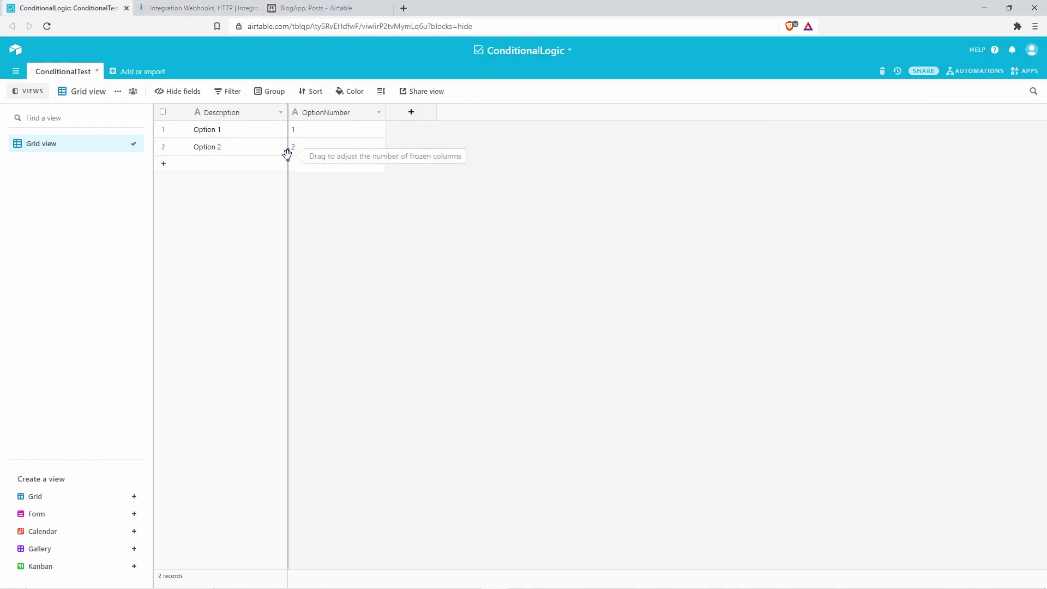
{"action": "key", "text": "ctrl+Tab"}
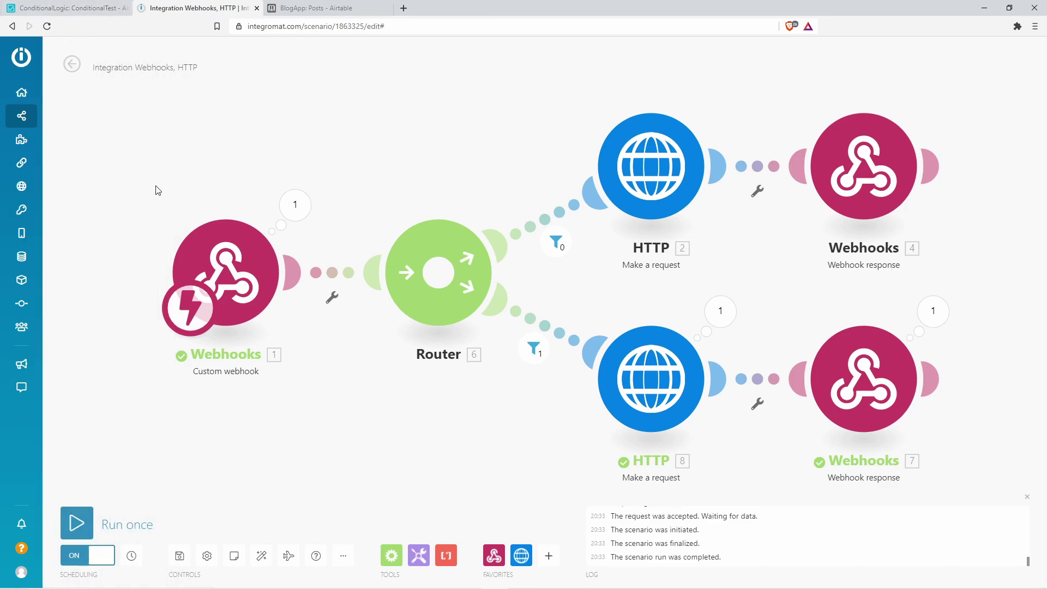
{"action": "left_click", "coordinate": [96, 8]}
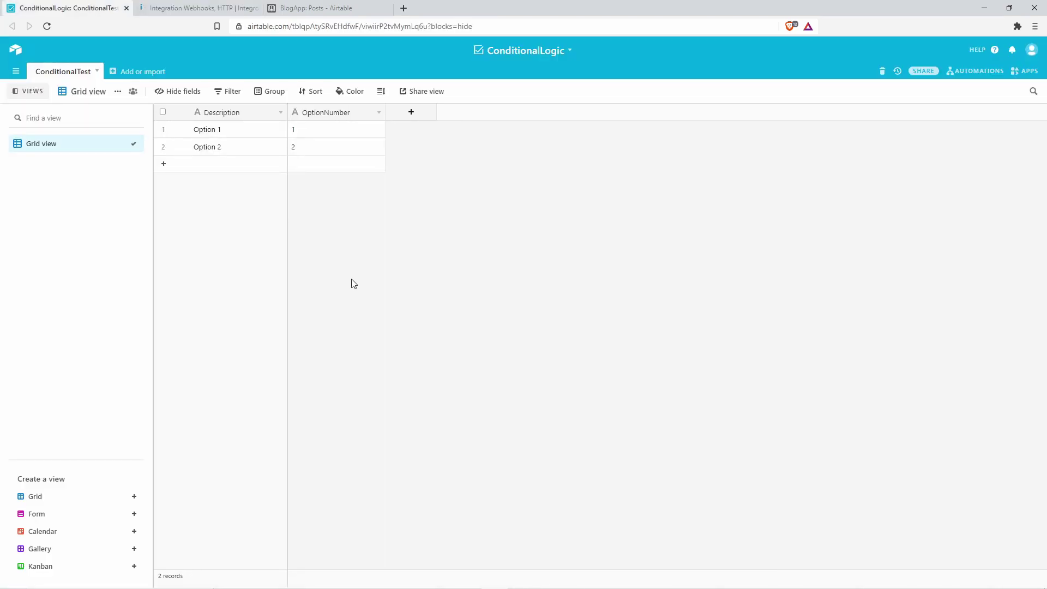